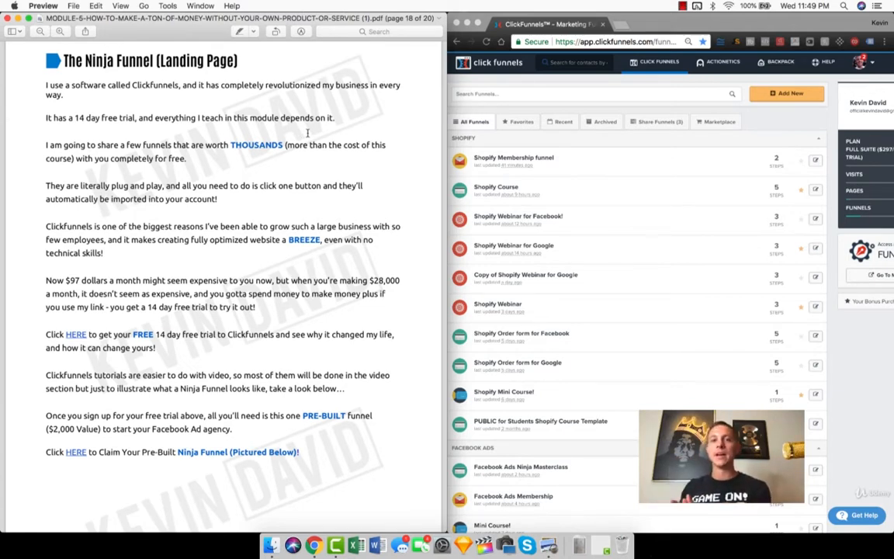
Step: Read the Ninja Funnel (Landing Page) introduction in the PDF, highlighting the Clickfunnels mention and the passage on free funnels worth thousands
triple_click(103, 59)
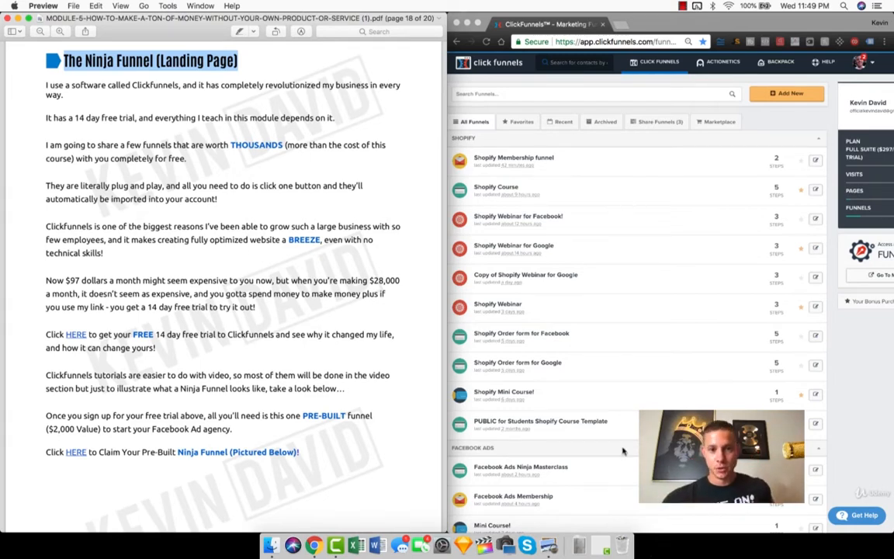
double_click(143, 108)
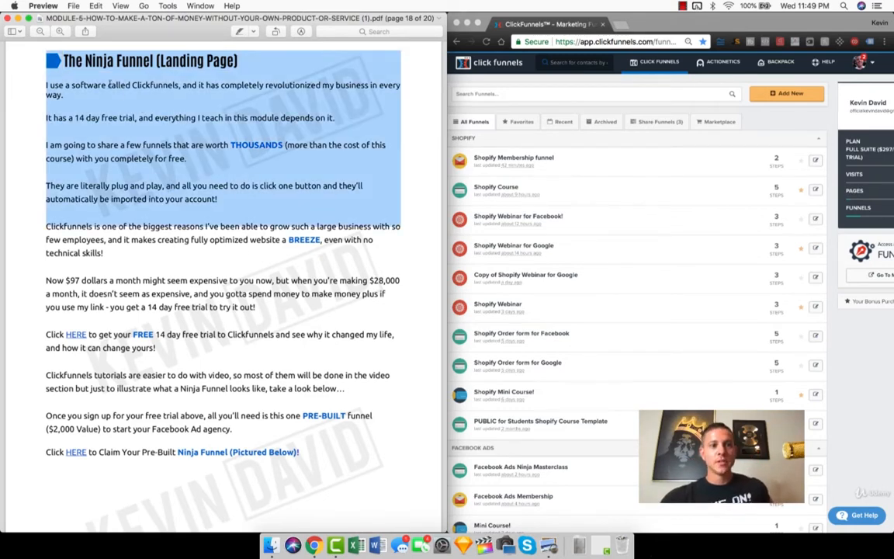
left_click(109, 84)
double_click(143, 84)
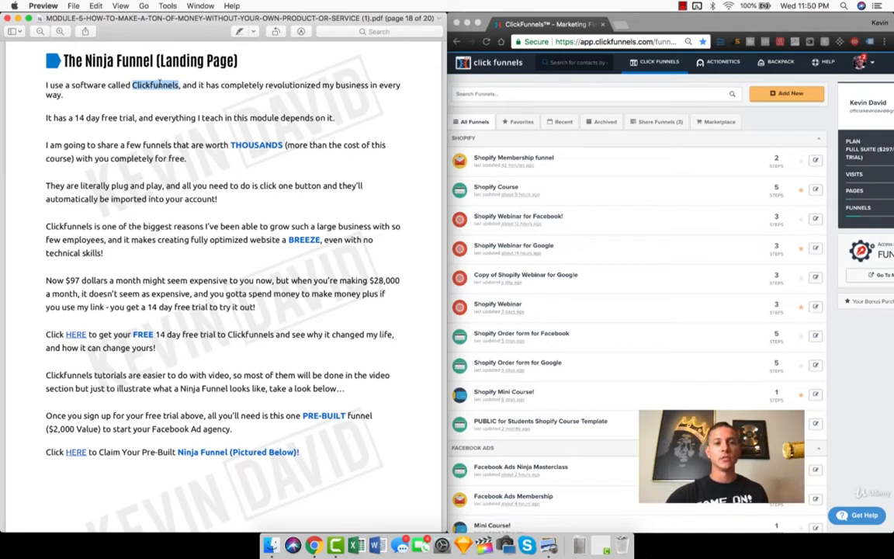
scroll(154, 140, "down", 1)
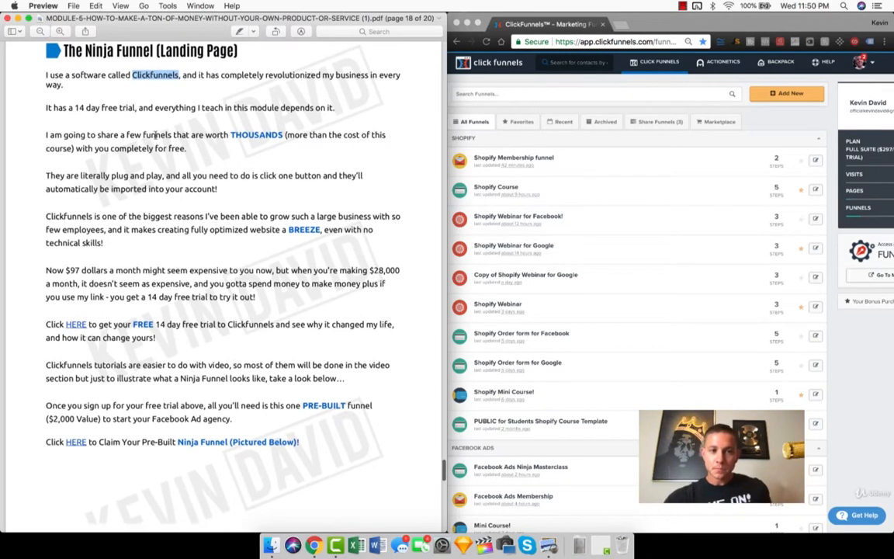
triple_click(154, 135)
left_click(153, 135)
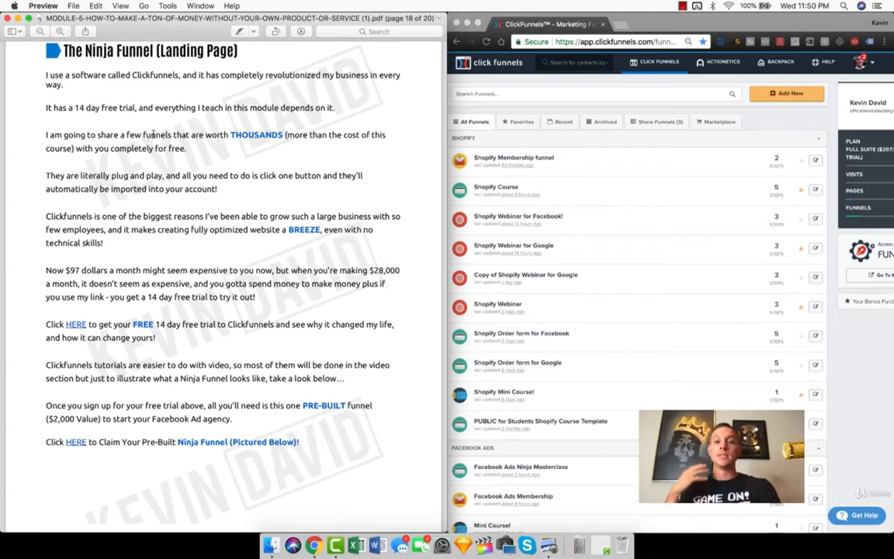
triple_click(153, 135)
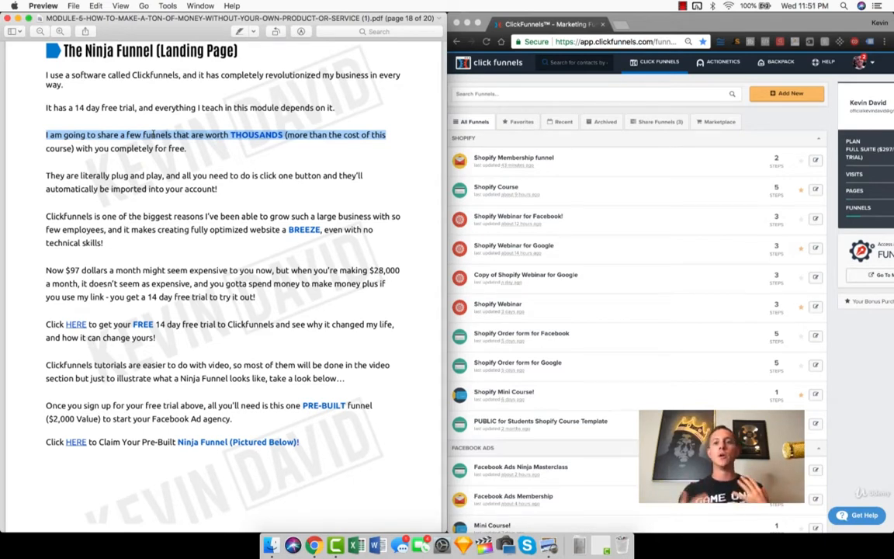
double_click(256, 135)
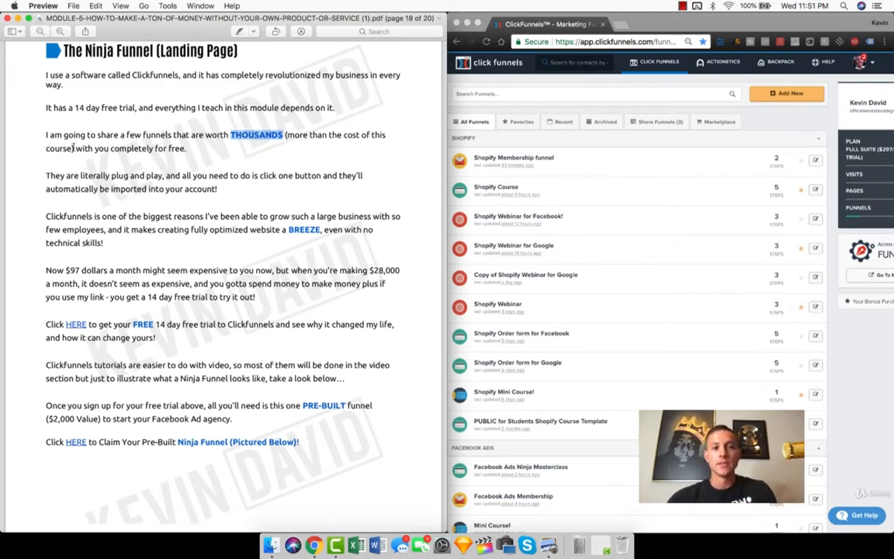
left_click_drag(75, 148, 217, 152)
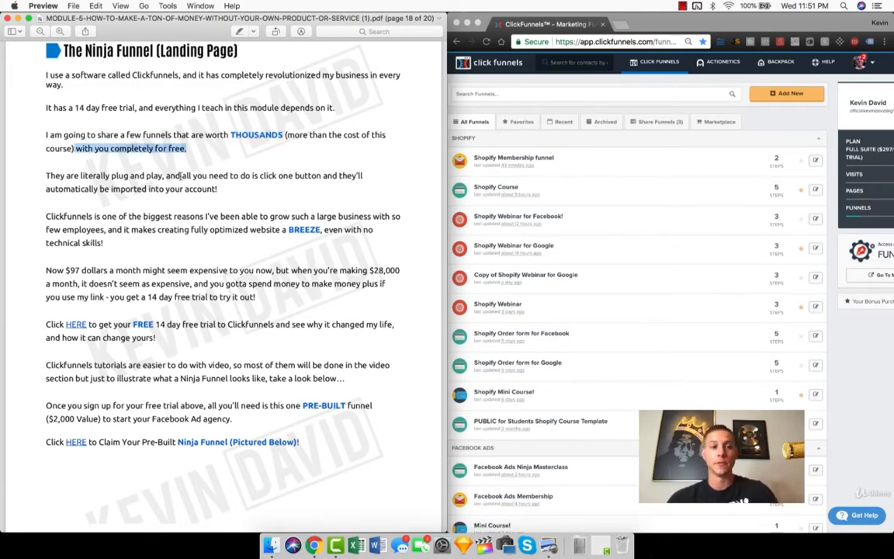
Step: Highlight and read the PDF passages on plug-and-play funnel import and the free 14 day Clickfunnels trial
scroll(166, 158, "down", 1)
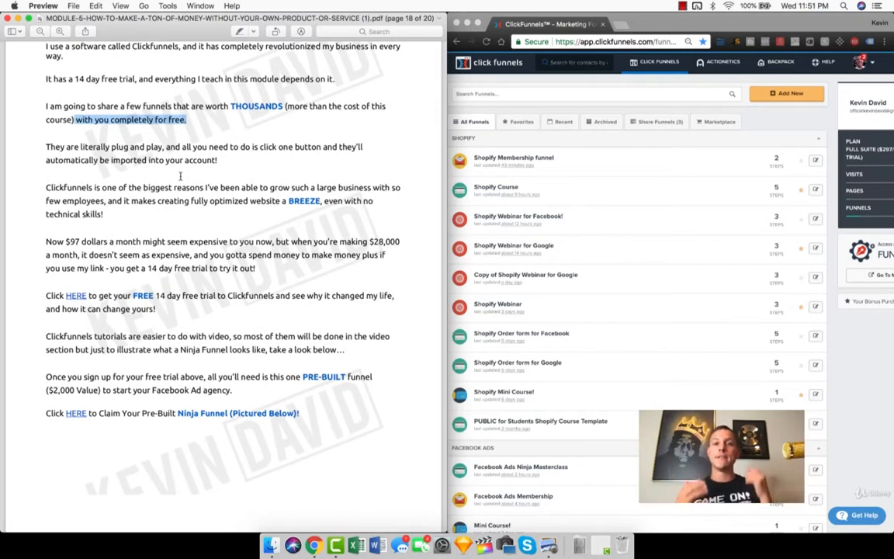
triple_click(86, 146)
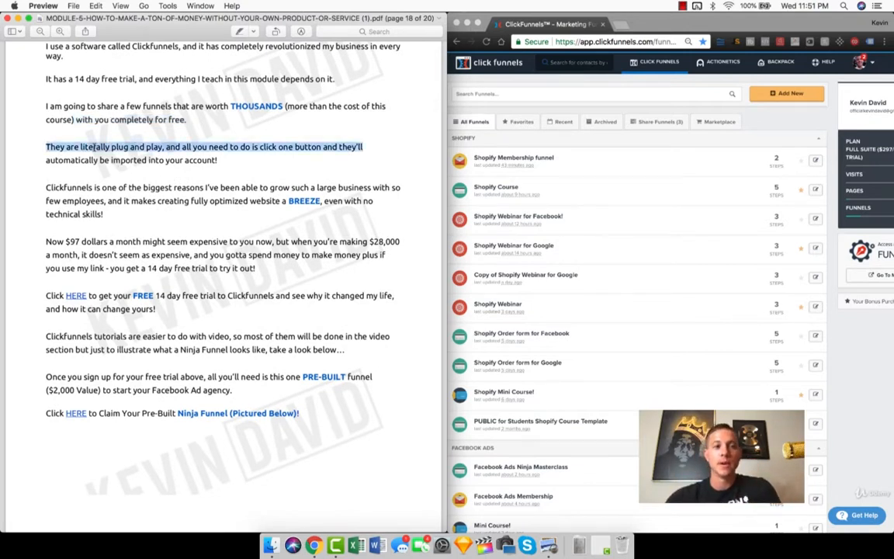
left_click(232, 161)
left_click_drag(232, 161, 46, 146)
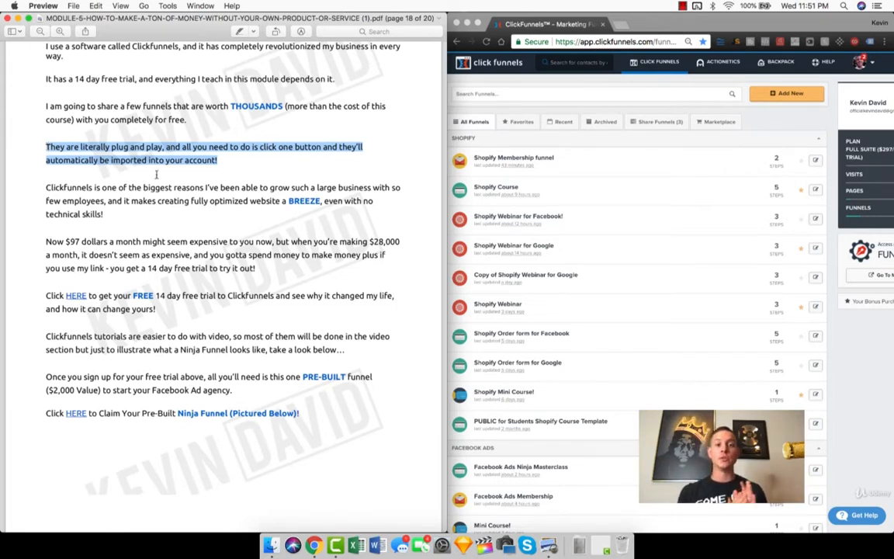
left_click_drag(177, 313, 44, 295)
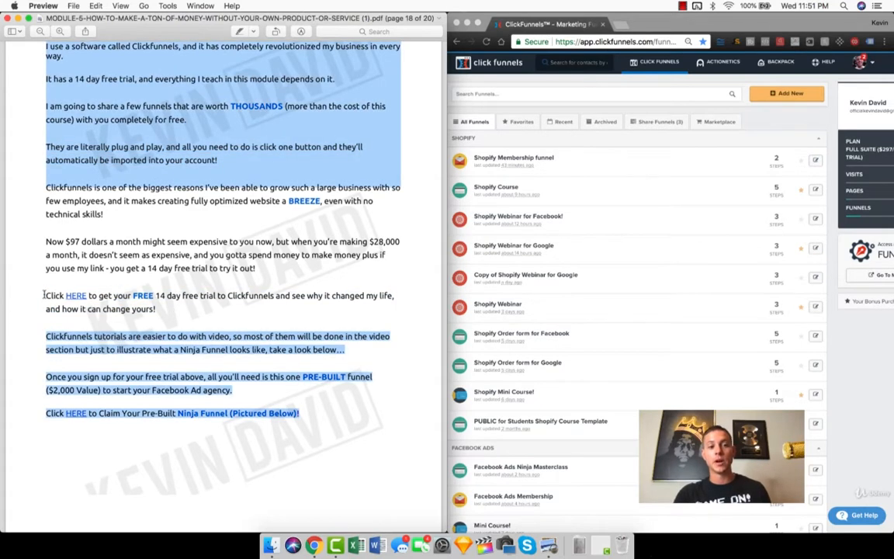
triple_click(45, 295)
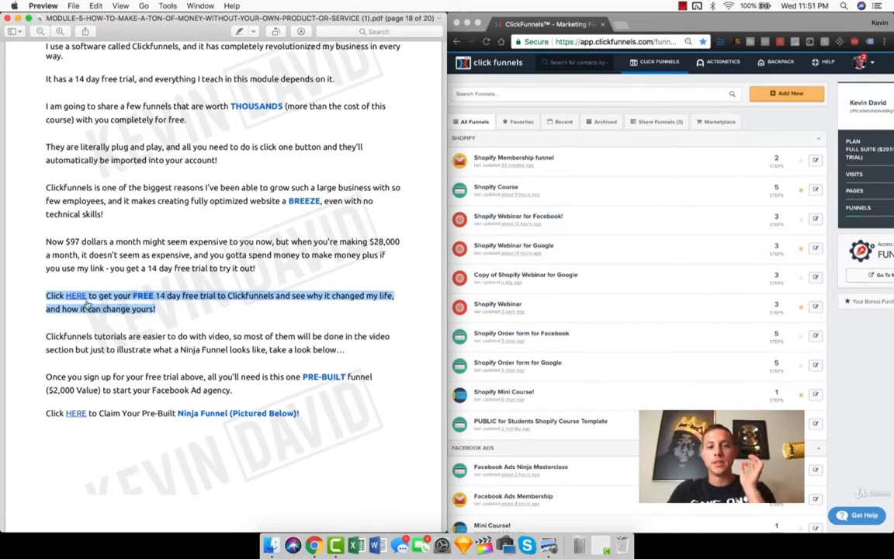
left_click(110, 278)
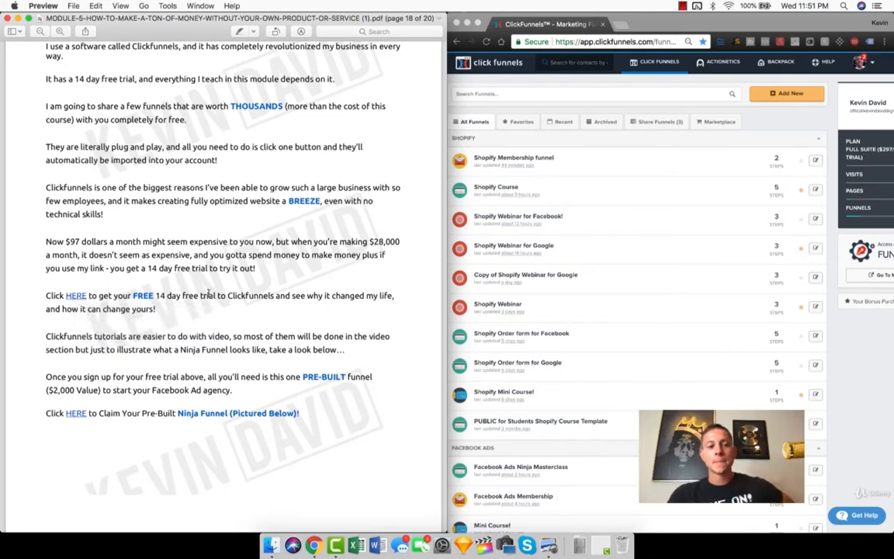
Step: Highlight the line for claiming the pre-built Ninja Funnel and examine the pictured dental voucher landing page on the following page
scroll(175, 264, "down", 2)
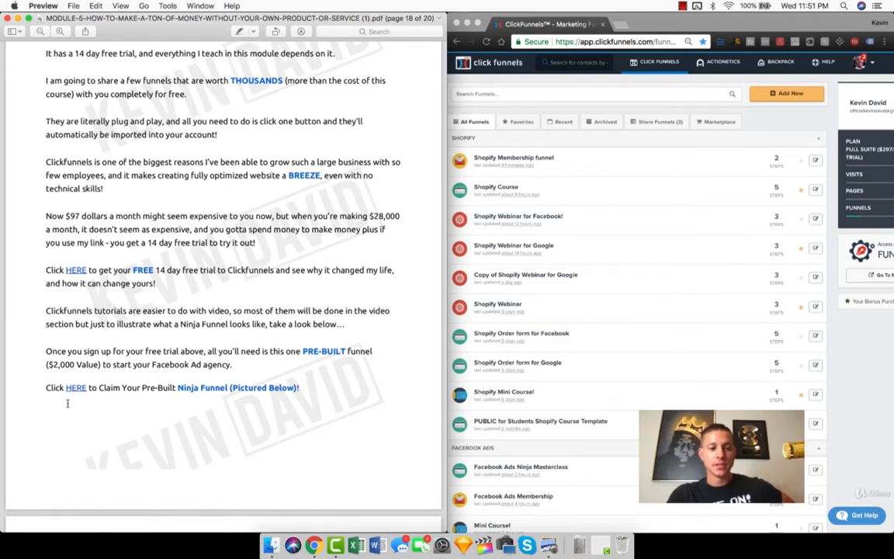
triple_click(143, 388)
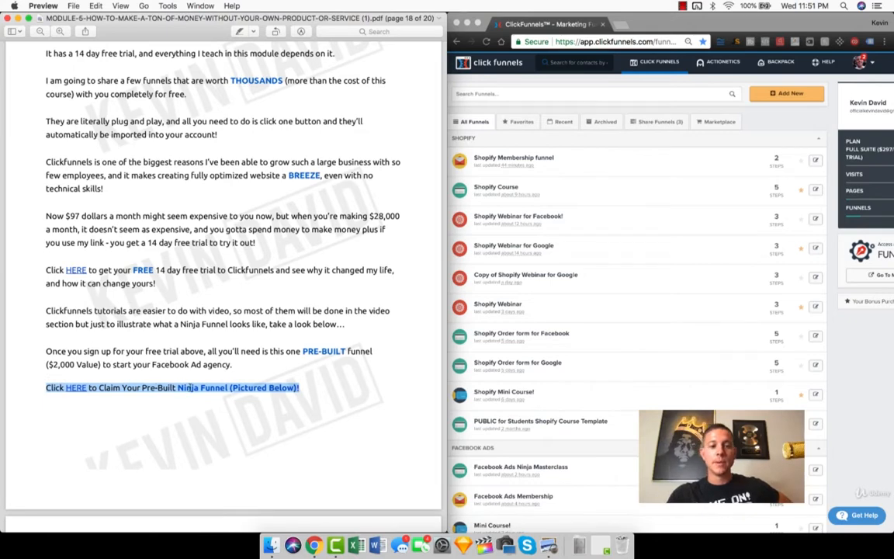
scroll(268, 382, "down", 2)
scroll(296, 382, "down", 10)
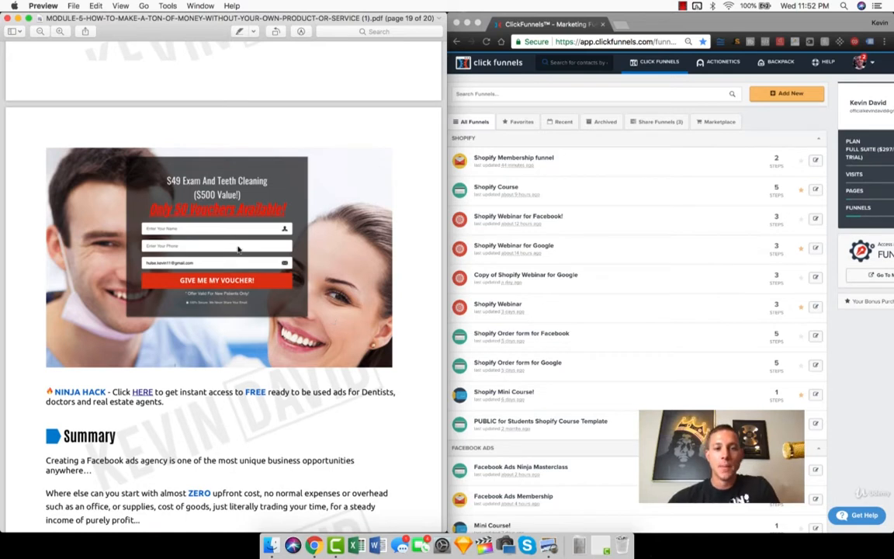
scroll(186, 246, "down", 1)
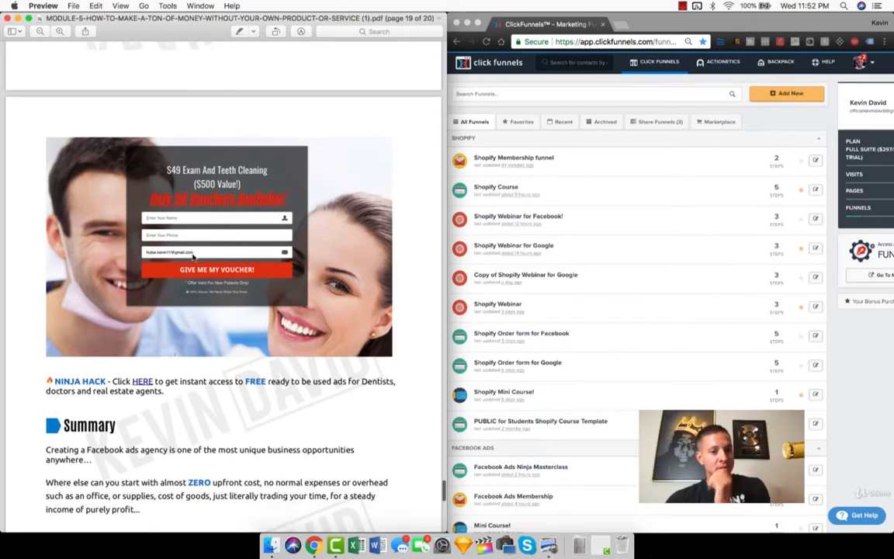
Step: Open the NINJA HACK link to the ready-made ads folder and preview Real Estate.jpg in an enlarged browser window
scroll(192, 253, "down", 5)
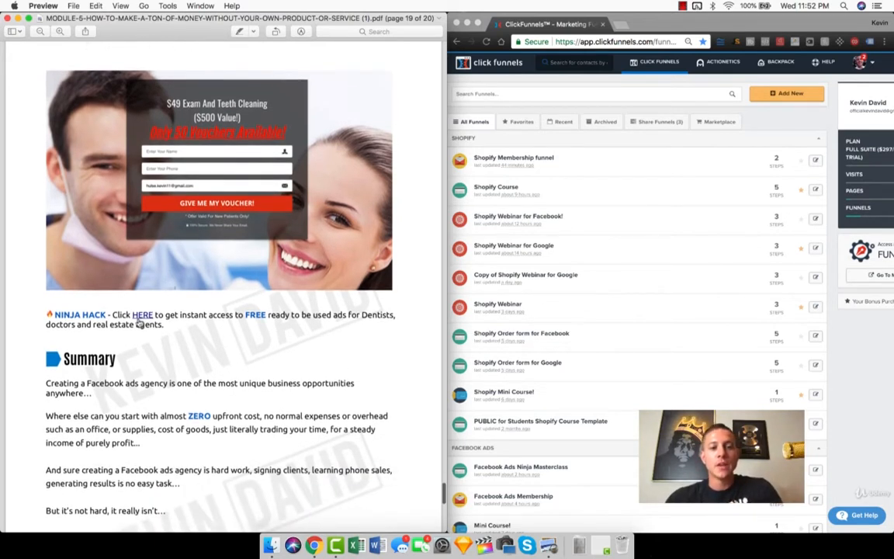
left_click(142, 315)
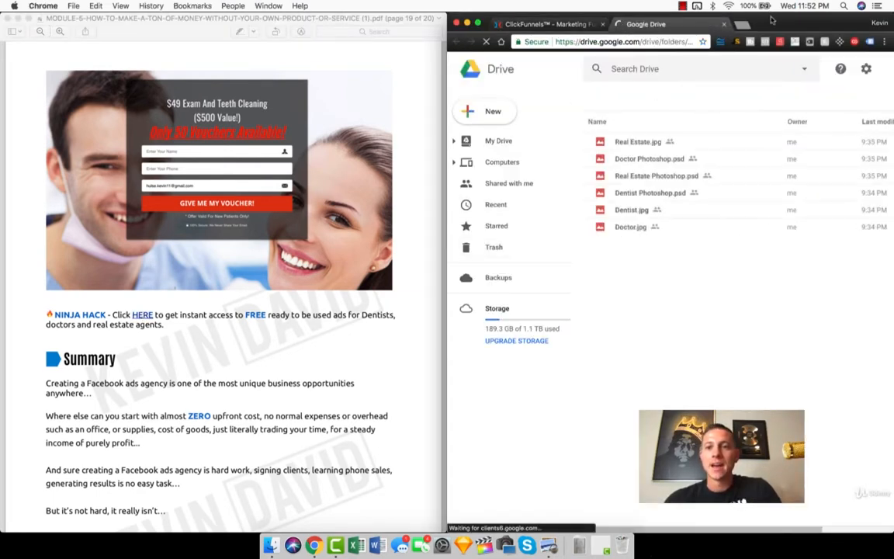
left_click_drag(774, 21, 677, 2)
double_click(201, 143)
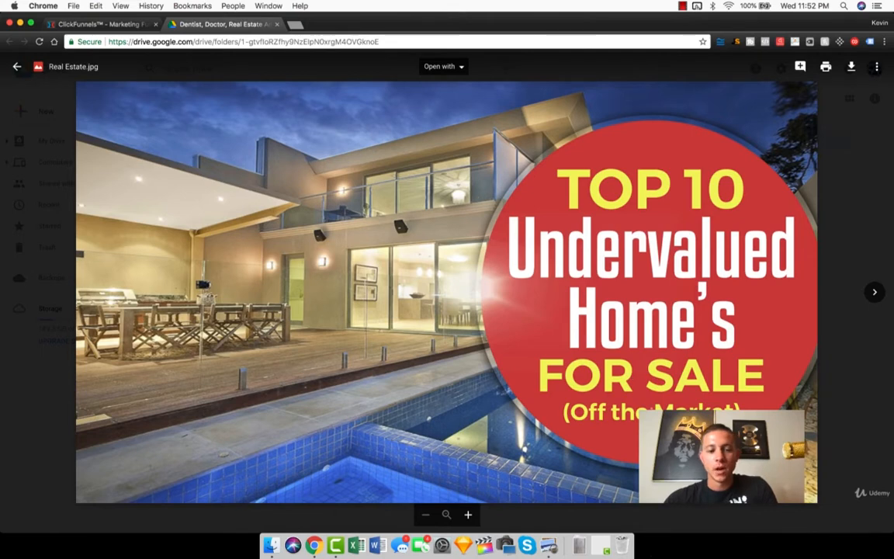
key("Escape")
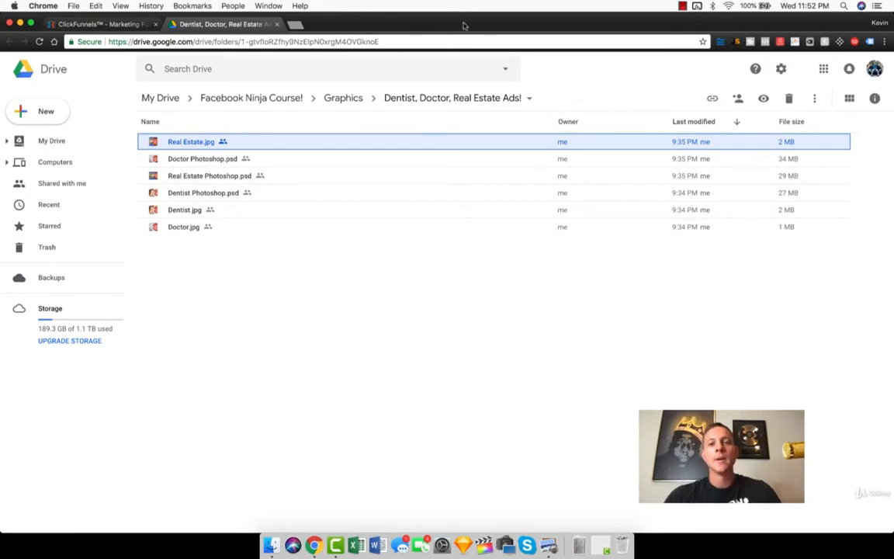
left_click_drag(465, 26, 891, 164)
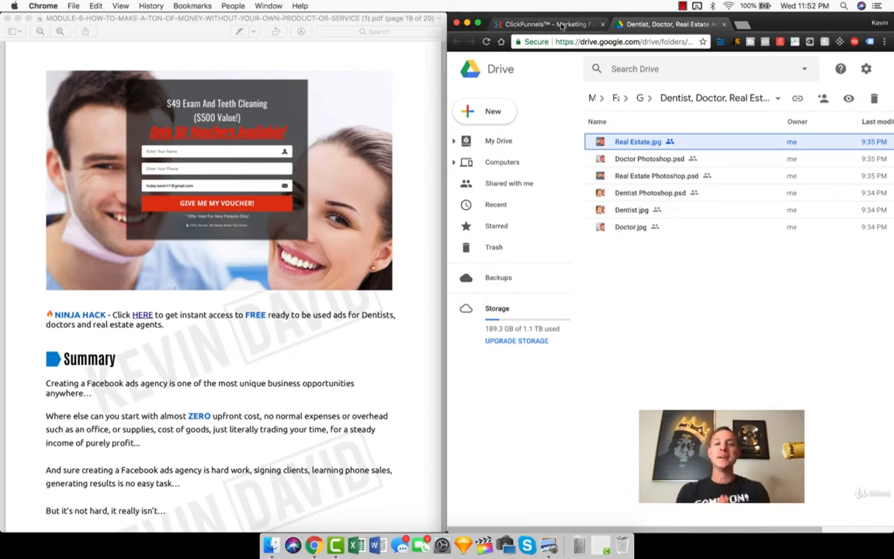
Step: Bring ClickFunnels back up in the browser and return the PDF to the free trial and pre-built funnel links
left_click(329, 257)
scroll(329, 257, "up", 5)
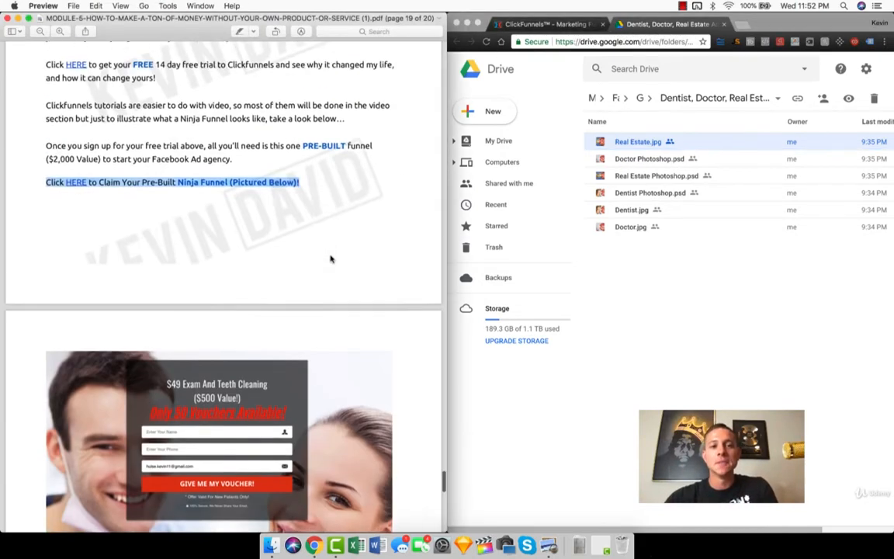
scroll(331, 259, "down", 6)
scroll(331, 259, "up", 2)
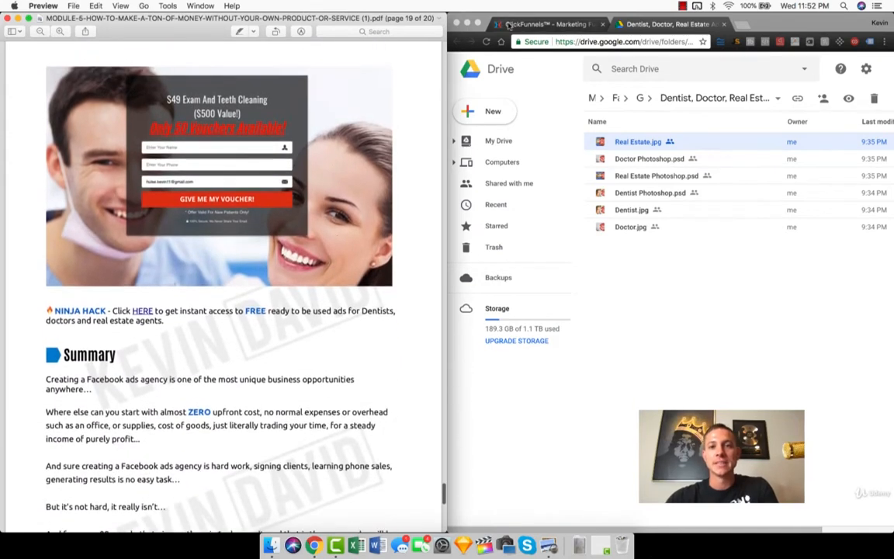
left_click(550, 22)
scroll(114, 146, "up", 10)
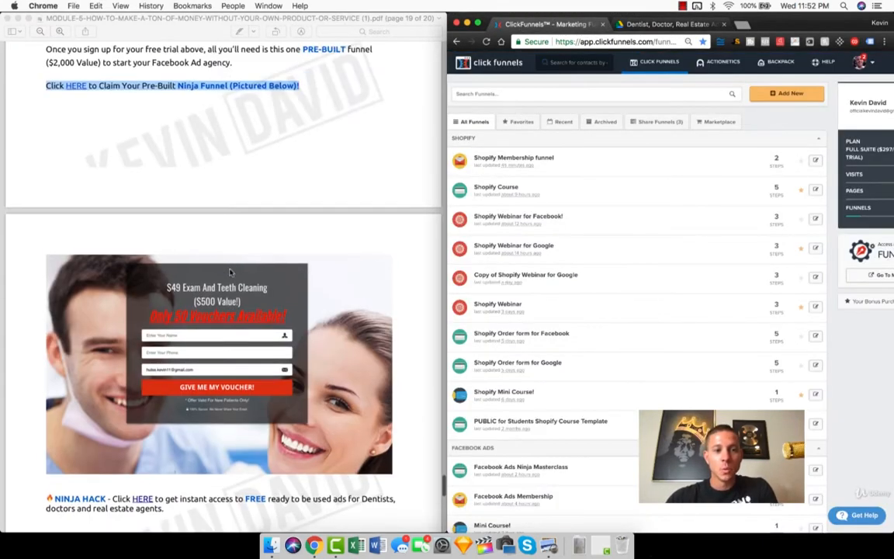
left_click(147, 156)
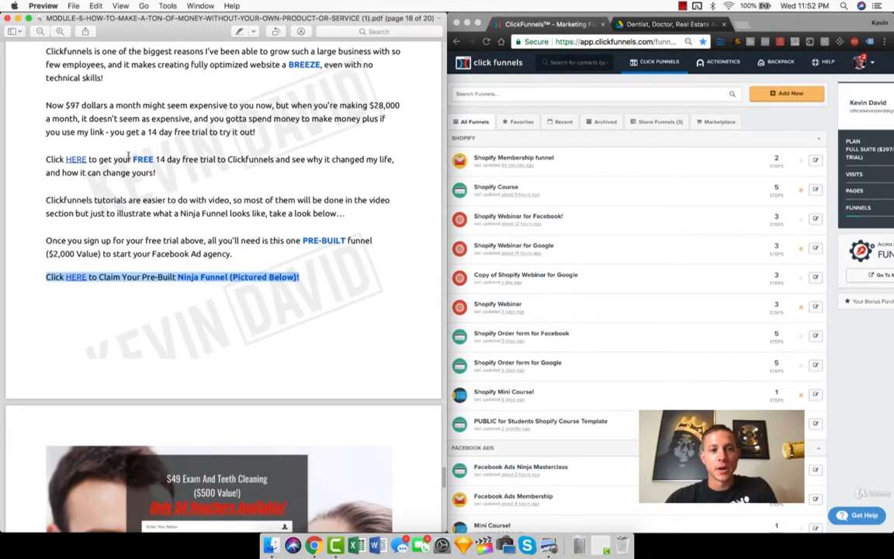
left_click(132, 155)
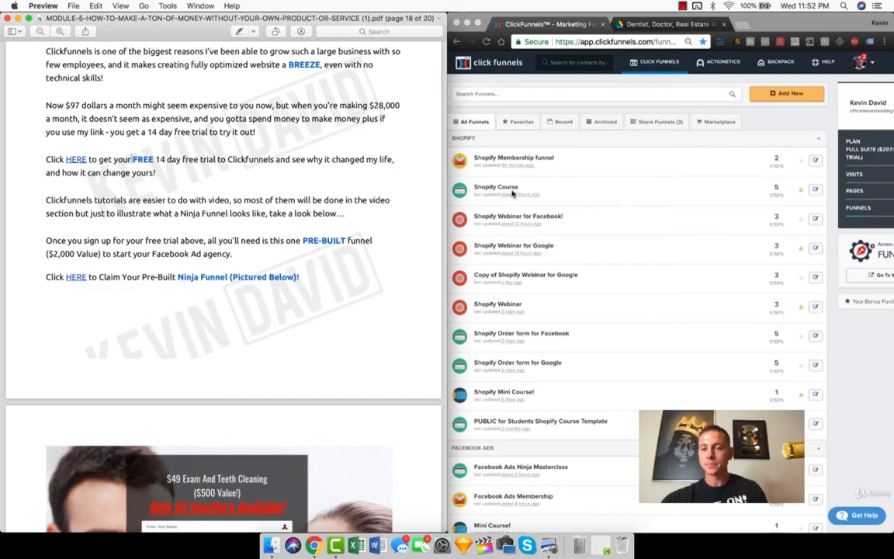
Step: Open the last Ninja Funnel (Dentist Demo) among the shared funnels and enlarge the browser window
left_click(654, 123)
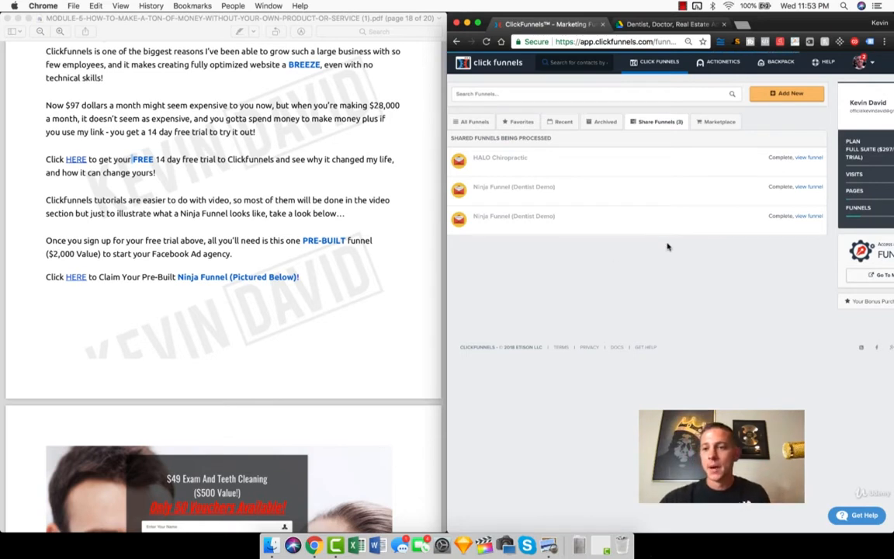
left_click(807, 217)
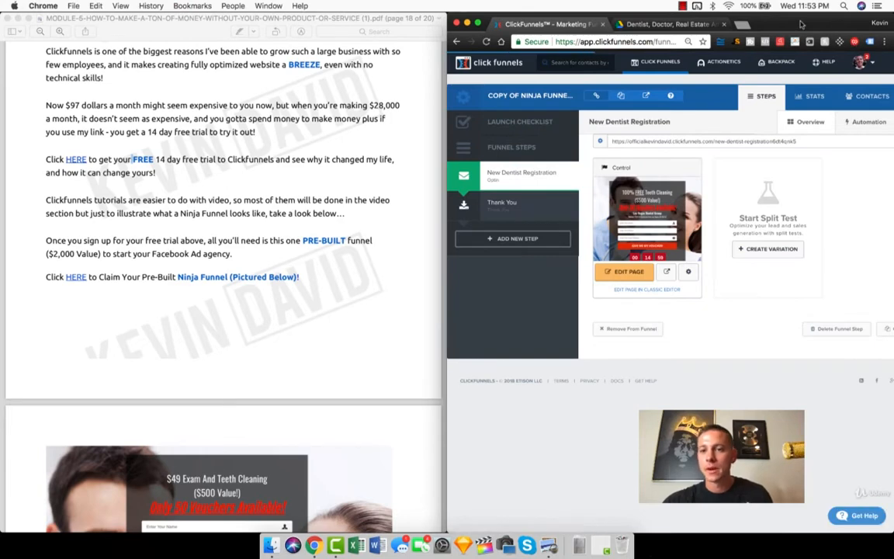
left_click_drag(798, 24, 746, 6)
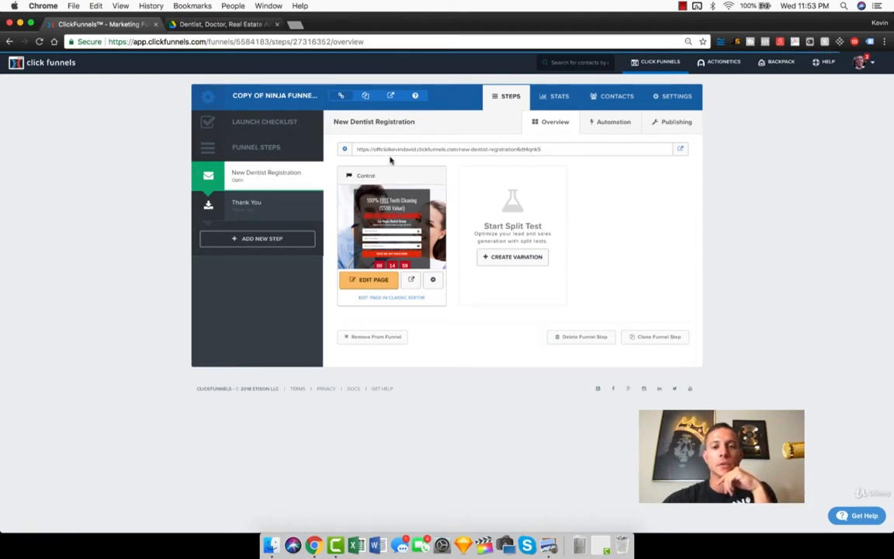
Step: From the funnel's domain settings, open the account's domain list and bring up the options for adding a new domain
left_click(677, 96)
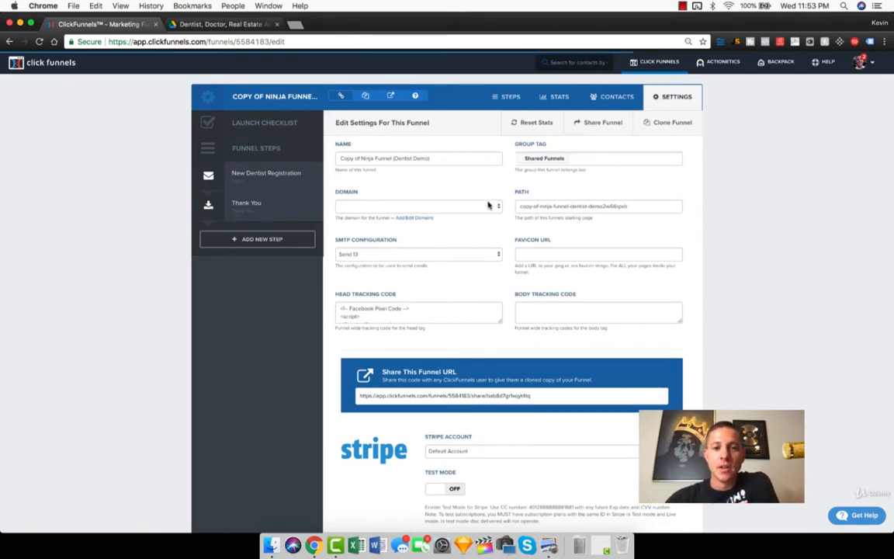
left_click(416, 219)
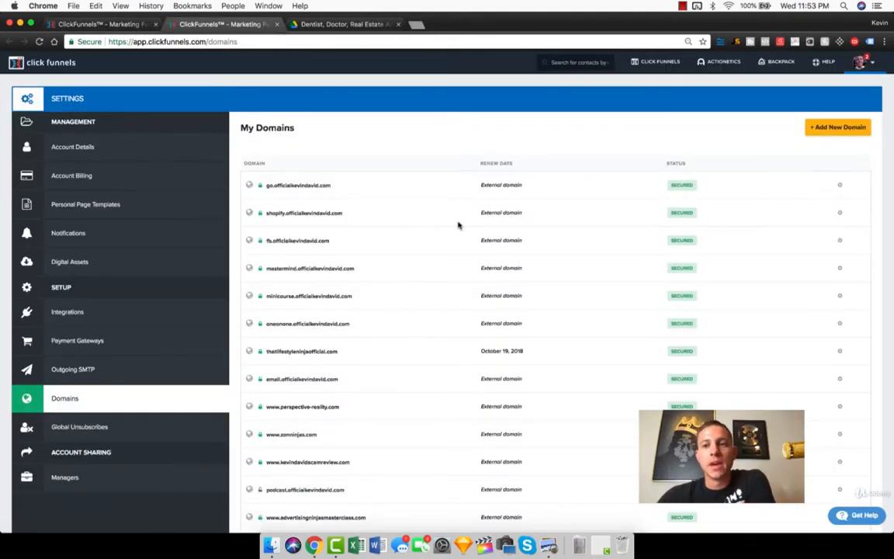
scroll(458, 225, "down", 3)
scroll(458, 225, "up", 4)
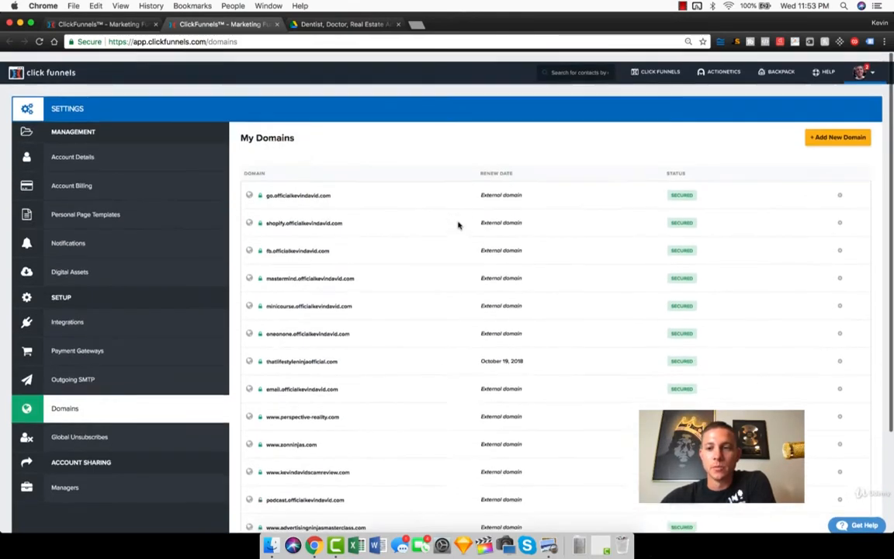
left_click(839, 127)
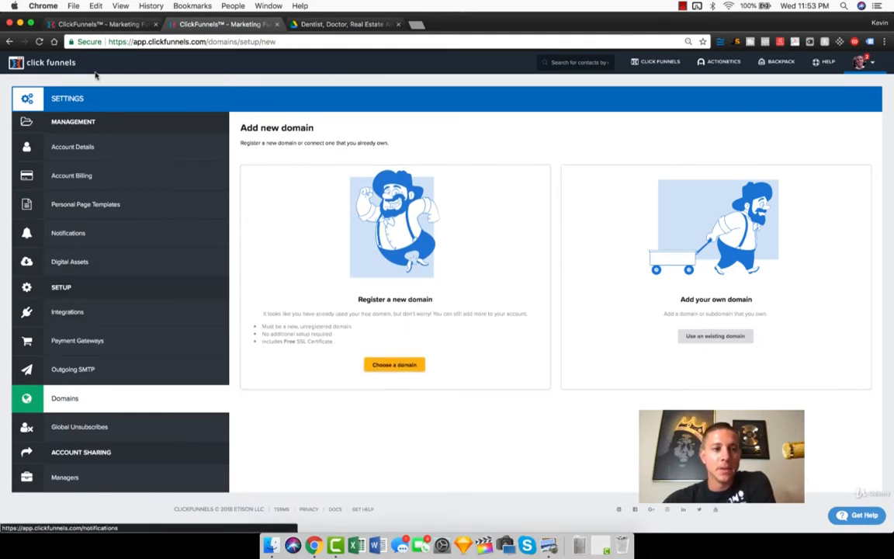
Step: Return to the dentist demo funnel's settings and choose the account's go subdomain as the funnel's domain
left_click(101, 25)
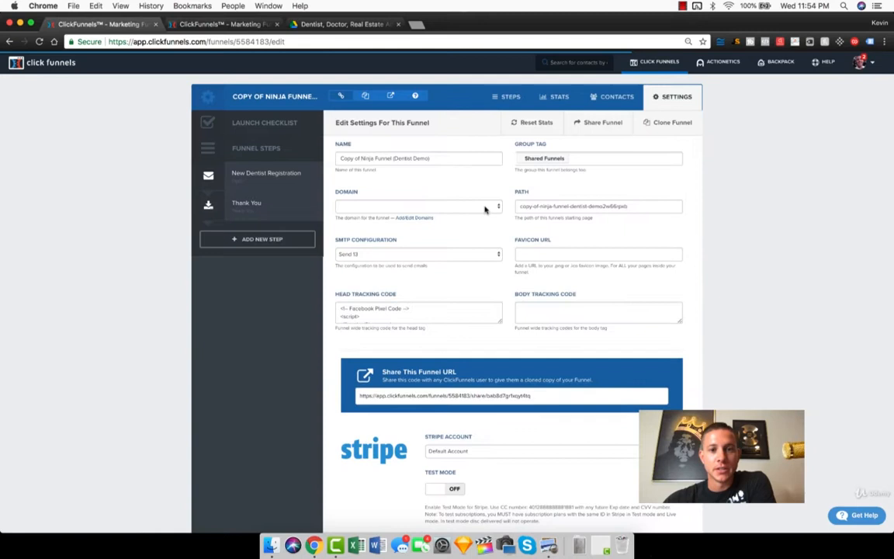
left_click(406, 206)
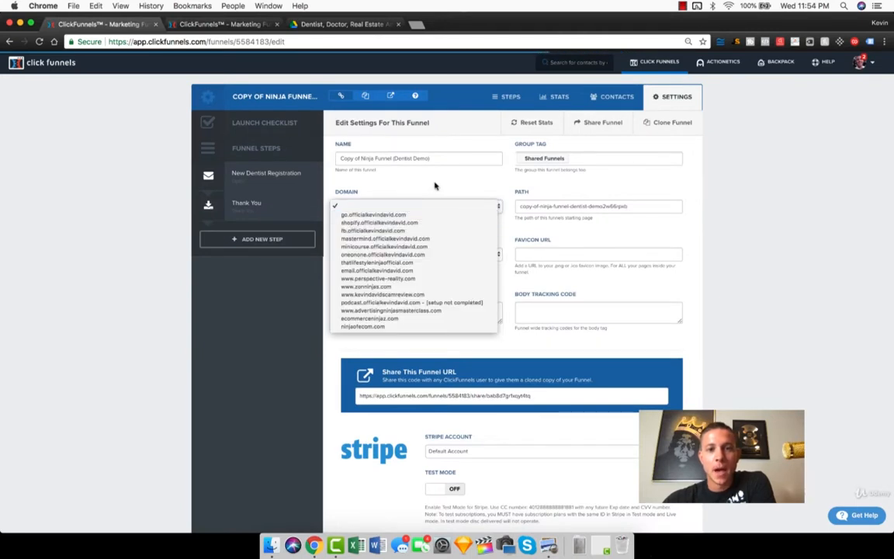
left_click(424, 214)
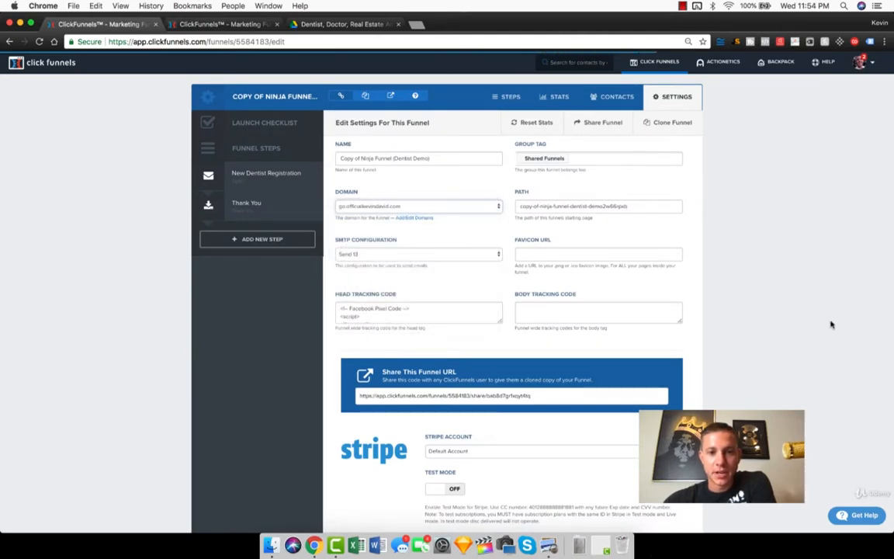
Step: Highlight the funnel's path, and in a new browser tab write google.com/ plus a first name to illustrate a URL path
triple_click(572, 208)
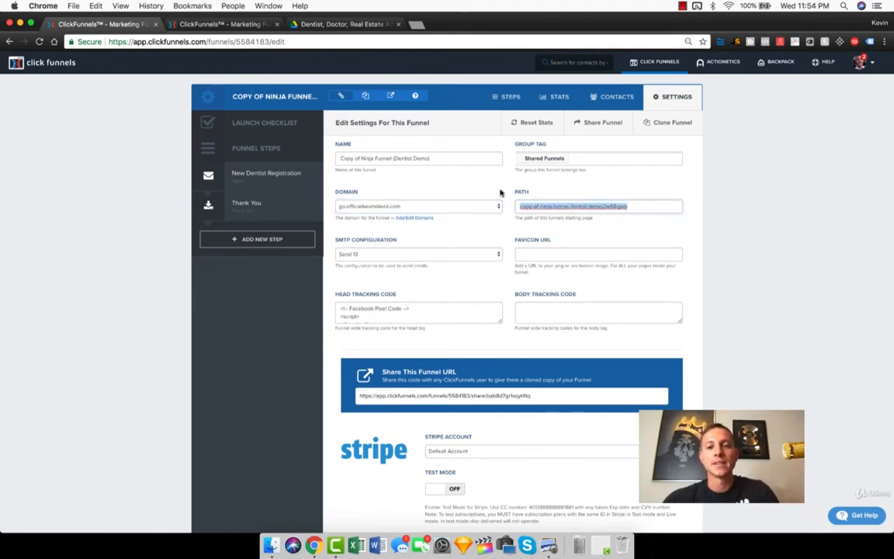
left_click(416, 25)
type("google.com/")
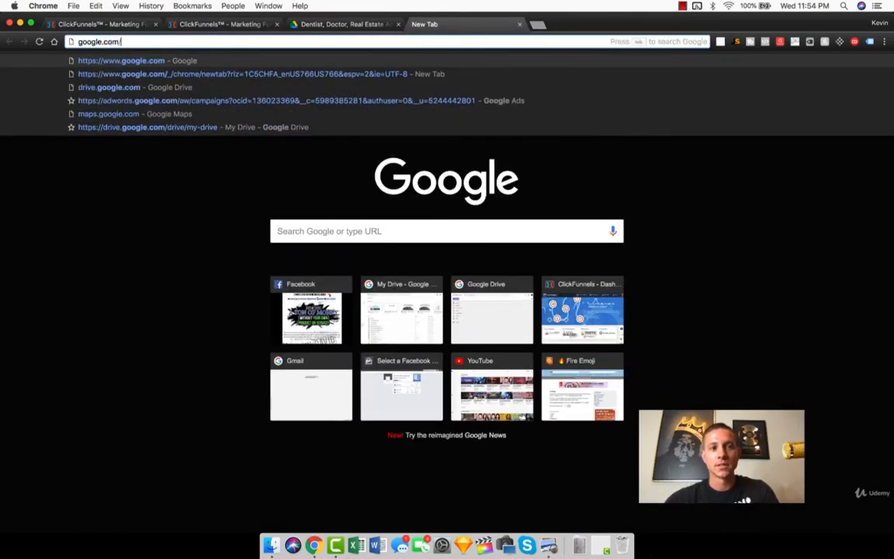
type("kevin")
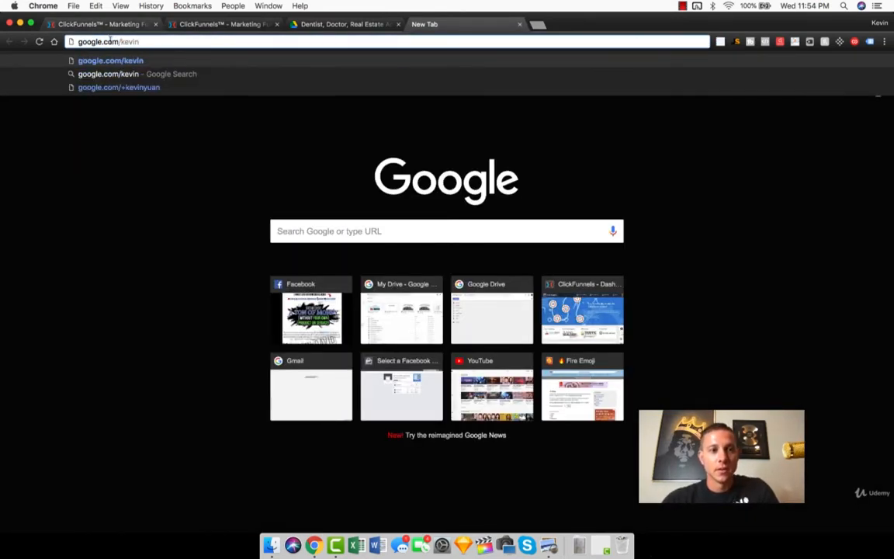
key("super+c")
Step: Return to the dentist demo funnel's settings and set the funnel's path to FreeCleaning
left_click(184, 23)
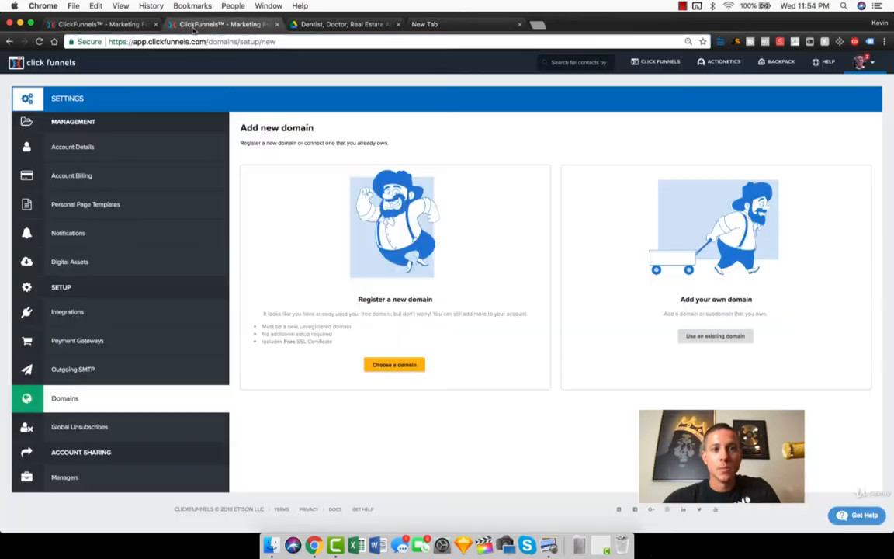
left_click(126, 23)
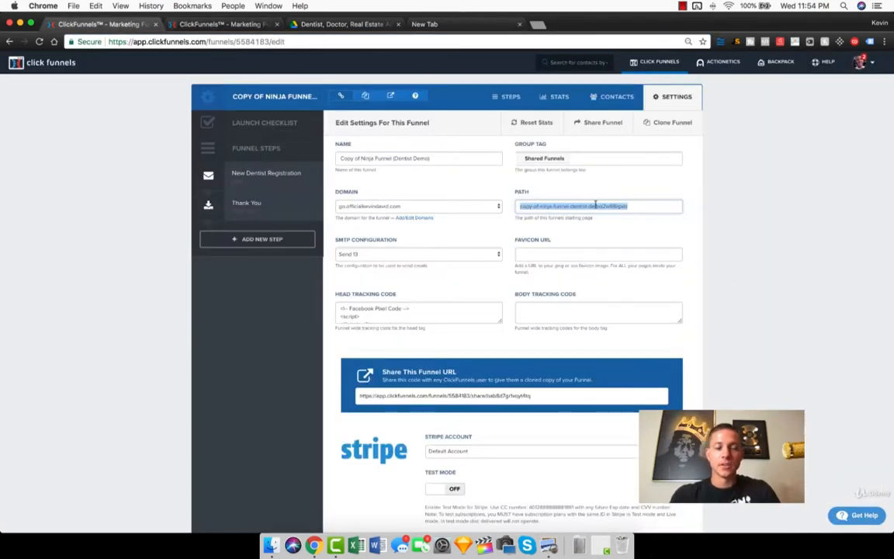
type("Dentis")
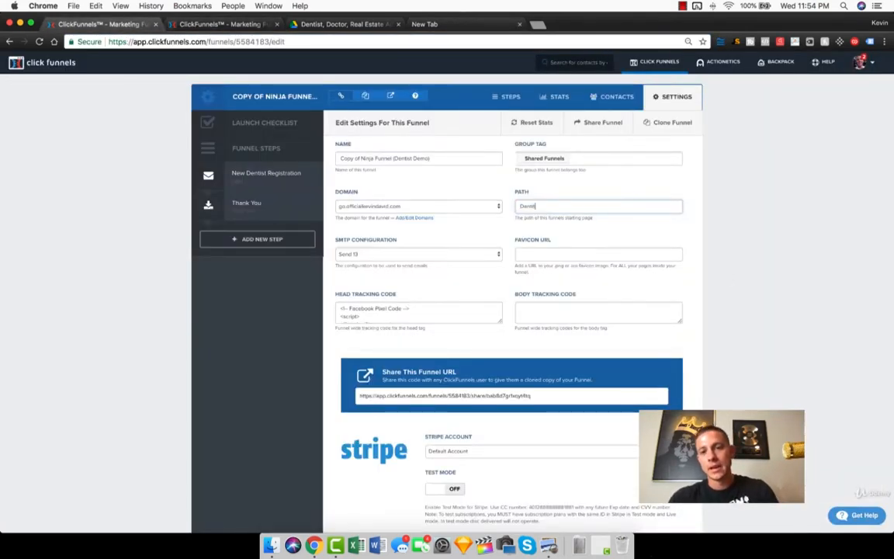
type("t")
key("super+a")
type("F")
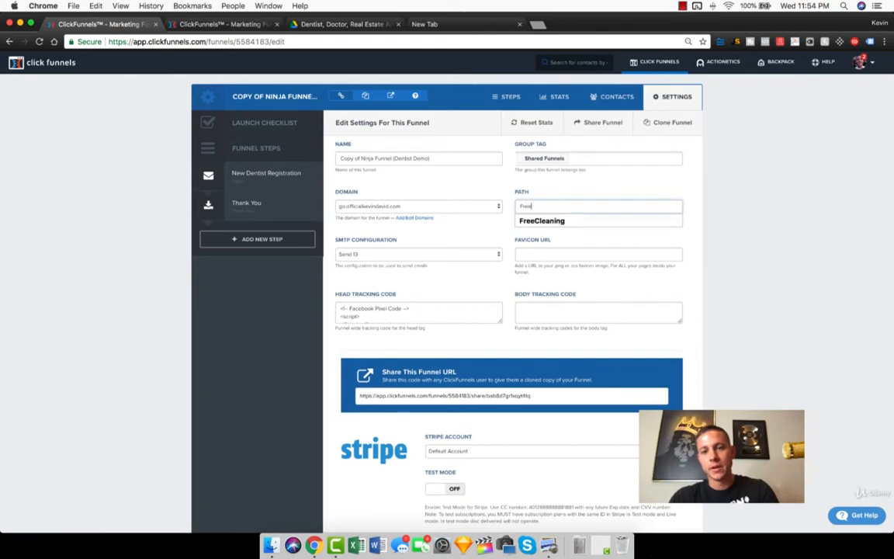
type("ree")
key("Down")
key("Return")
scroll(693, 223, "down", 1)
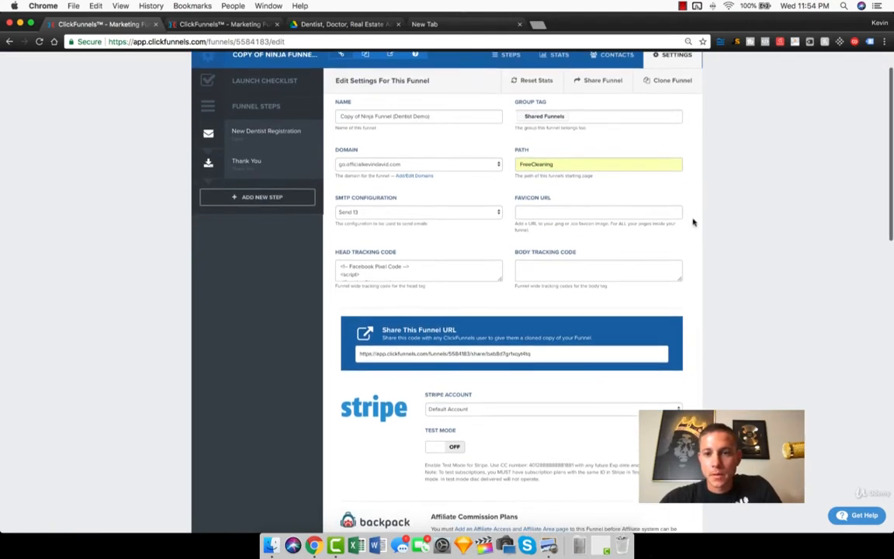
left_click(613, 163)
left_click(724, 177)
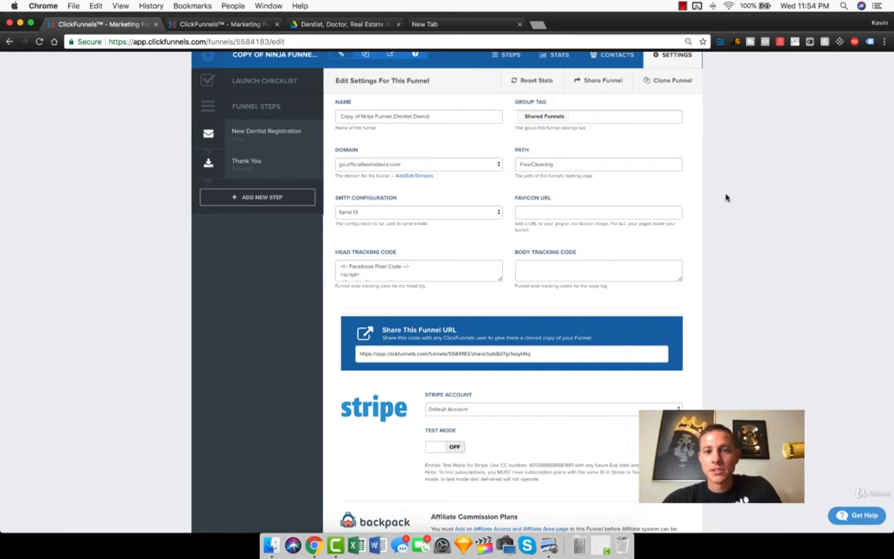
Step: Look over the remaining funnel settings and enlarge the head tracking code box to show more of the Facebook Pixel code
scroll(721, 197, "down", 10)
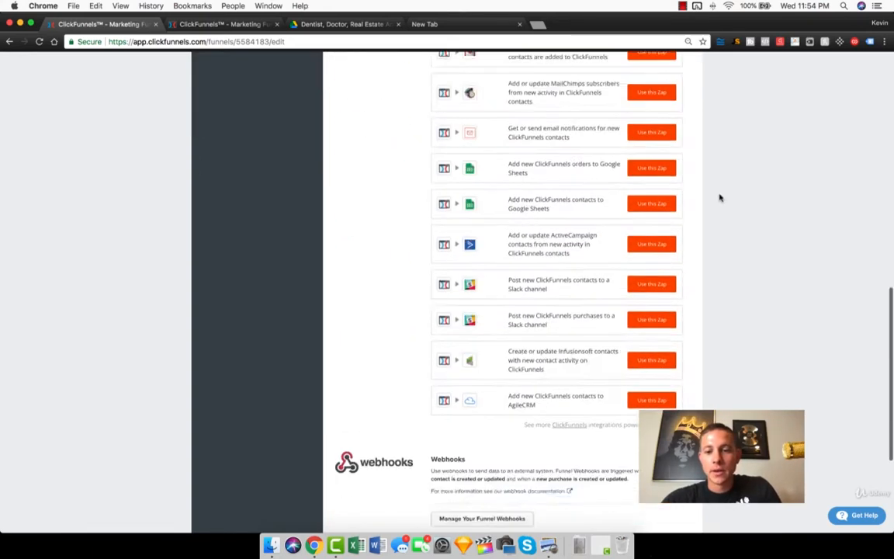
scroll(720, 197, "up", 10)
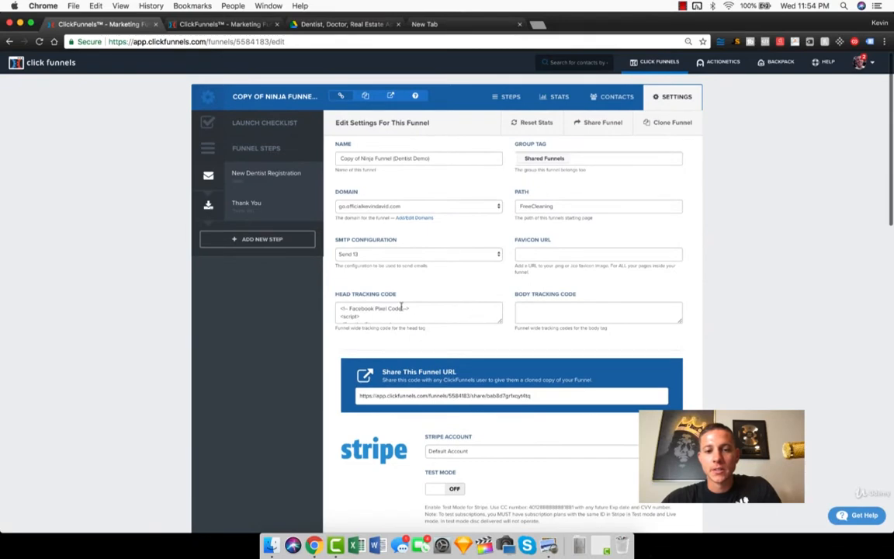
left_click_drag(502, 324, 518, 437)
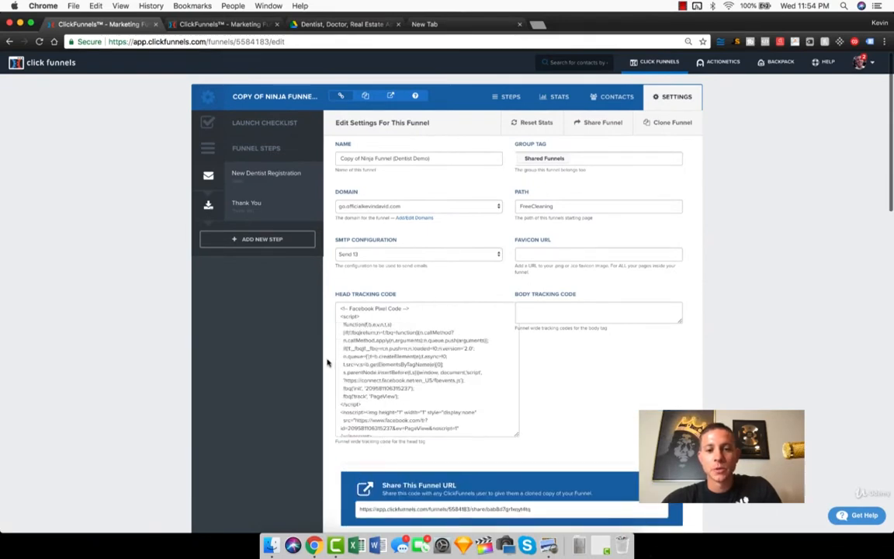
Step: Close the spare browser tab, bring the funnel settings back in a wide window and expand the head tracking code box to its full code
left_click(454, 26)
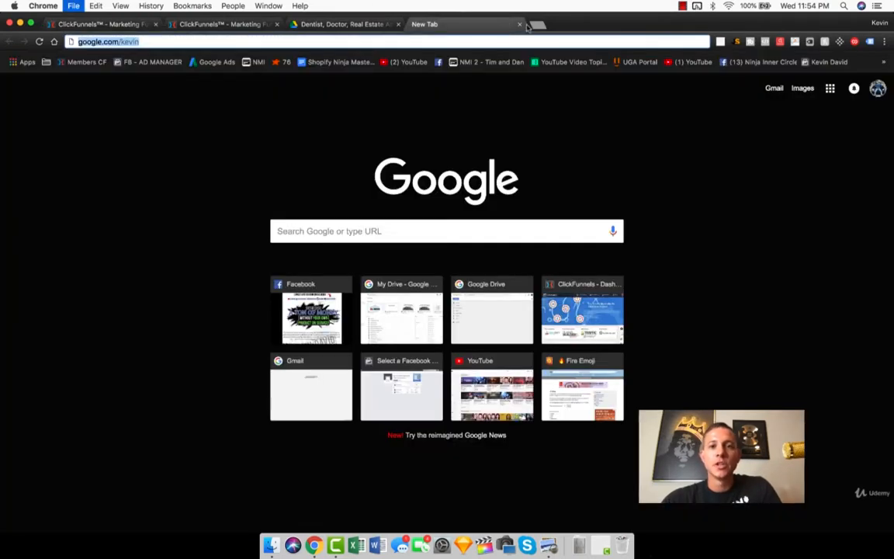
left_click(520, 24)
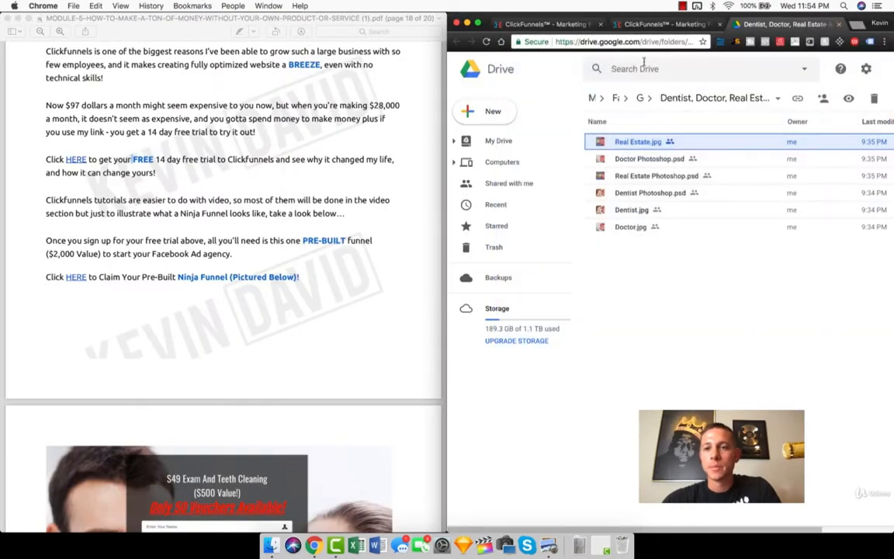
left_click(544, 24)
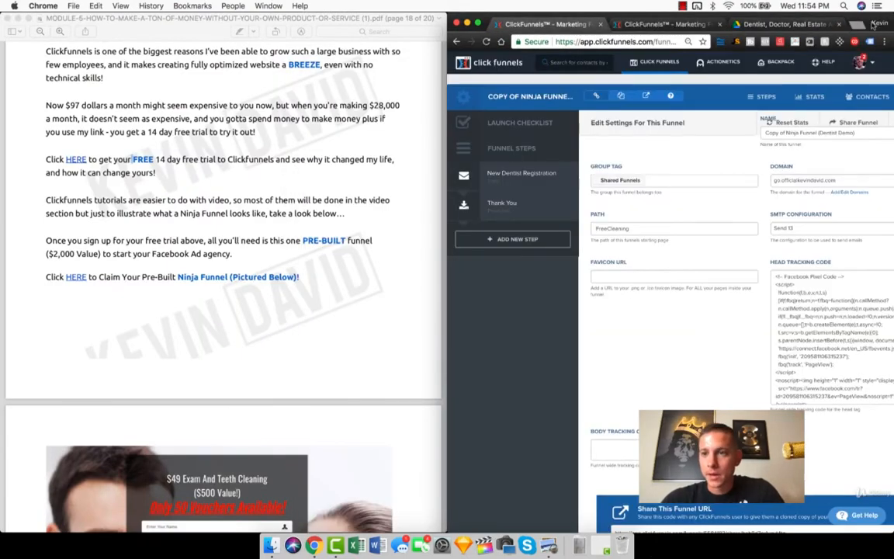
left_click_drag(858, 15, 417, 11)
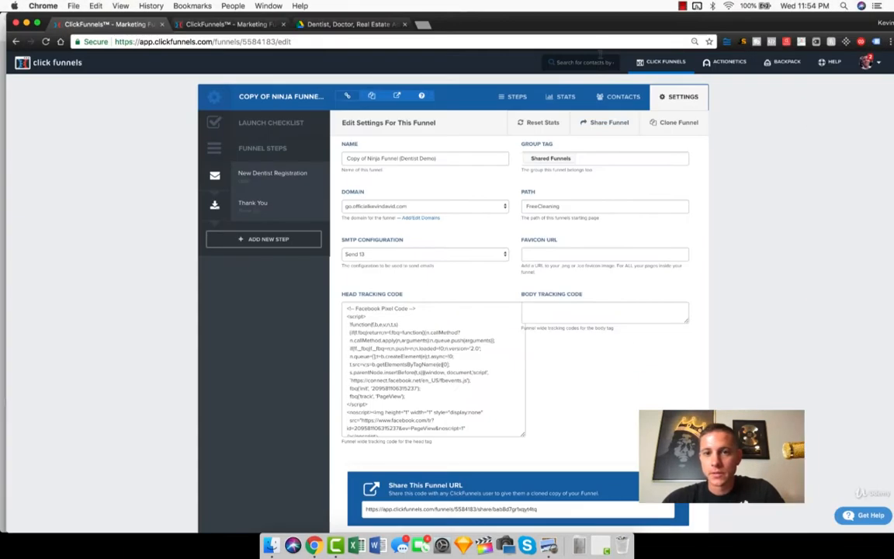
left_click_drag(523, 437, 509, 473)
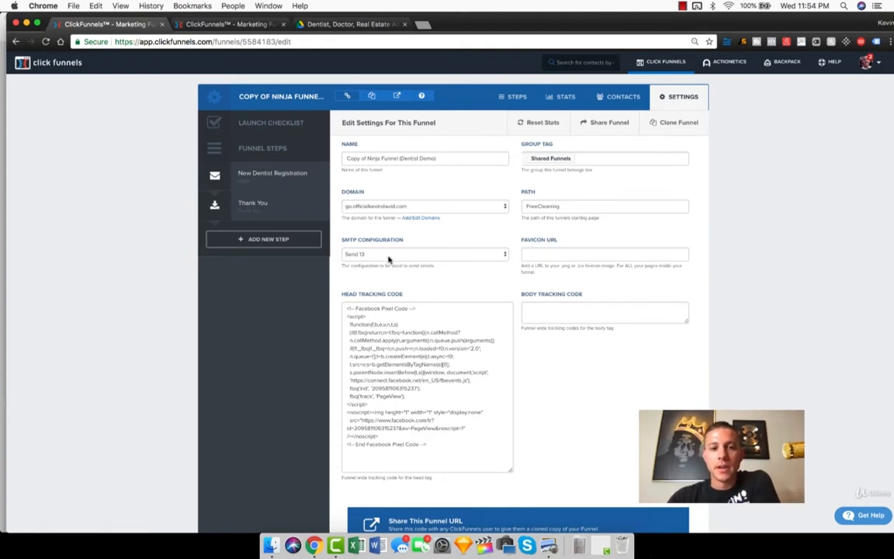
Step: Reselect the go subdomain as the funnel's domain and bring up the New Dentist Registration step's overview
left_click(394, 206)
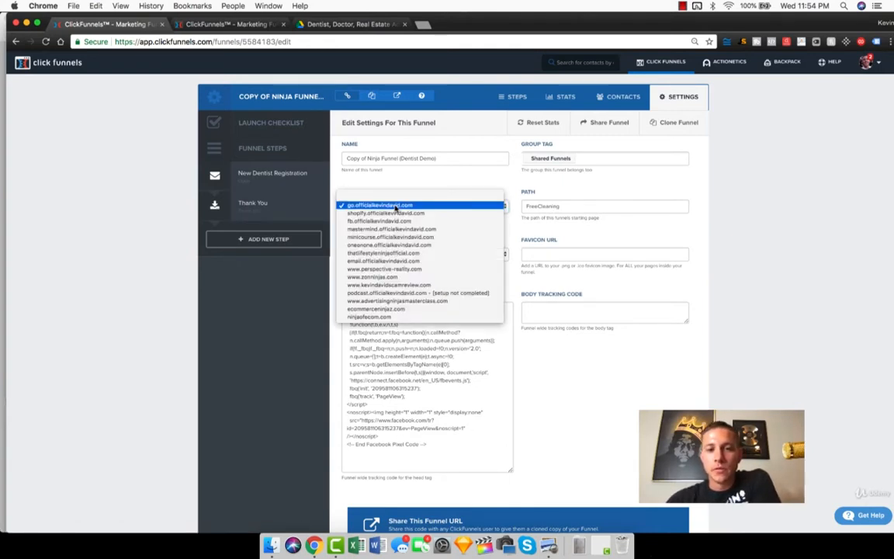
left_click(397, 205)
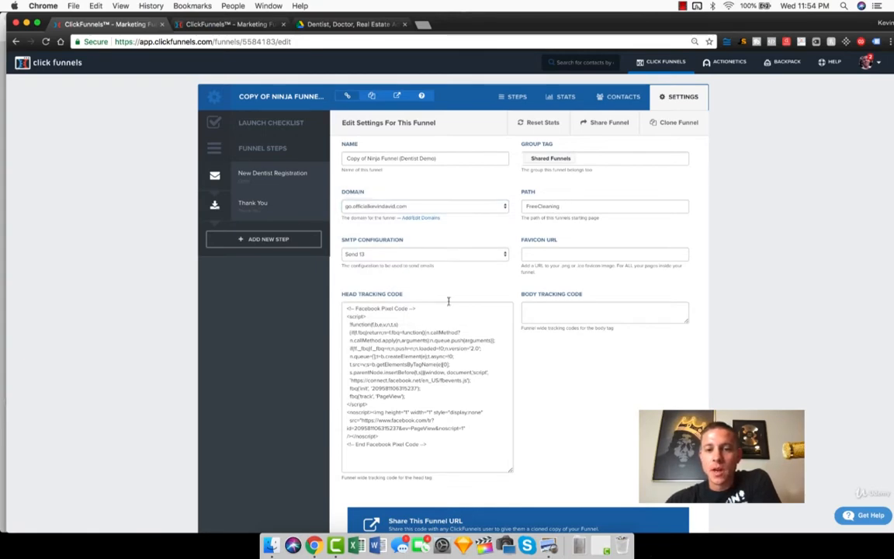
scroll(763, 325, "down", 15)
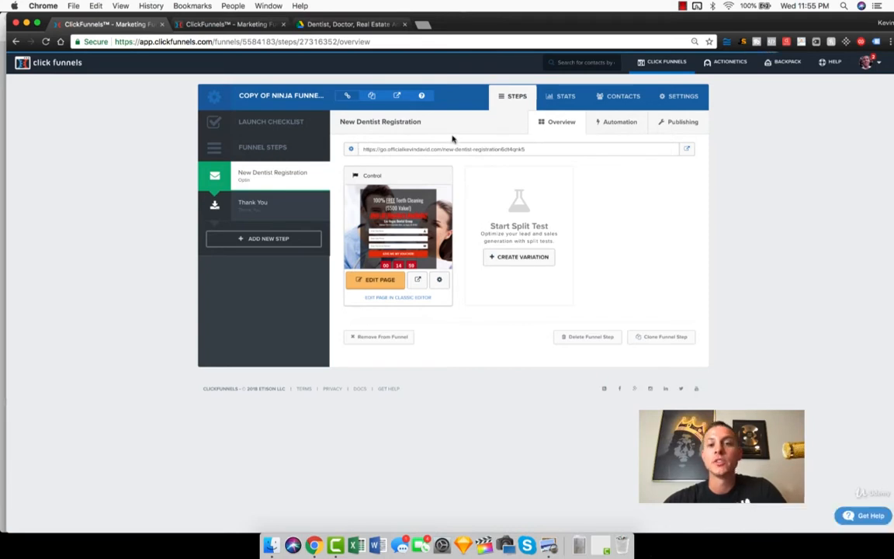
Step: Set the New Dentist Registration funnel step's path to FreeCleaning and update the step
left_click(351, 149)
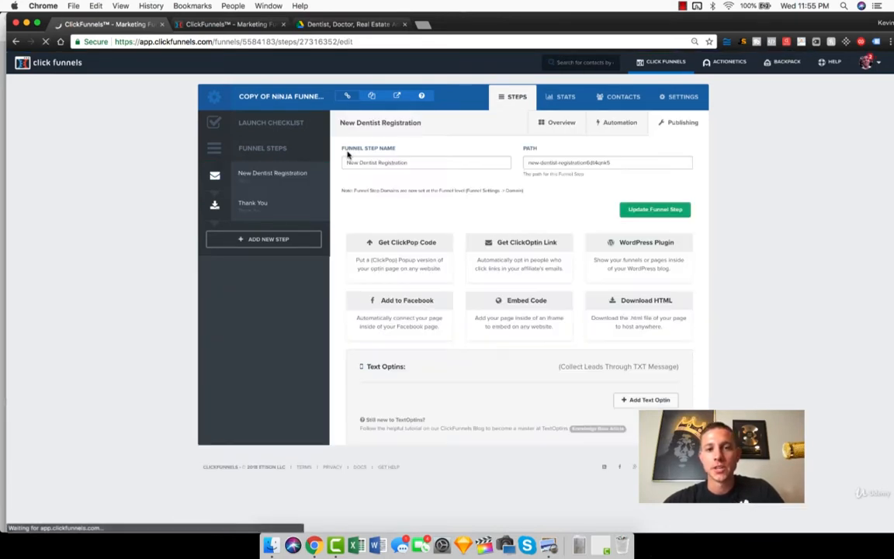
triple_click(562, 163)
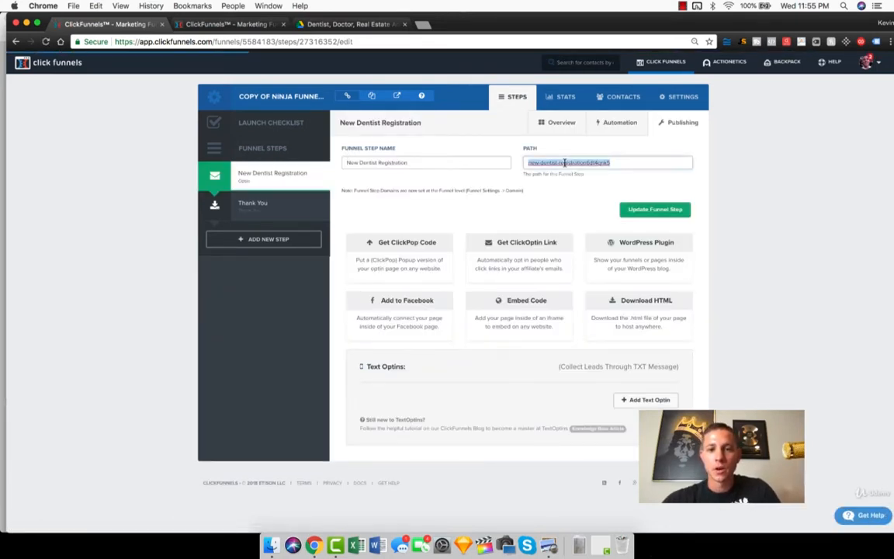
type("Free")
left_click(589, 178)
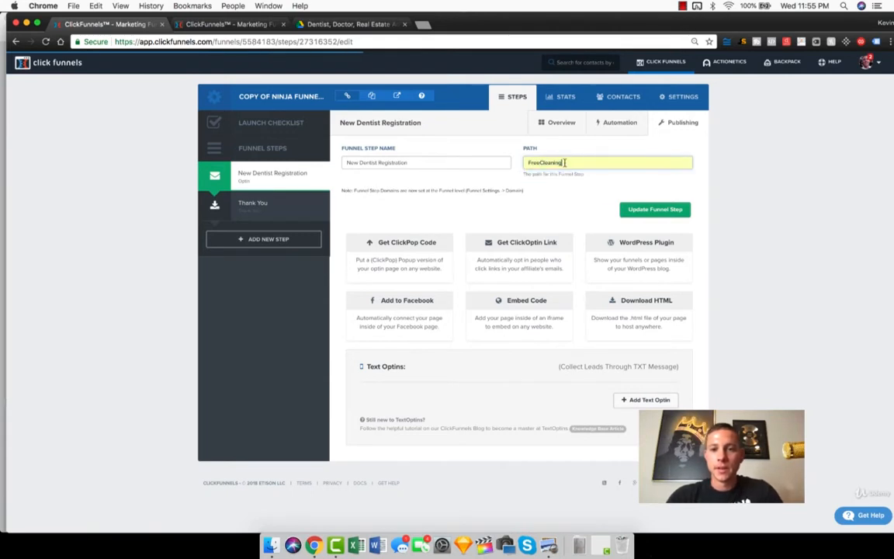
left_click(665, 210)
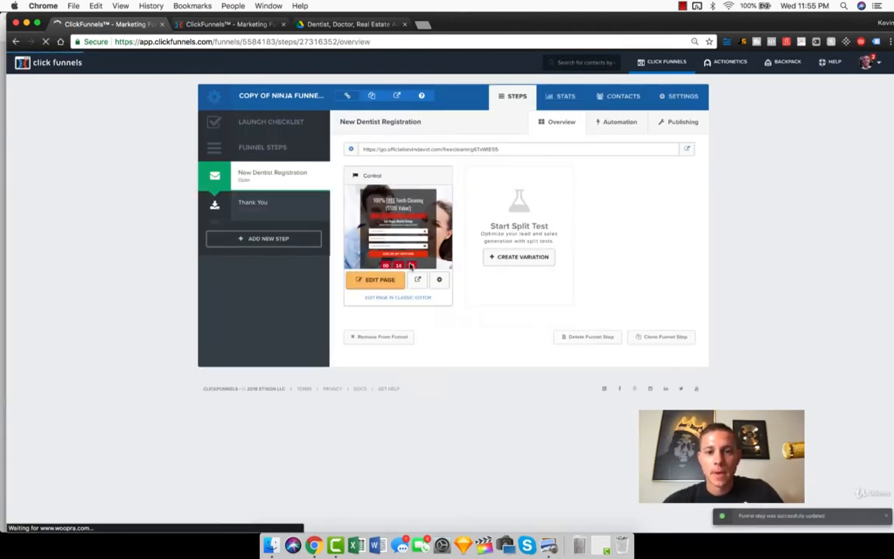
Step: In the control page's own settings, change the path to FreeCleaning and update the page
left_click(438, 282)
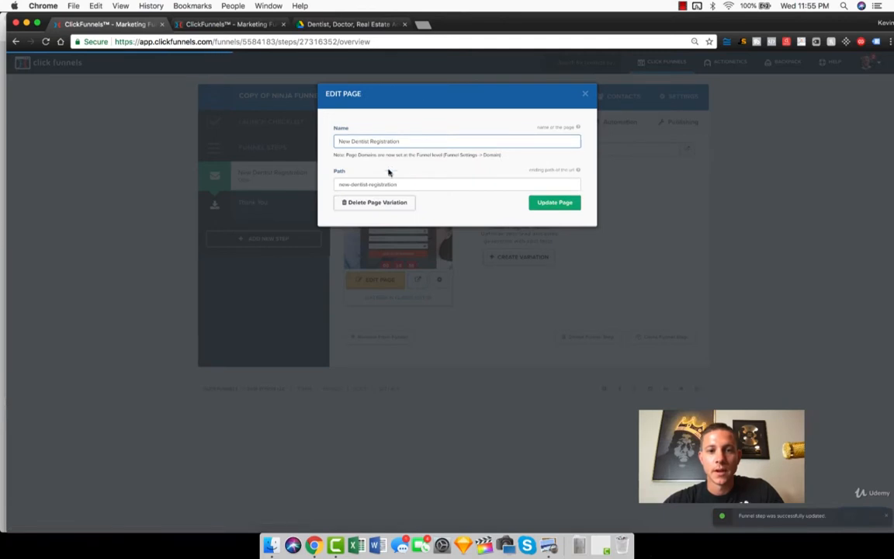
left_click(382, 184)
key("super+a")
type("FreeCl")
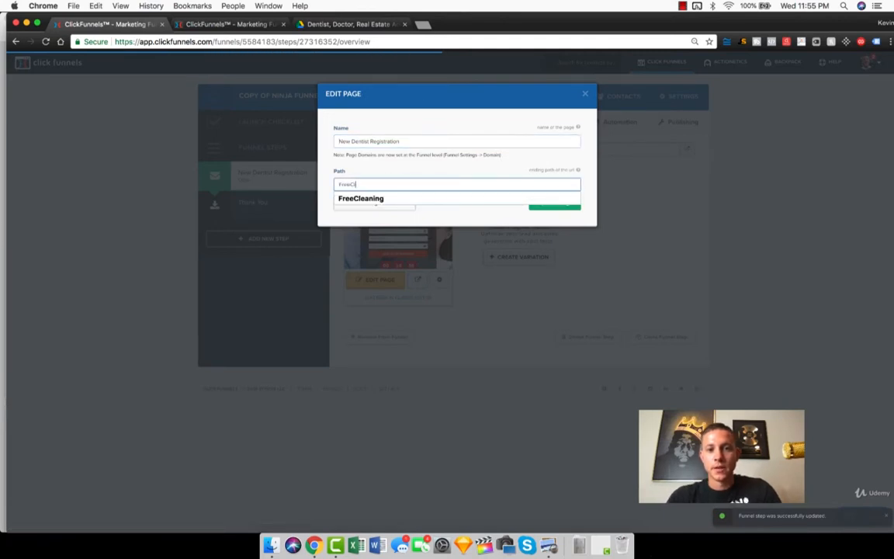
type("eaning")
left_click(423, 200)
left_click(535, 202)
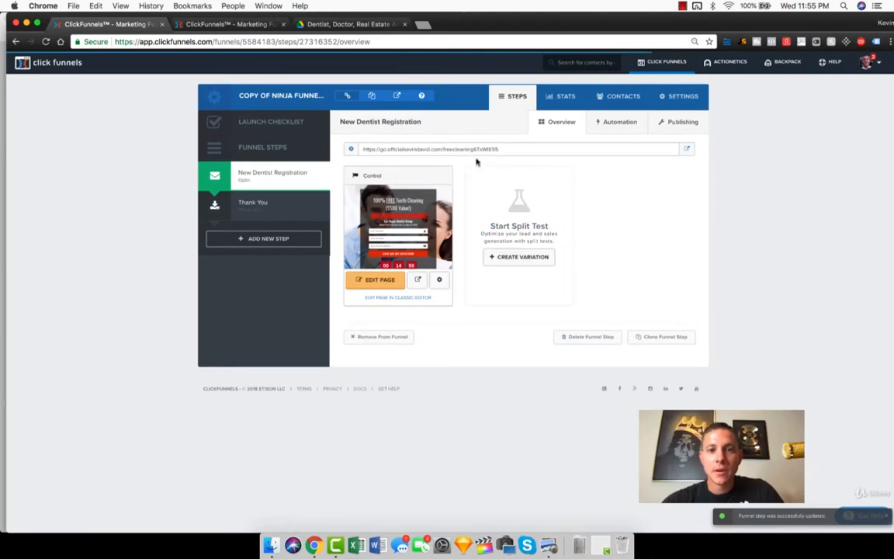
Step: Preview the New Dentist Registration page and clear the prefilled name, phone and email fields in its voucher form
left_click(396, 95)
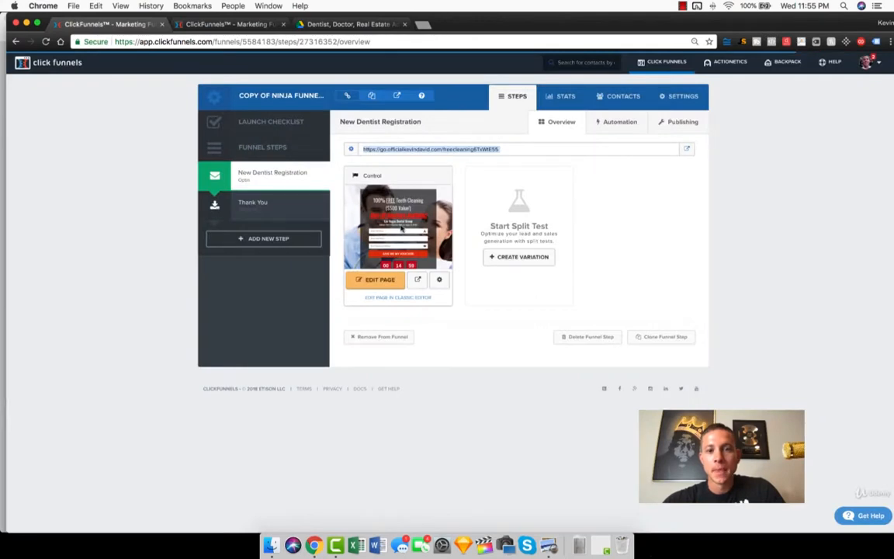
left_click(417, 281)
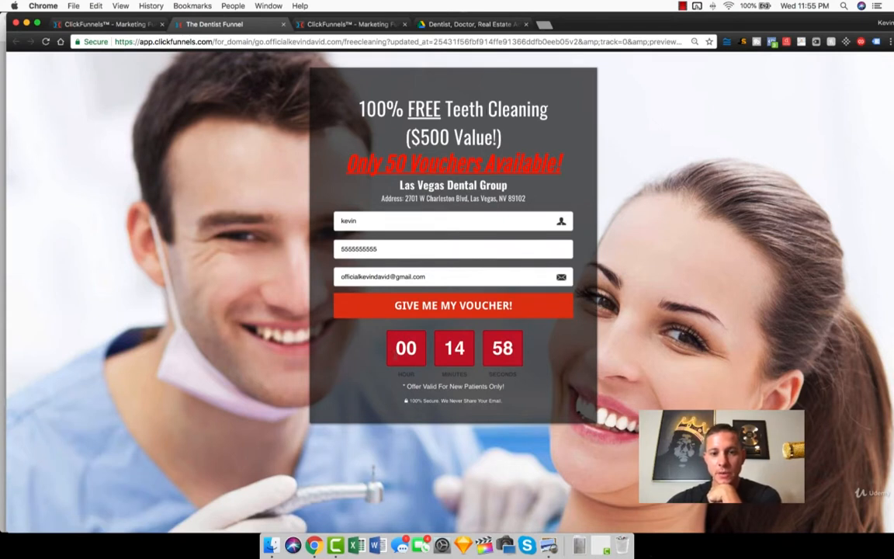
left_click(386, 225)
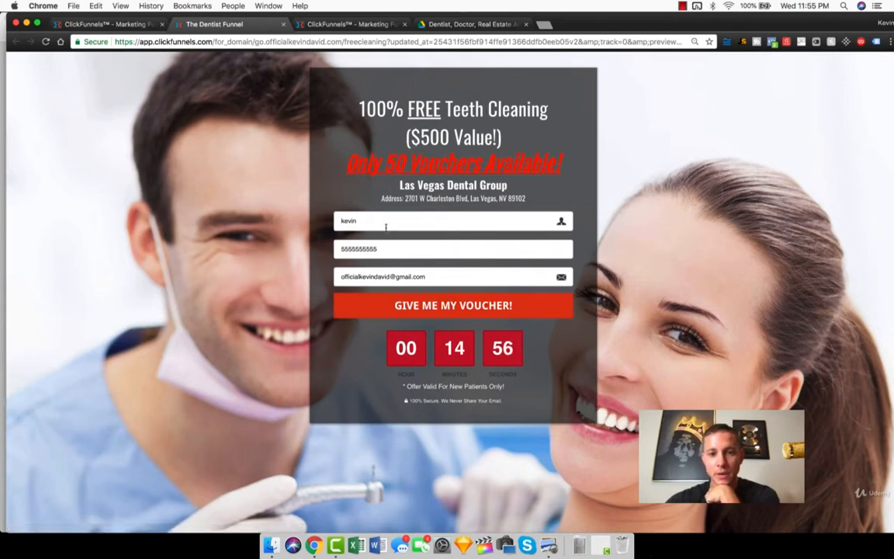
key("super+a")
key("BackSpace")
left_click(412, 252)
key("super+a")
key("BackSpace")
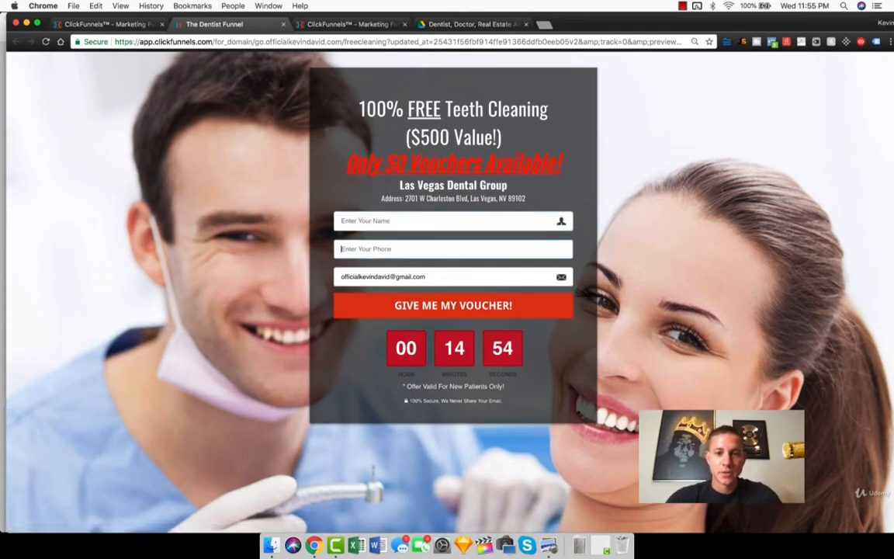
left_click(420, 276)
key("super+a")
key("BackSpace")
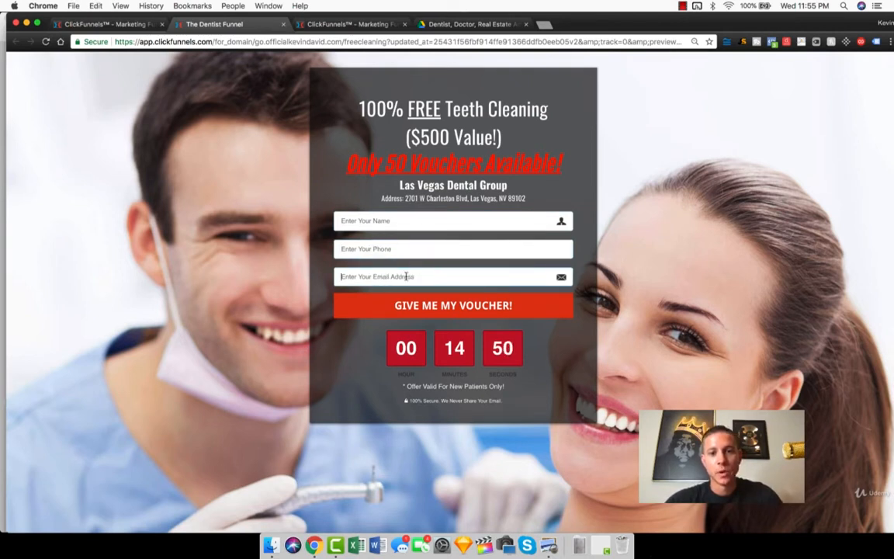
Step: Enter only a first name in the voucher form and try to submit it without a phone number or email
left_click(364, 224)
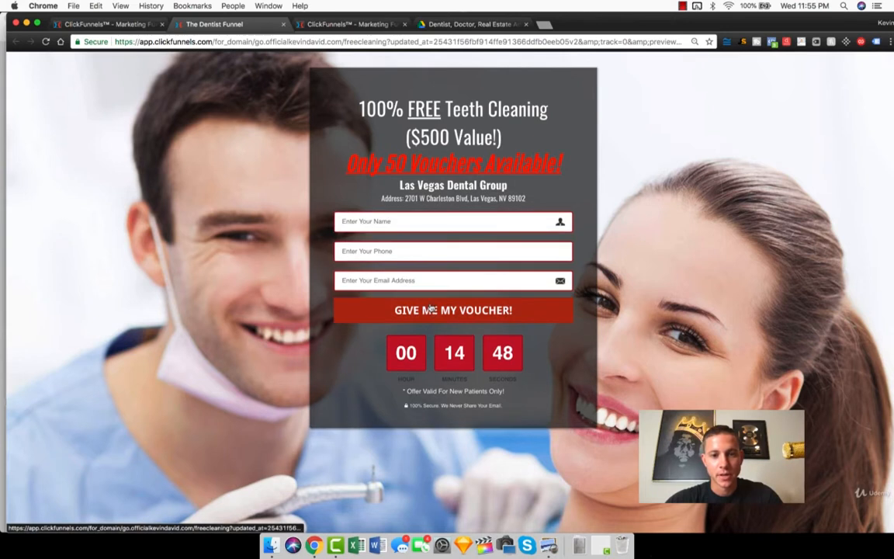
type("ke")
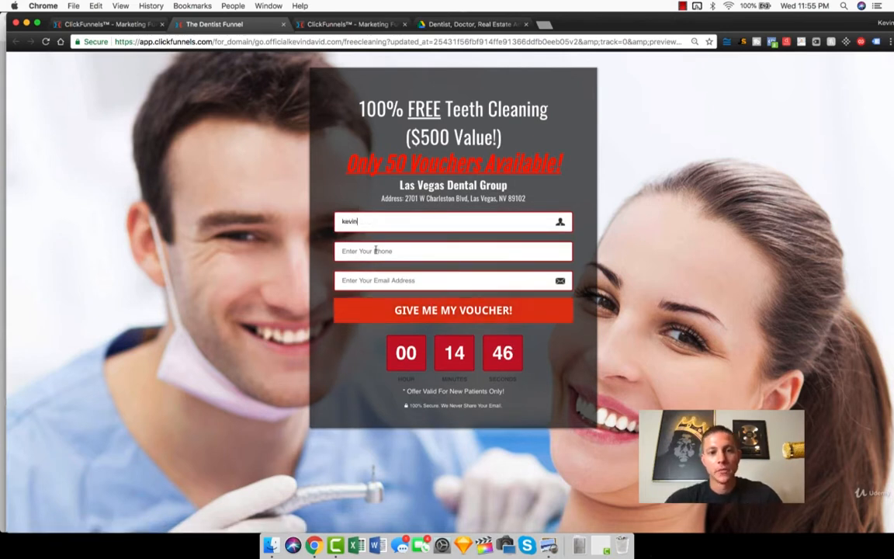
type("vin")
left_click(402, 308)
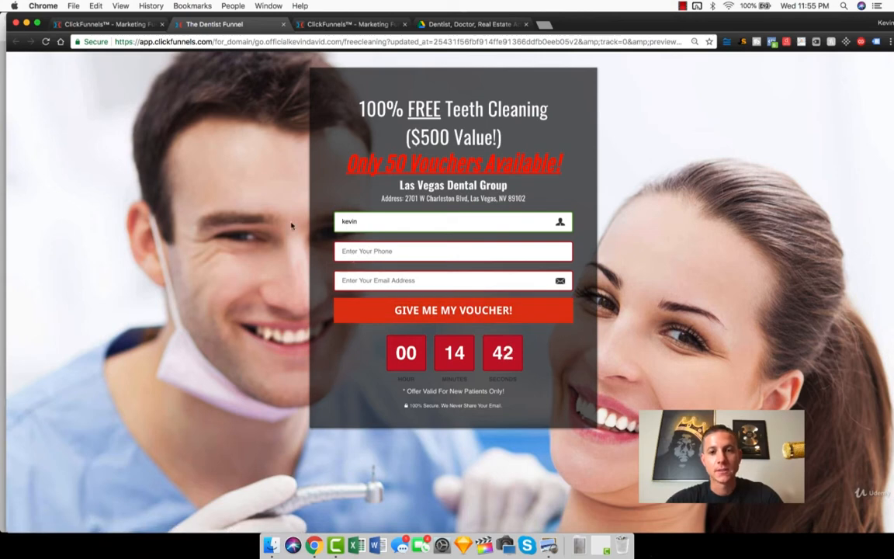
Step: Trigger the landing page's Book Online exit pop-up, dismiss it, bring it up again and highlight its phone number
mouse_move(283, 24)
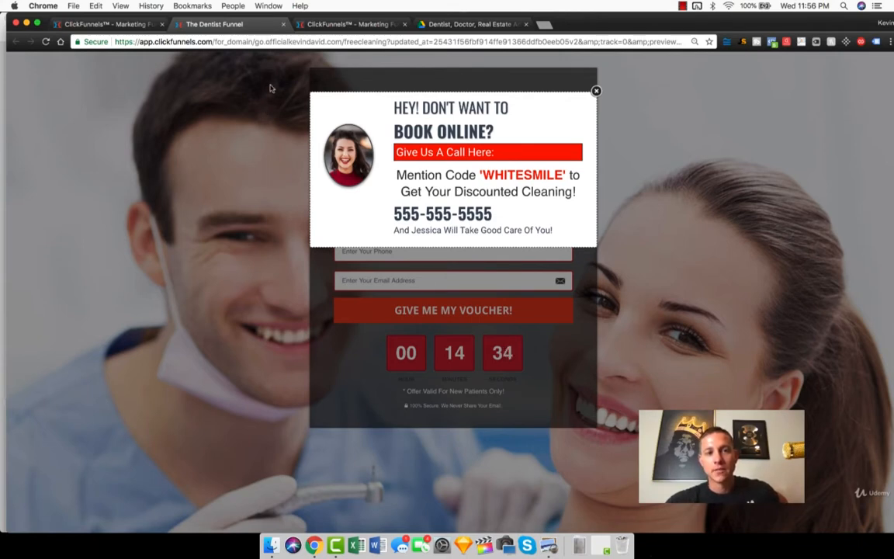
left_click(595, 91)
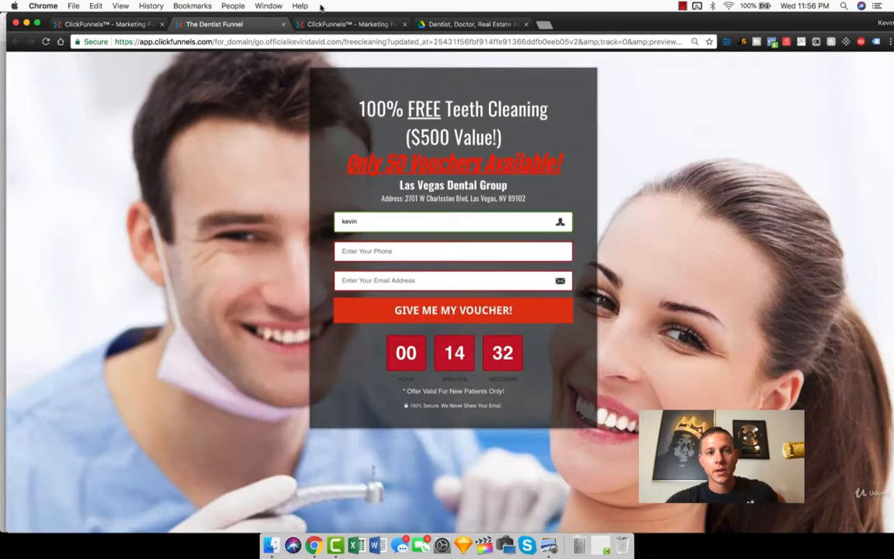
left_click(283, 24)
left_click(417, 279)
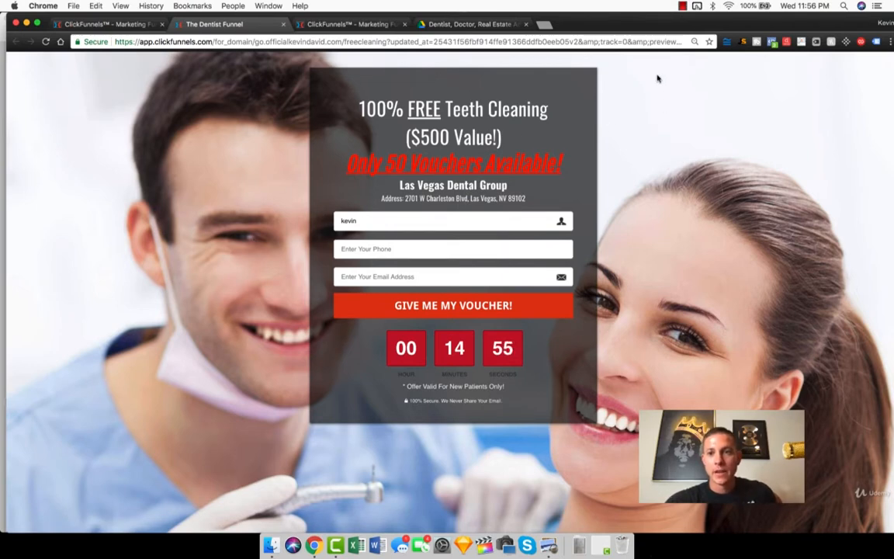
mouse_move(654, 35)
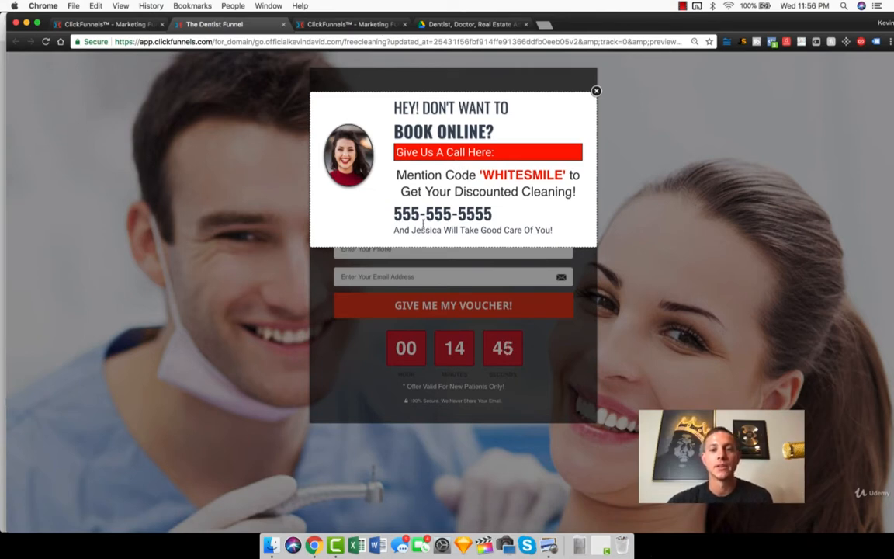
left_click_drag(393, 213, 509, 211)
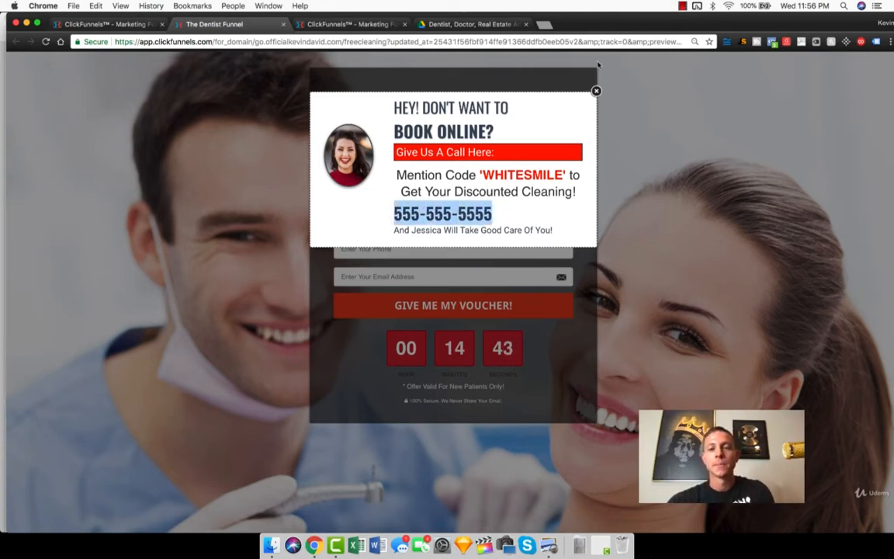
Step: Set a new browser window beside the page preview and search Google there for dentist vegas
left_click_drag(594, 20, 893, 110)
key("super+n")
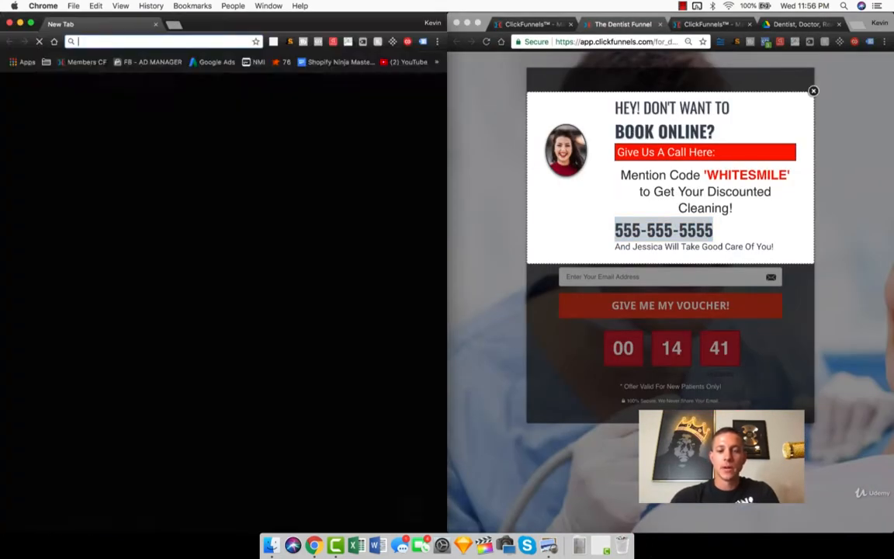
type("dentistlas")
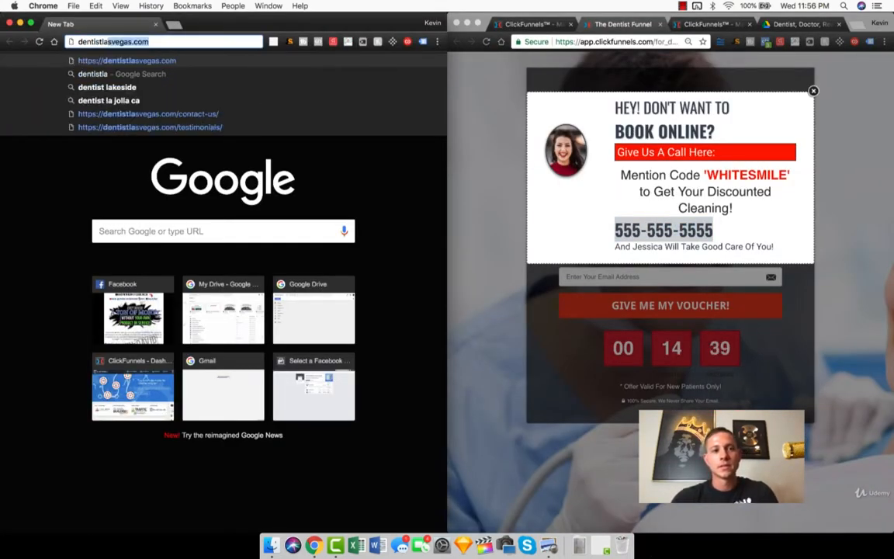
key("Return")
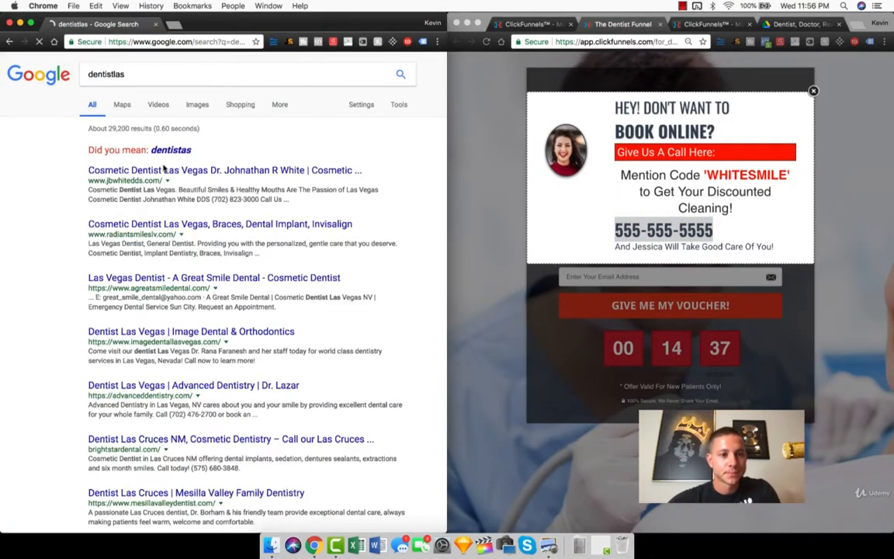
left_click(134, 73)
type("v")
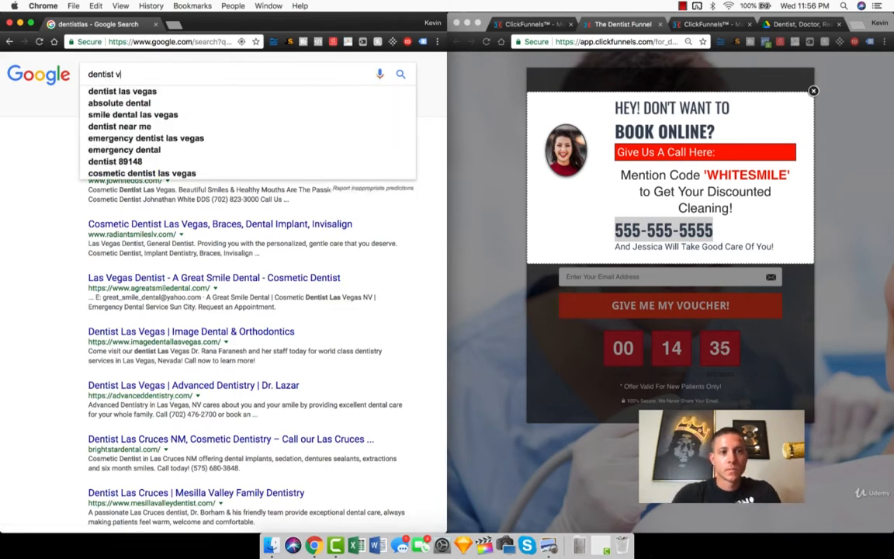
type("egas")
key("Return")
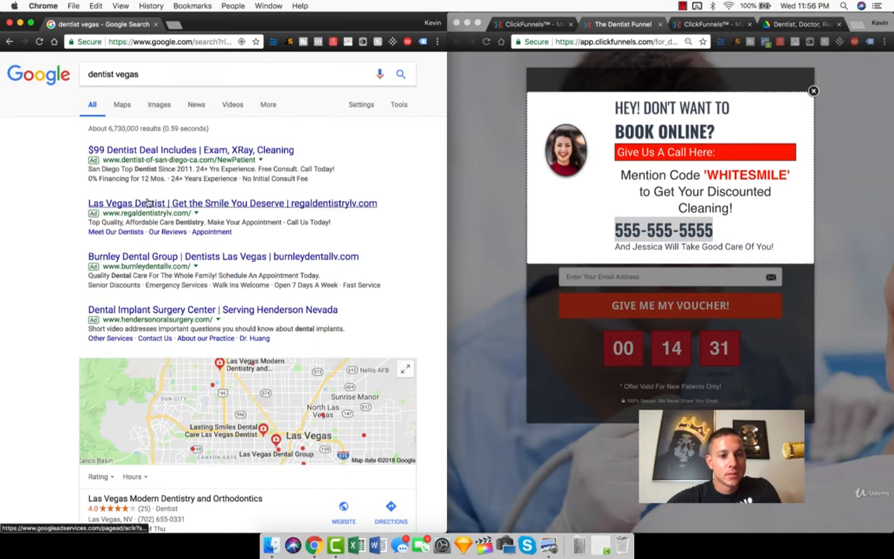
Step: From the local dentist listings, open the website of Las Vegas Dental Group
scroll(149, 218, "down", 5)
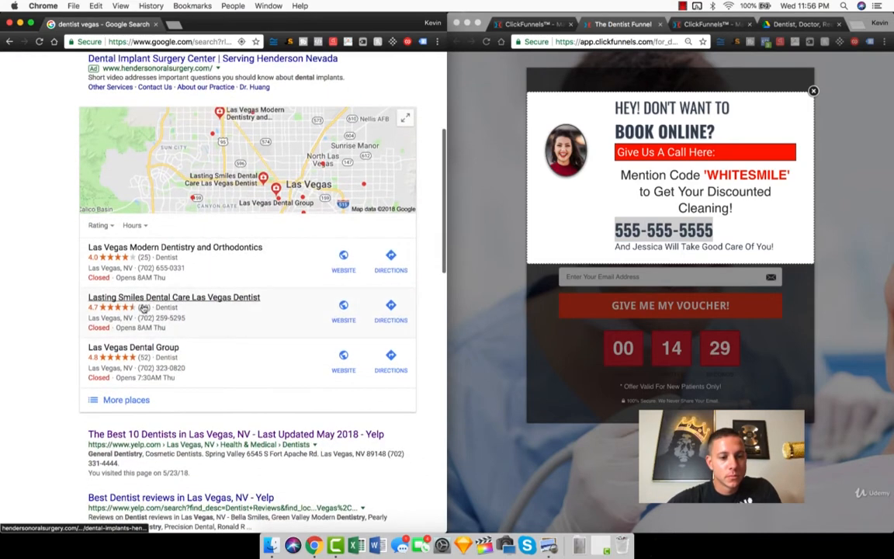
left_click(184, 293)
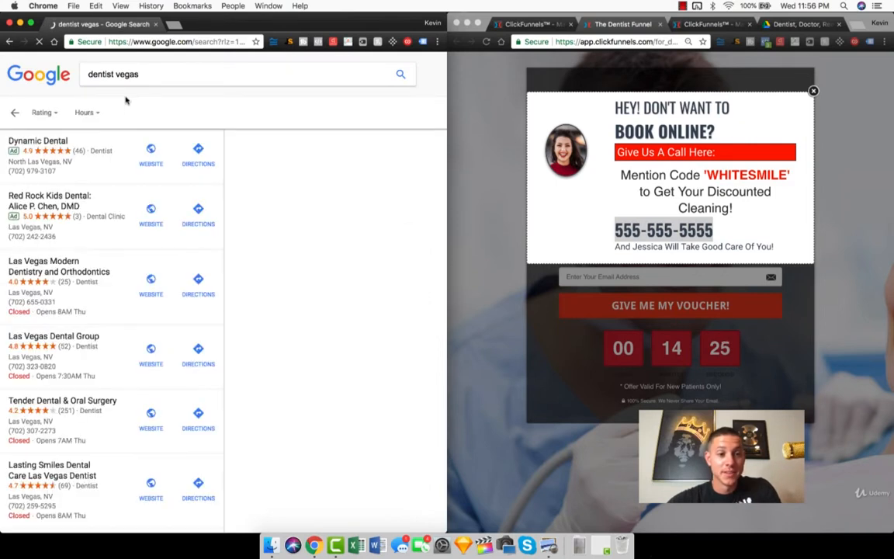
left_click(155, 351)
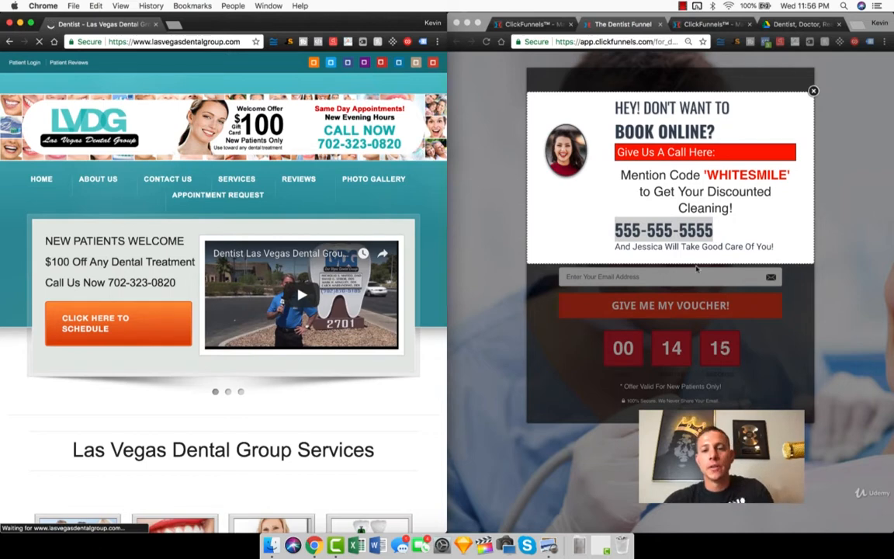
Step: Close the pop-up and page preview, then open the New Dentist Registration page in the editor and widen its window
left_click(656, 233)
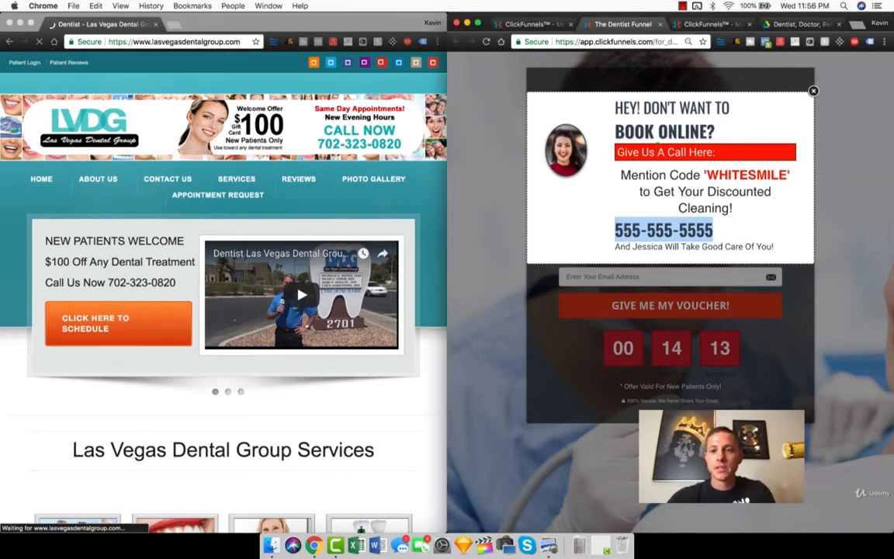
left_click(813, 91)
key("super+w")
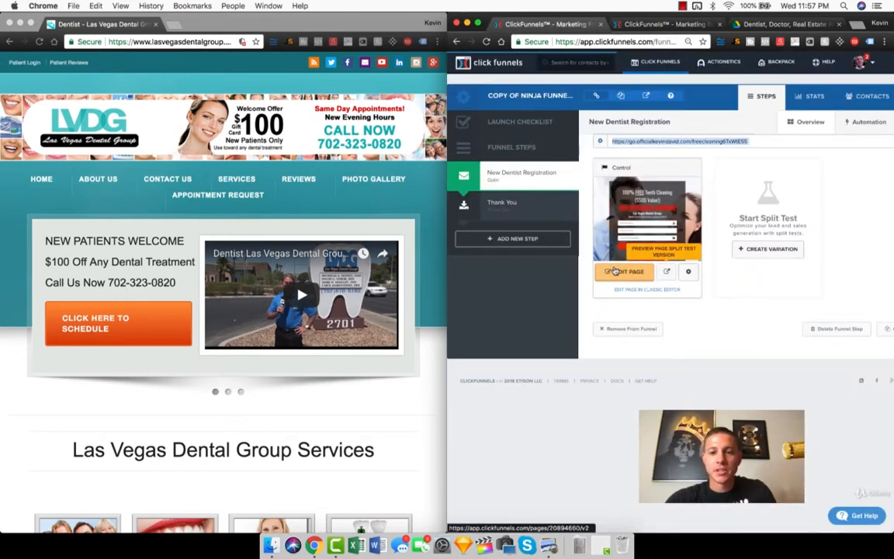
left_click(500, 202)
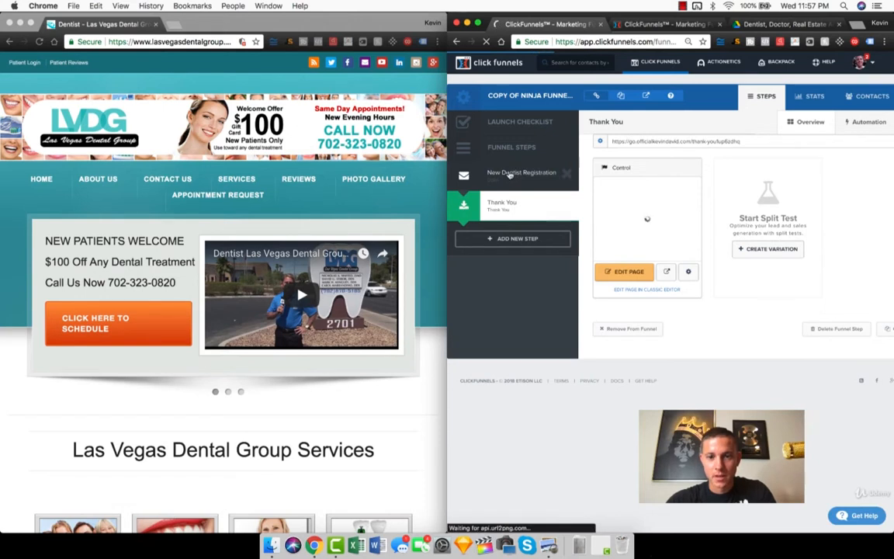
left_click(509, 174)
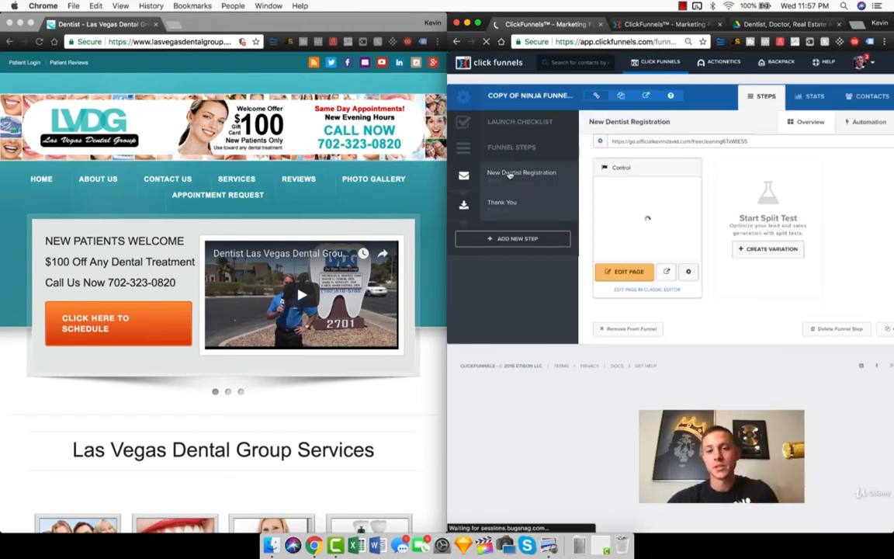
left_click(629, 271)
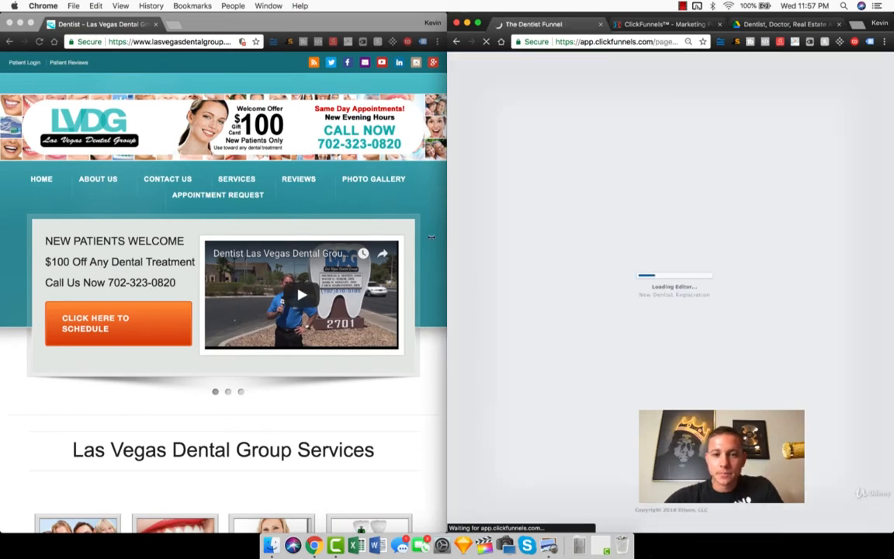
left_click_drag(430, 237, 333, 236)
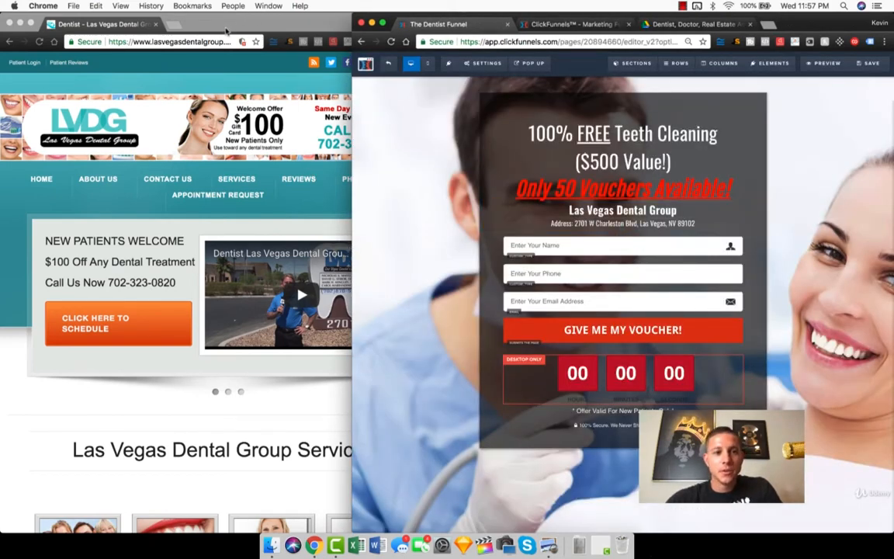
Step: Find the practice's address in the footer of the Las Vegas Dental Group website
left_click(225, 29)
scroll(256, 206, "down", 10)
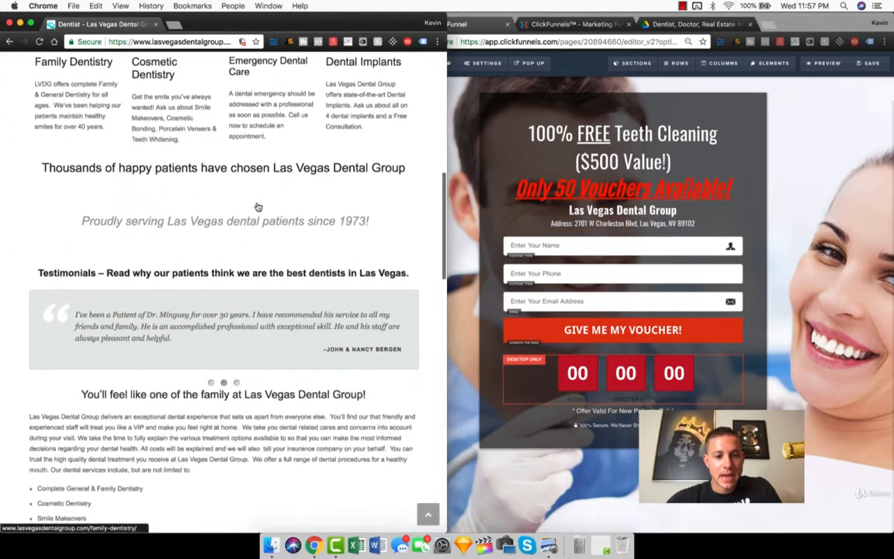
scroll(258, 207, "down", 15)
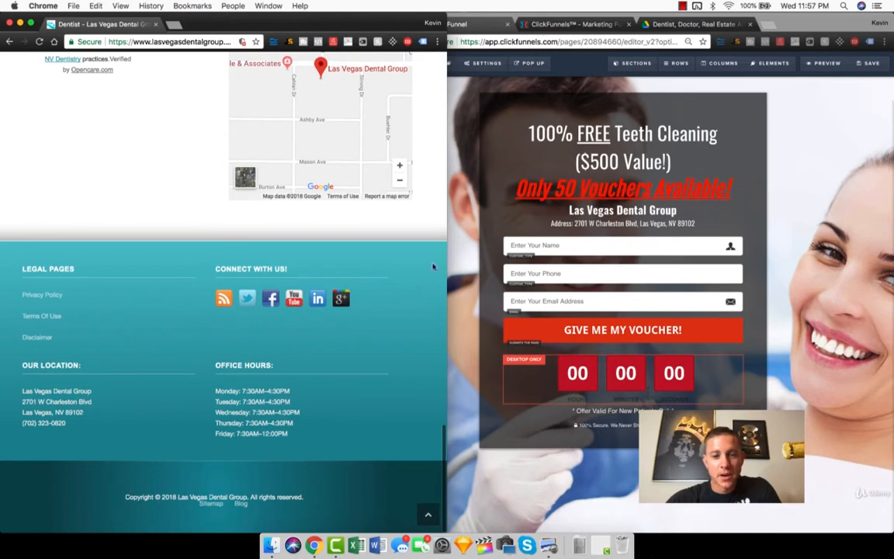
Step: Try to edit the address line under the practice name using the location given on the dental group's website
left_click(581, 226)
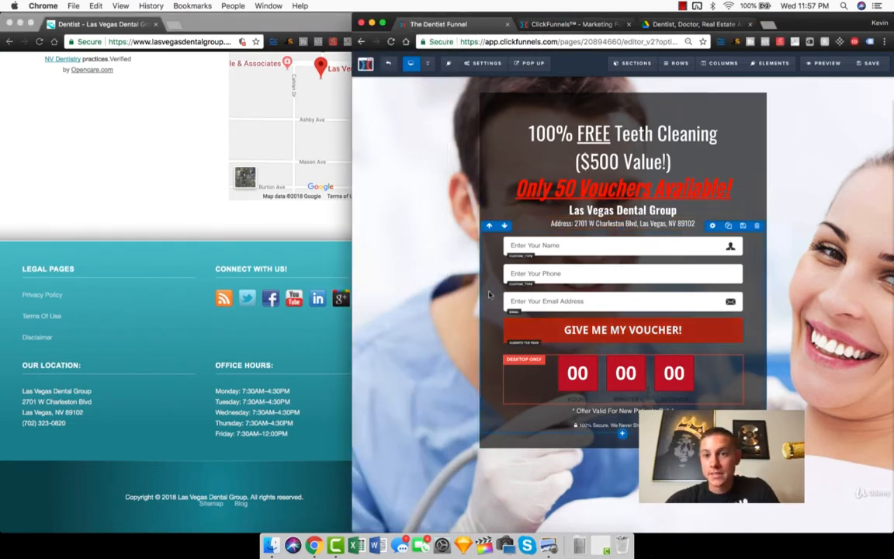
double_click(563, 223)
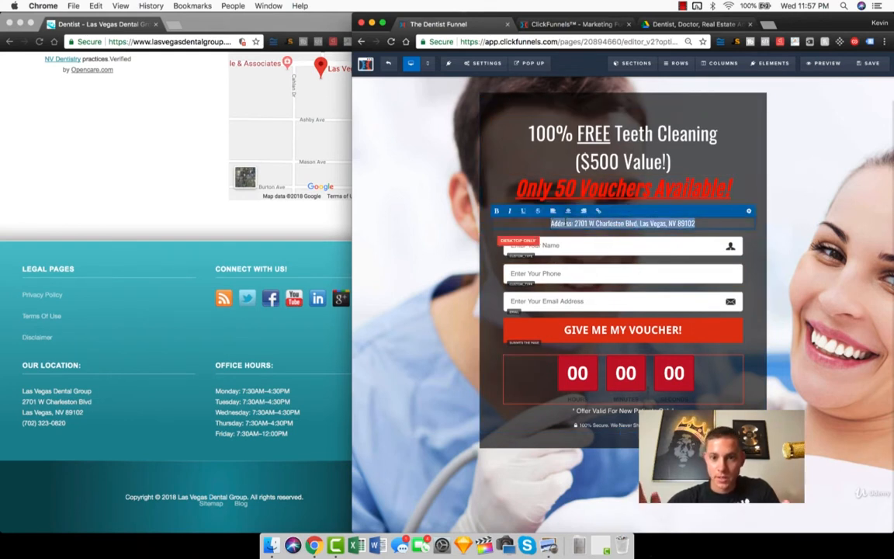
left_click(551, 222)
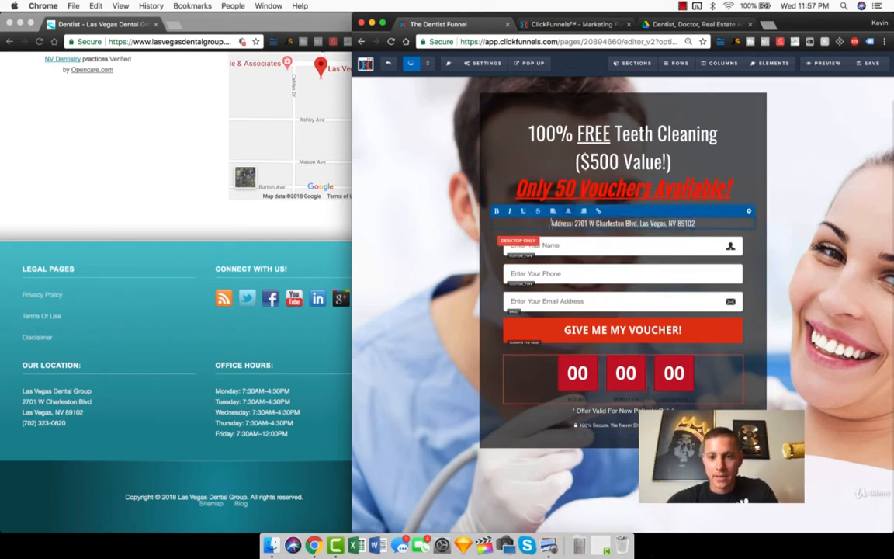
type("b")
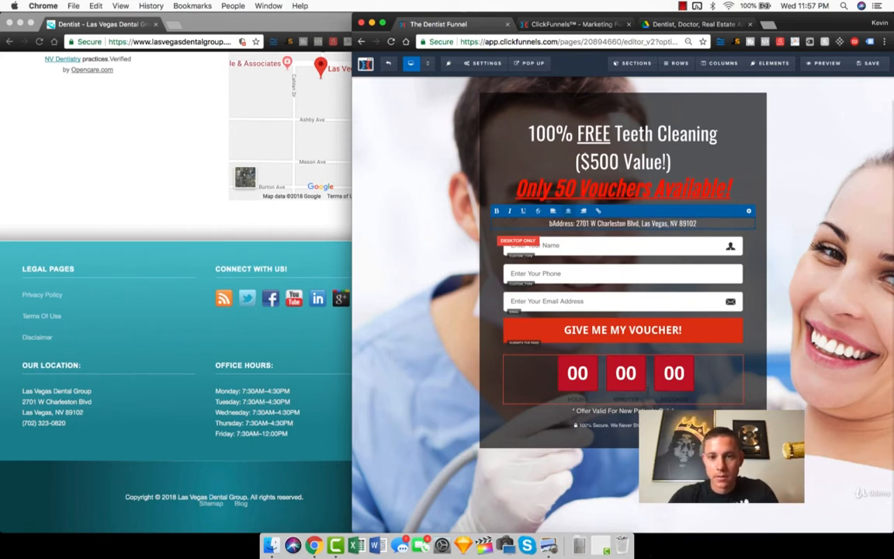
key("BackSpace")
left_click(147, 397)
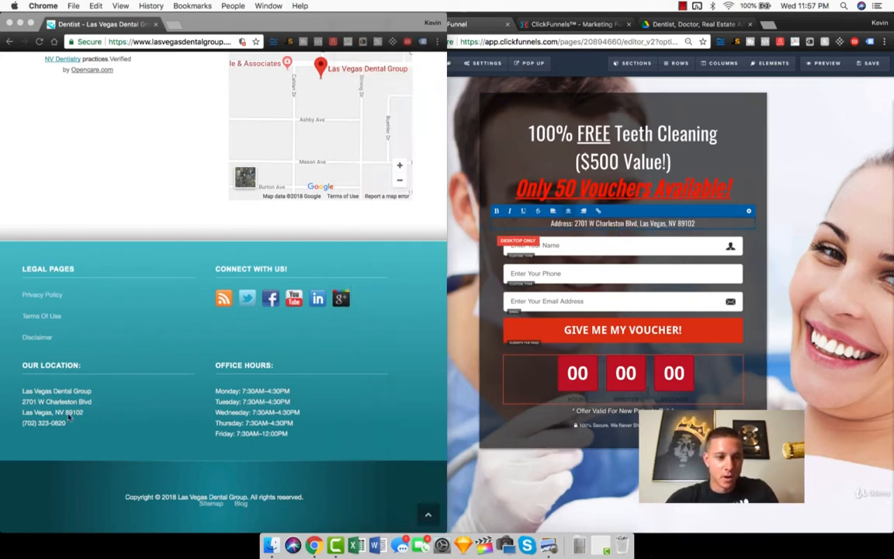
left_click(799, 208)
type("Las Vegas Dental Group")
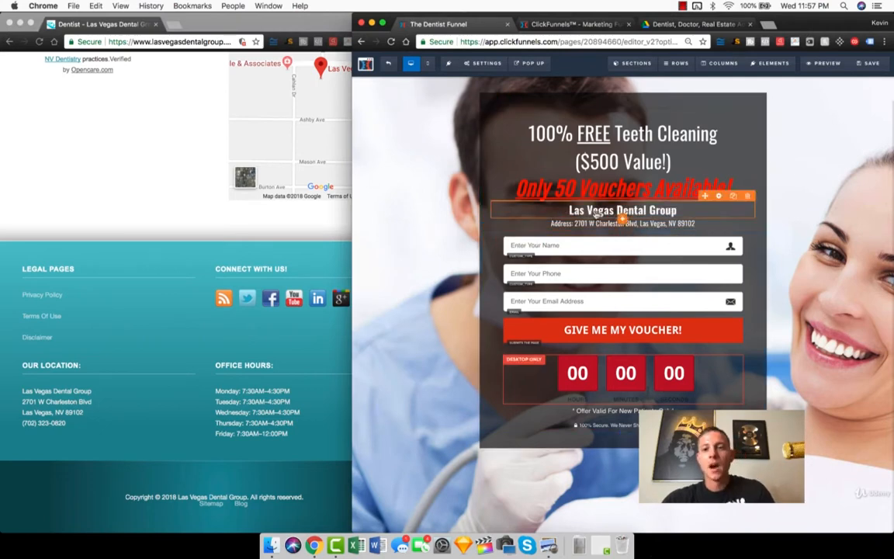
Step: Enlarge the page editor window and delete the address line under the Las Vegas Dental Group name
double_click(809, 20)
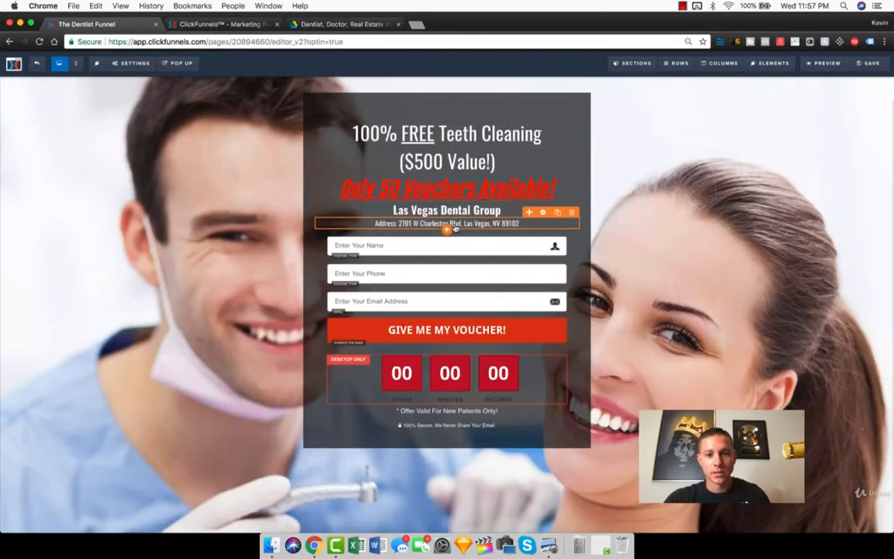
left_click(453, 224)
key("super+c")
key("BackSpace")
left_click(666, 221)
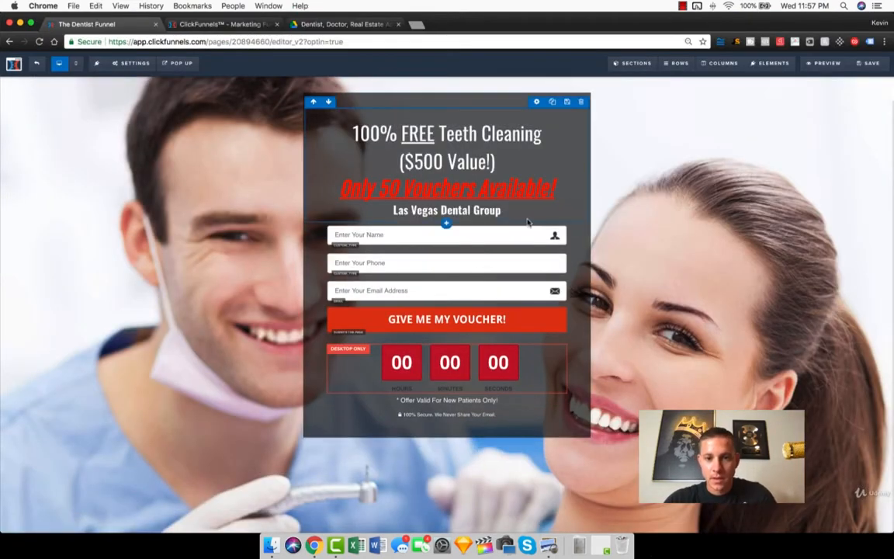
Step: Add a sub-headline beneath the Las Vegas Dental Group name and replace its placeholder text with the practice's copied address
mouse_move(447, 218)
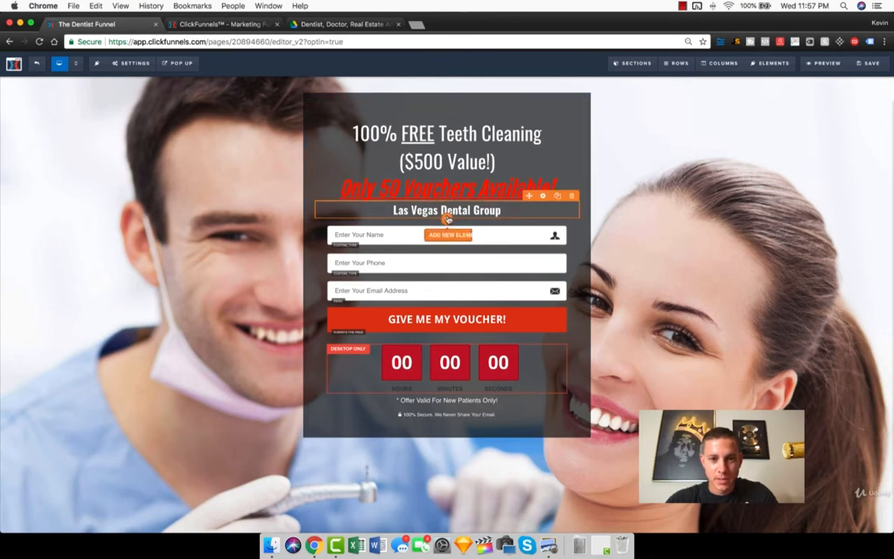
left_click(449, 235)
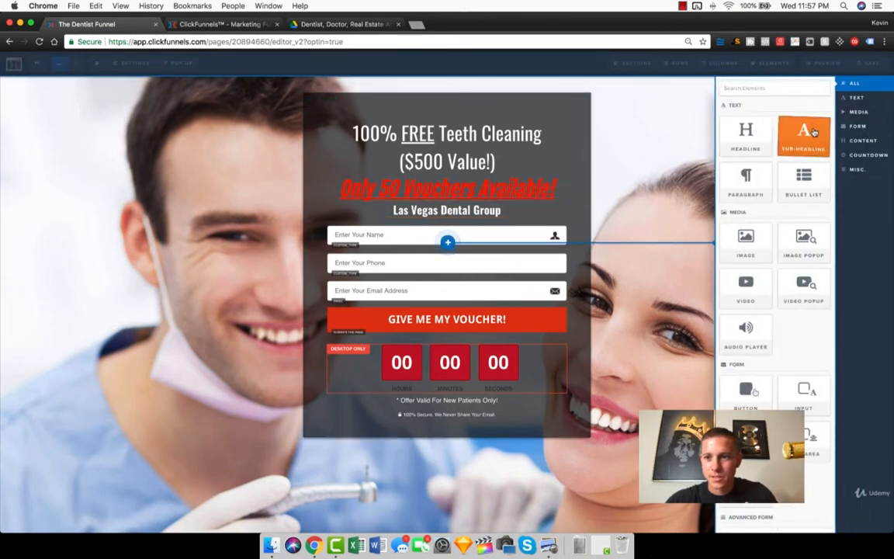
left_click(813, 132)
triple_click(479, 228)
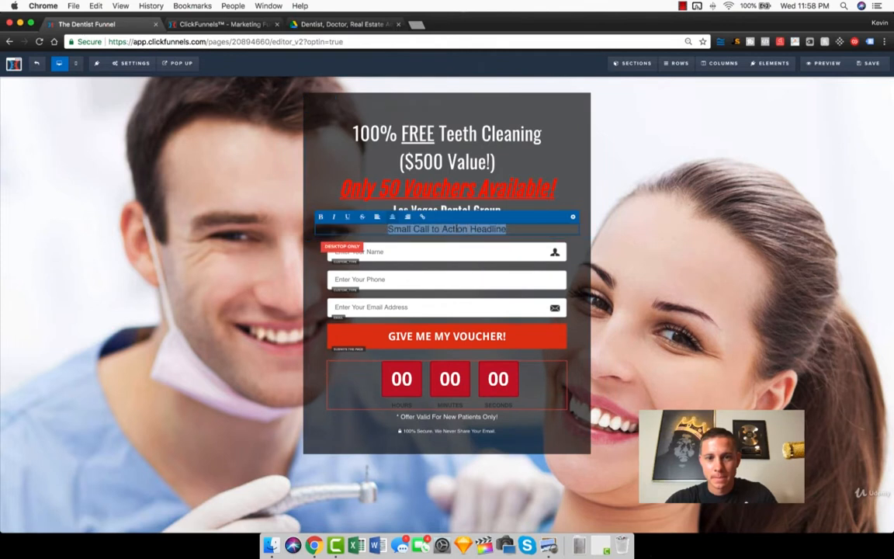
key("super+v")
left_click(632, 206)
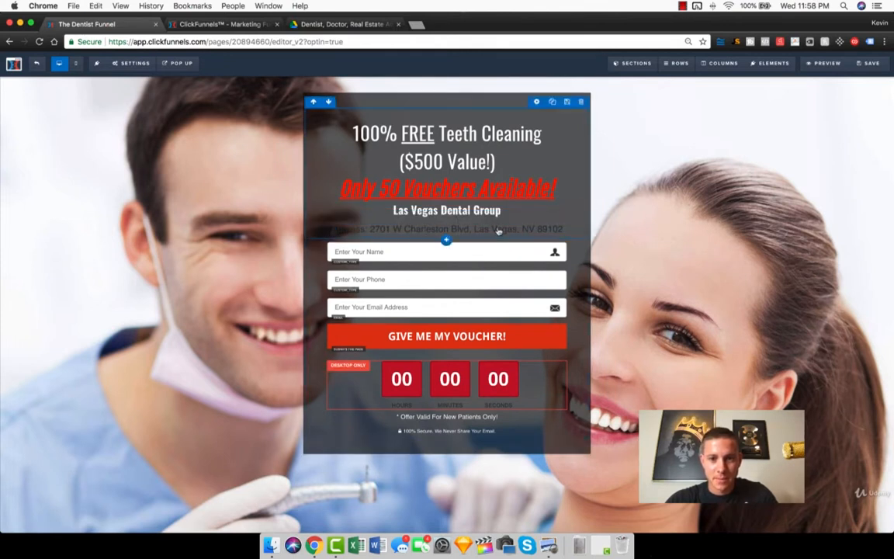
Step: Set the address sub-headline's text color to white and its font family to Oswald
mouse_move(539, 233)
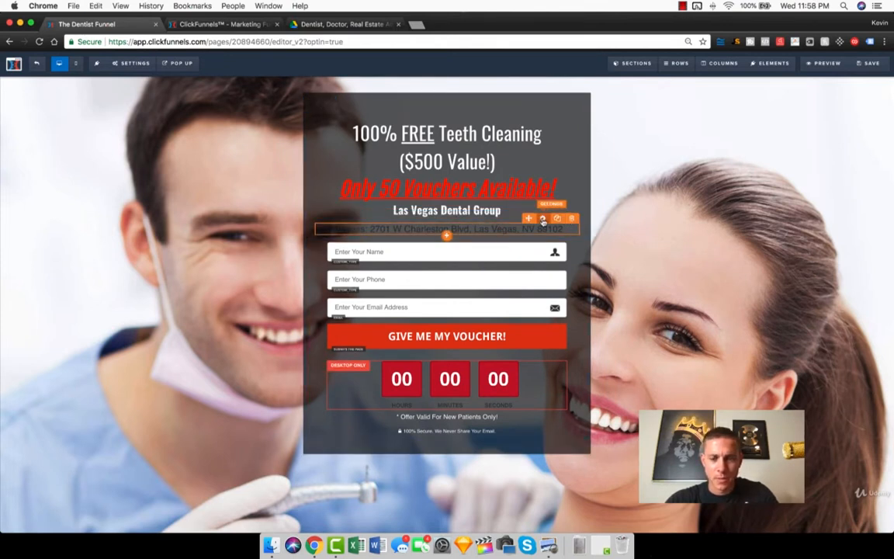
left_click(542, 219)
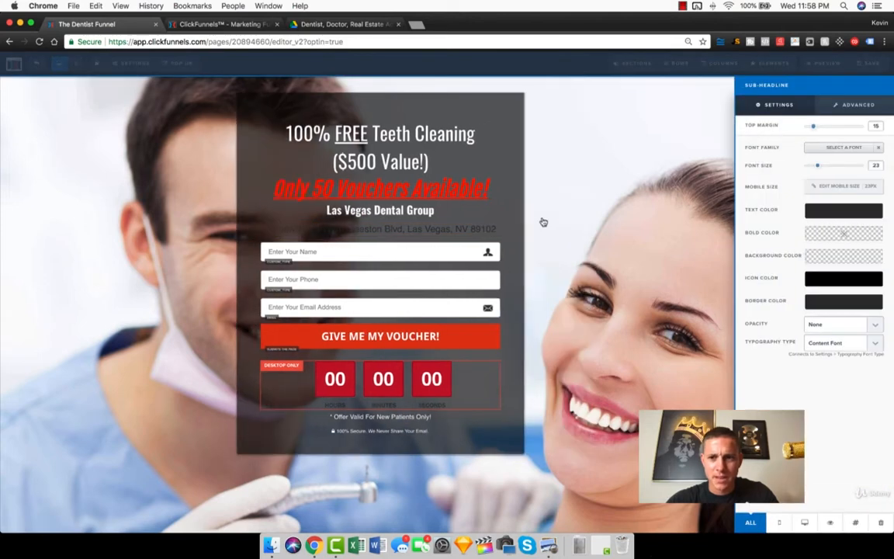
left_click(836, 215)
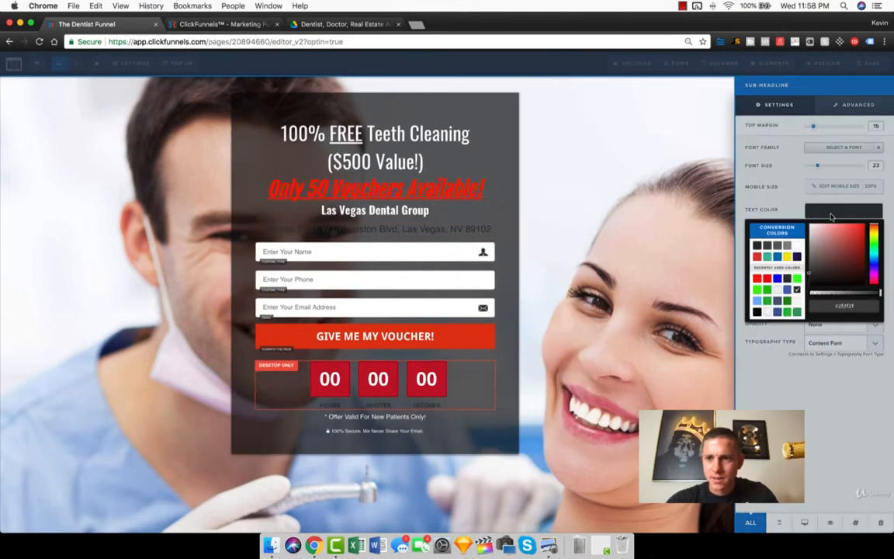
left_click(798, 248)
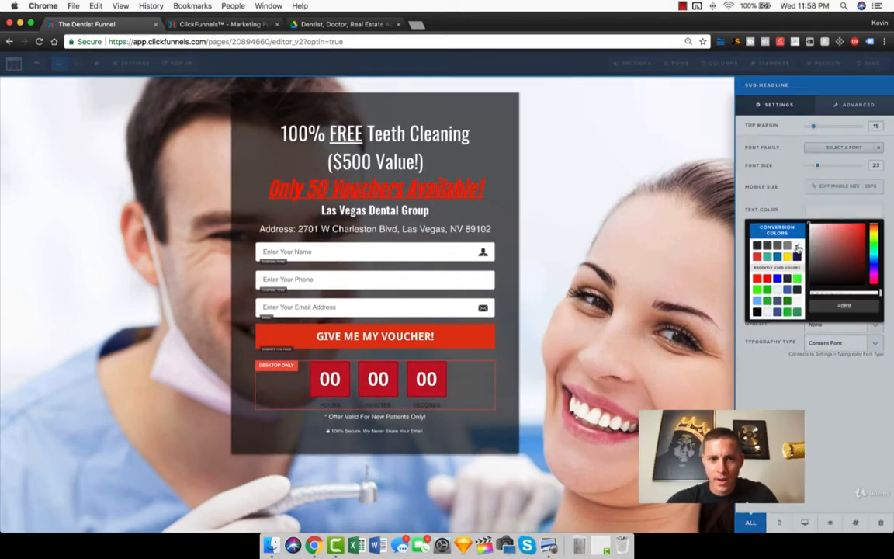
left_click(811, 149)
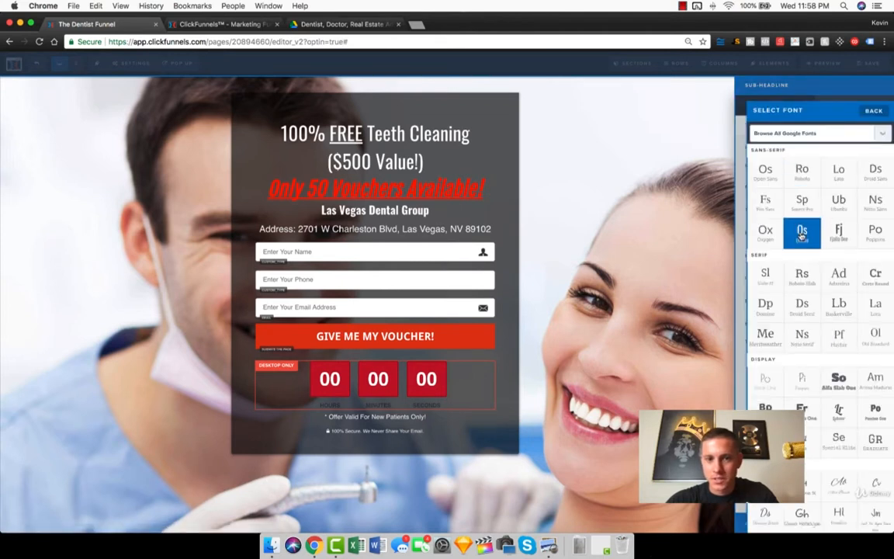
left_click(802, 232)
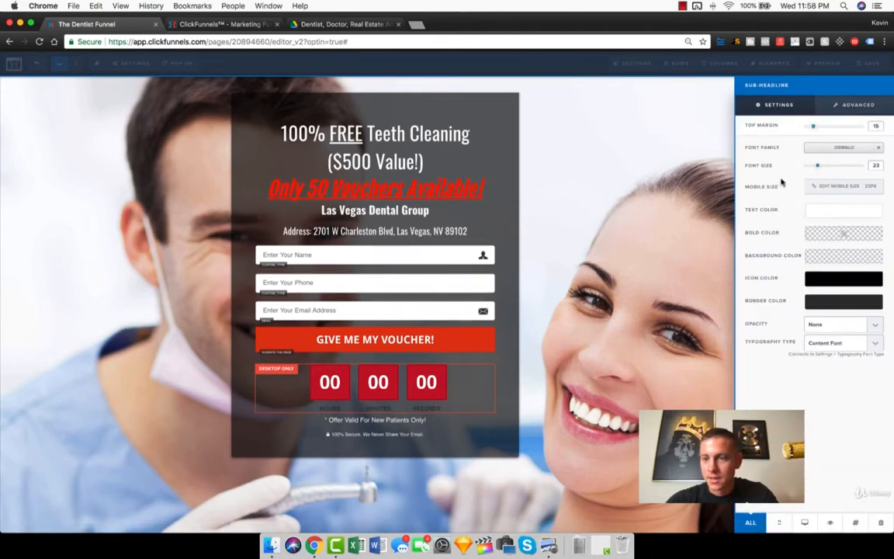
left_click(565, 178)
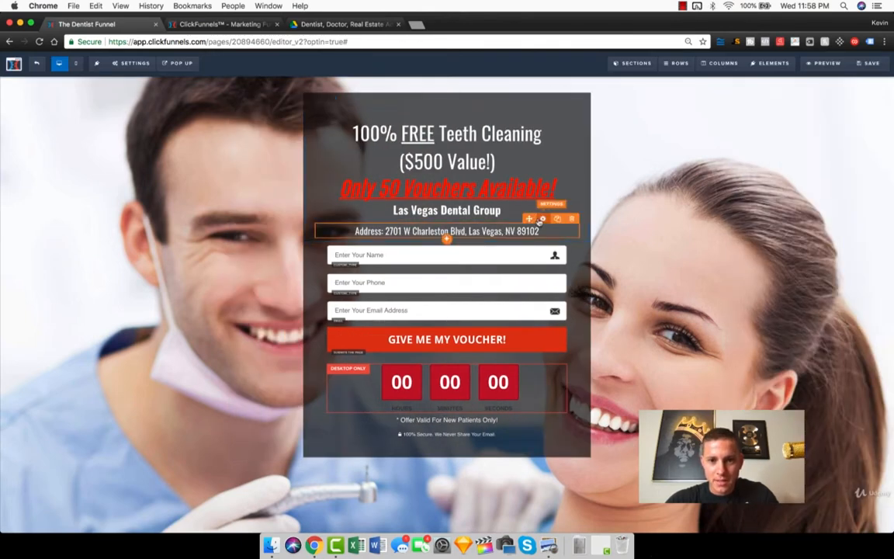
Step: Reduce the address sub-headline's top margin to 0
left_click(479, 231)
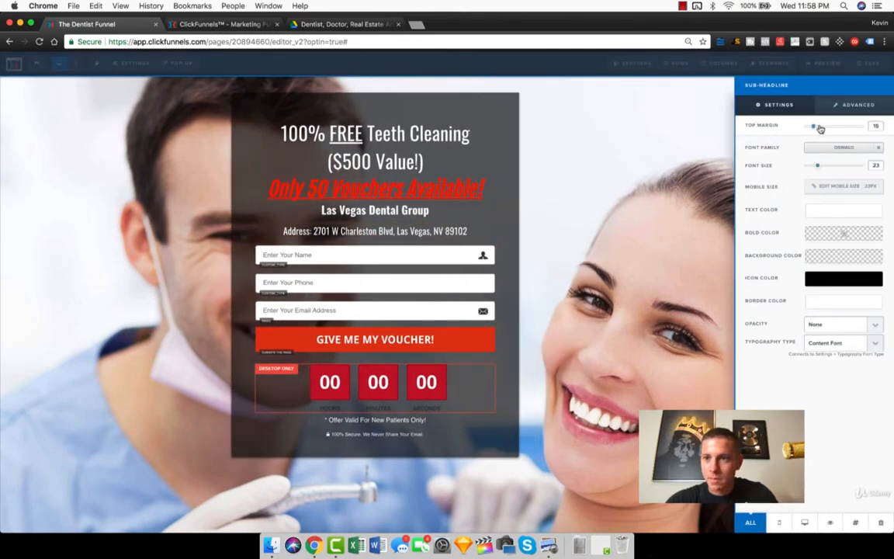
left_click_drag(811, 128, 792, 128)
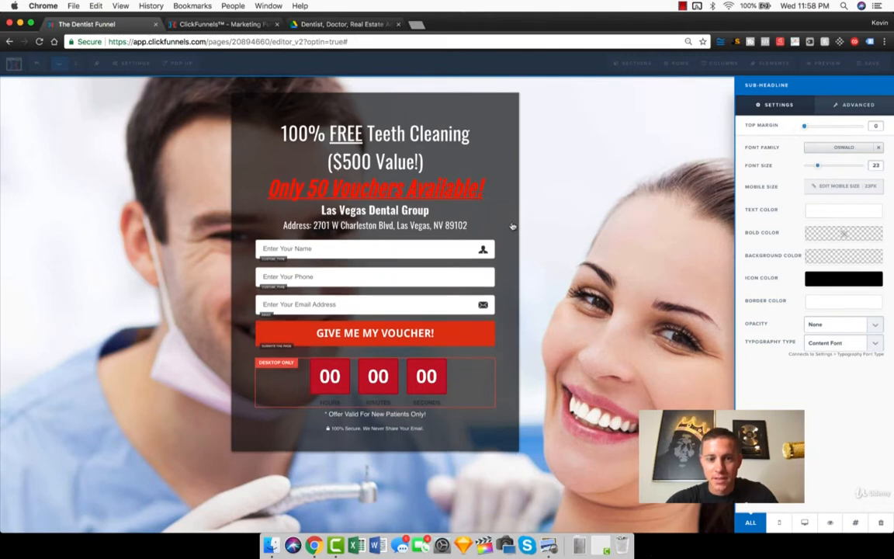
left_click(512, 226)
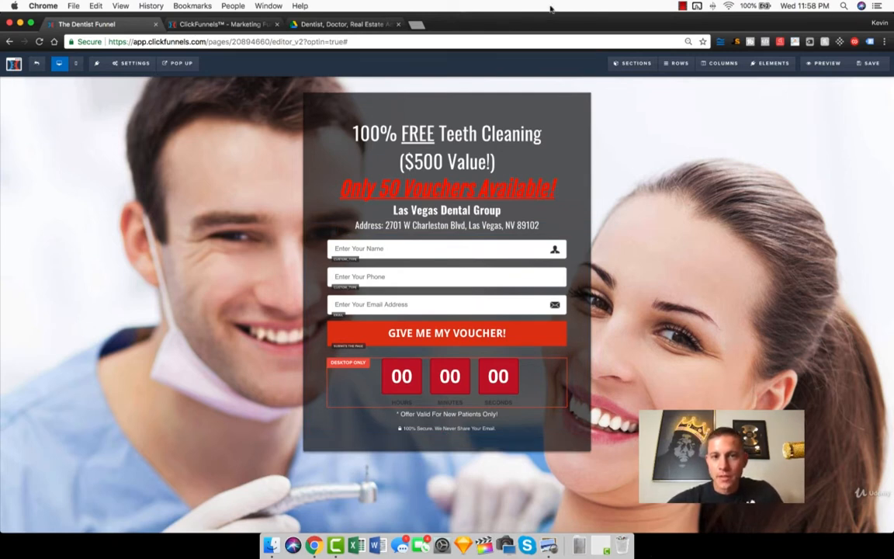
Step: Capture a screenshot of the LVDG logo in the header banner of the Las Vegas Dental Group website
left_click_drag(554, 26, 893, 178)
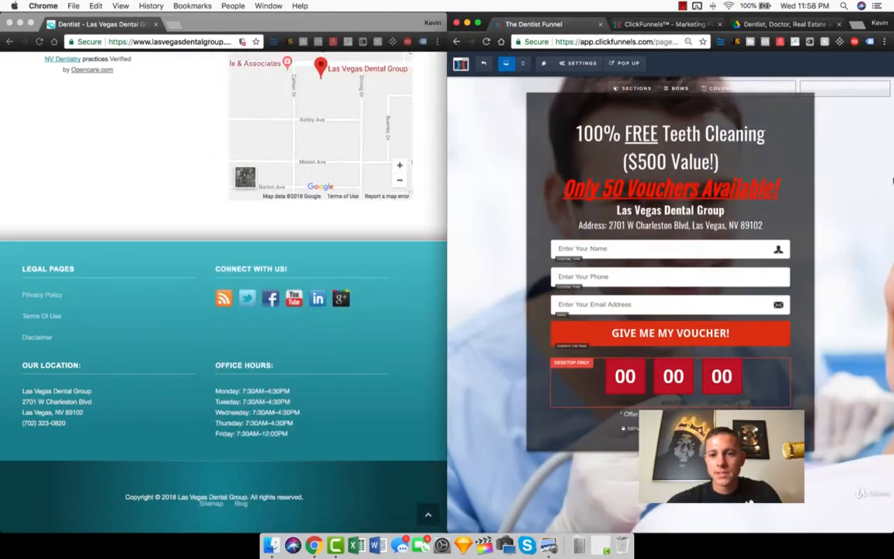
left_click(270, 331)
scroll(264, 311, "up", 20)
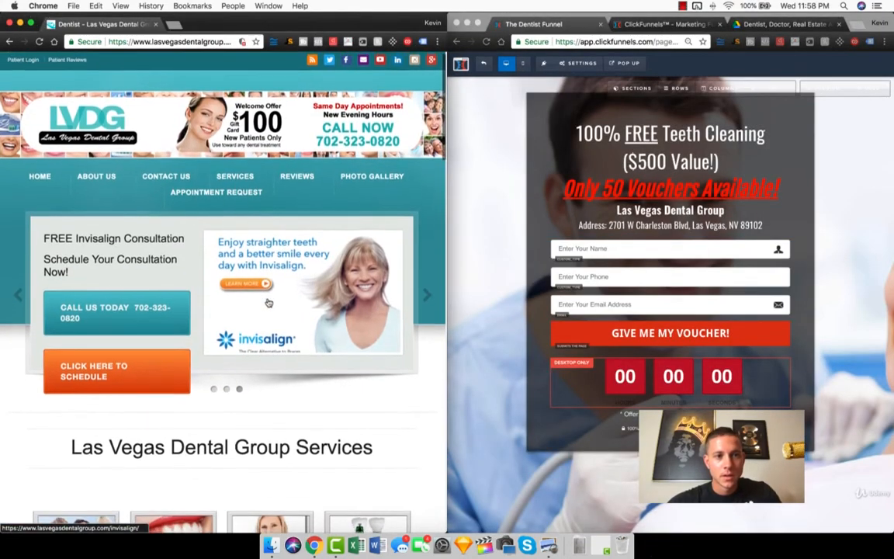
scroll(267, 303, "down", 1)
scroll(268, 303, "up", 1)
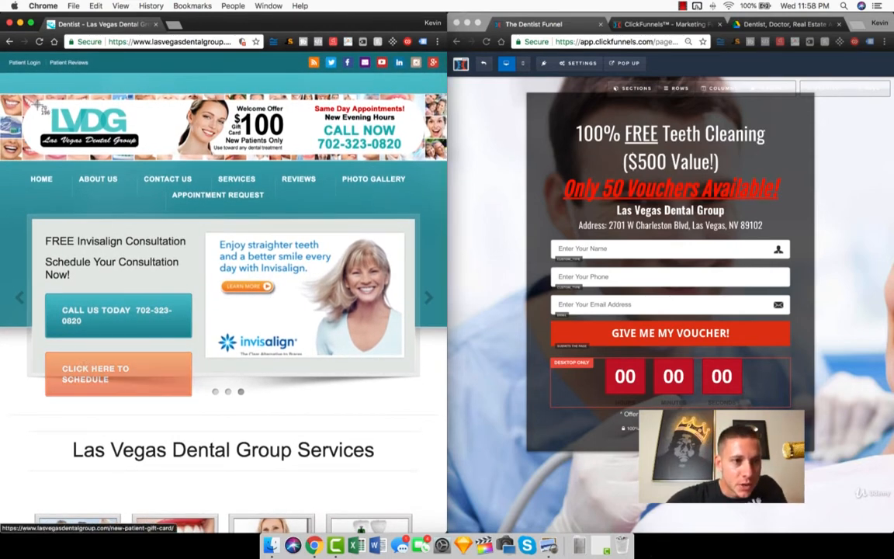
left_click_drag(37, 102, 142, 153)
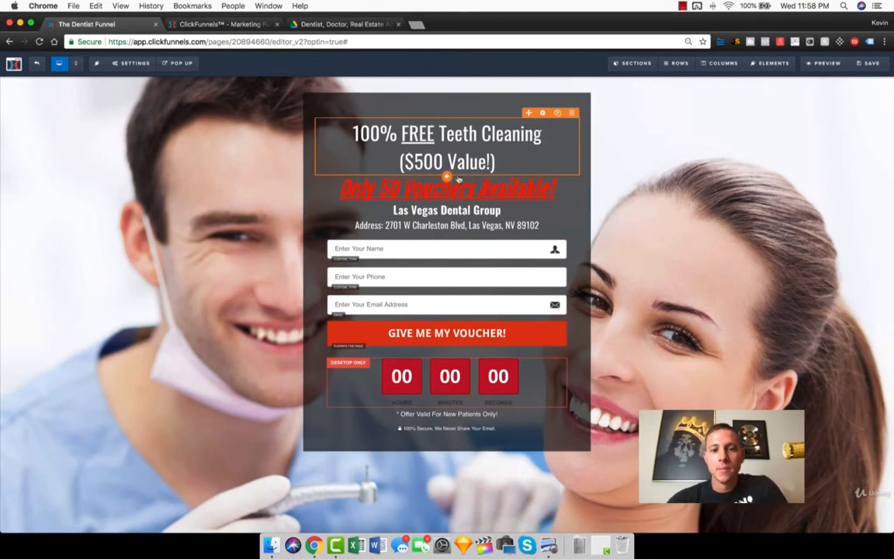
Step: Add an image element between the practice name and the address line, and open the image library for it
left_click(448, 243)
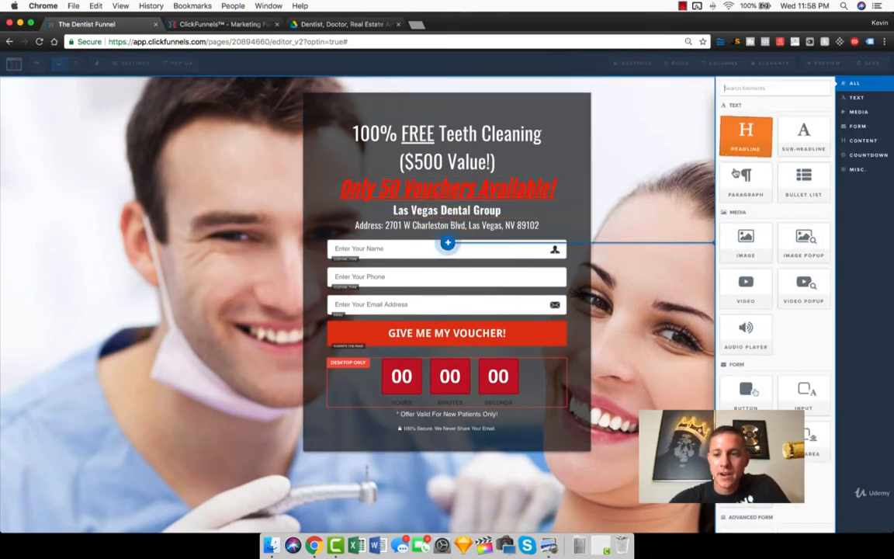
left_click(745, 242)
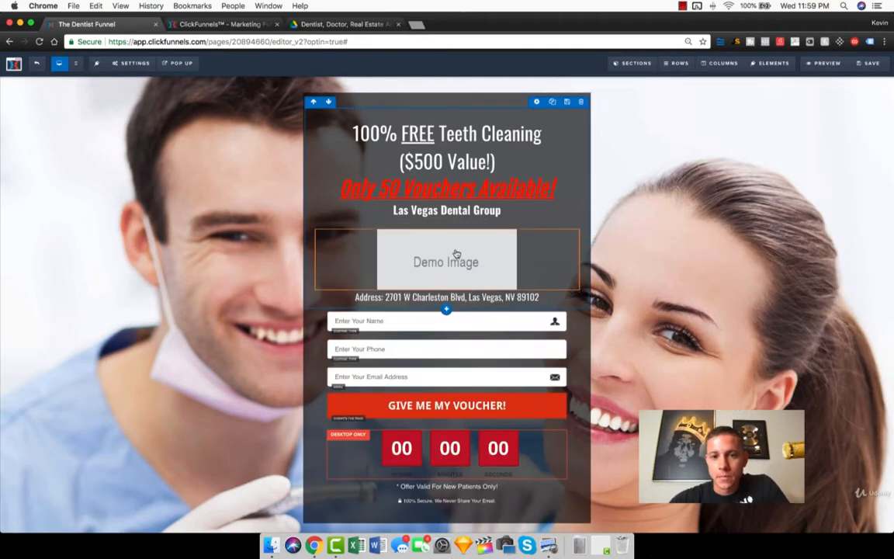
left_click(456, 254)
left_click(790, 137)
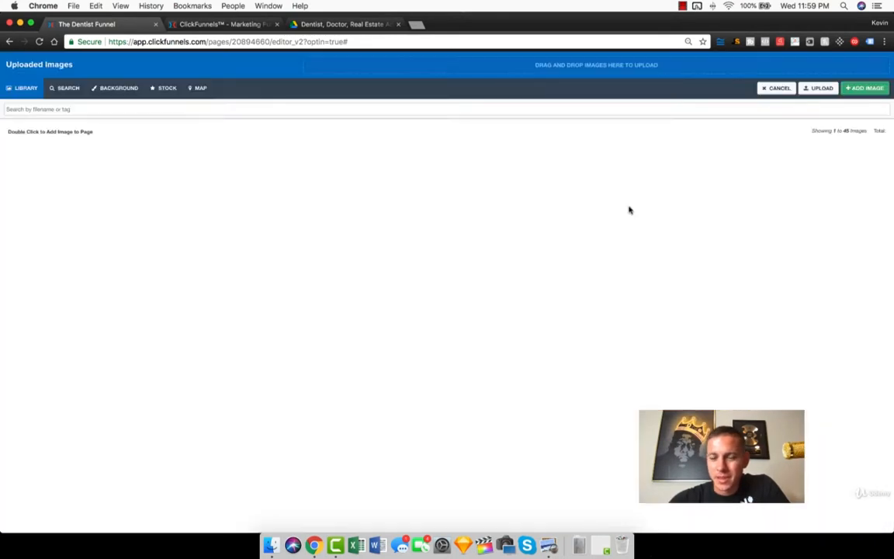
Step: Upload the LVDG logo screenshot from the Desktop and insert it into the image element
left_click(820, 88)
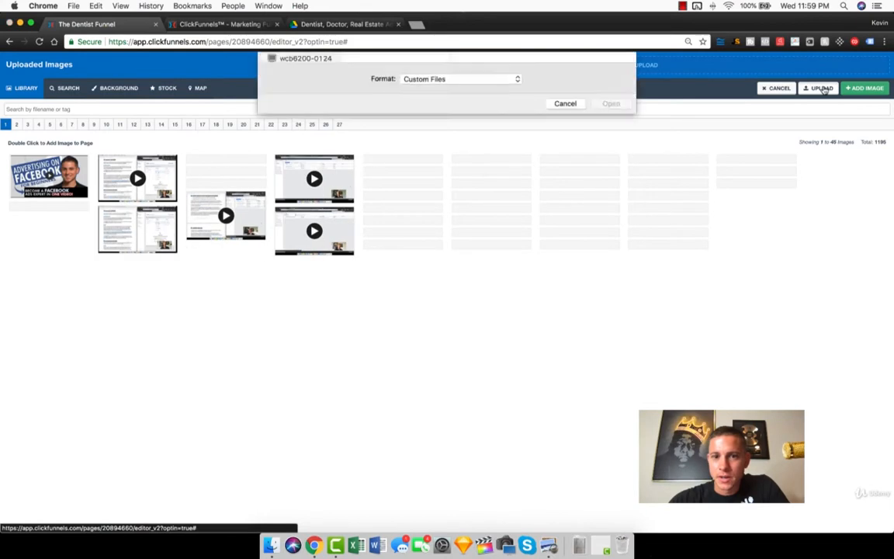
scroll(386, 229, "down", 2)
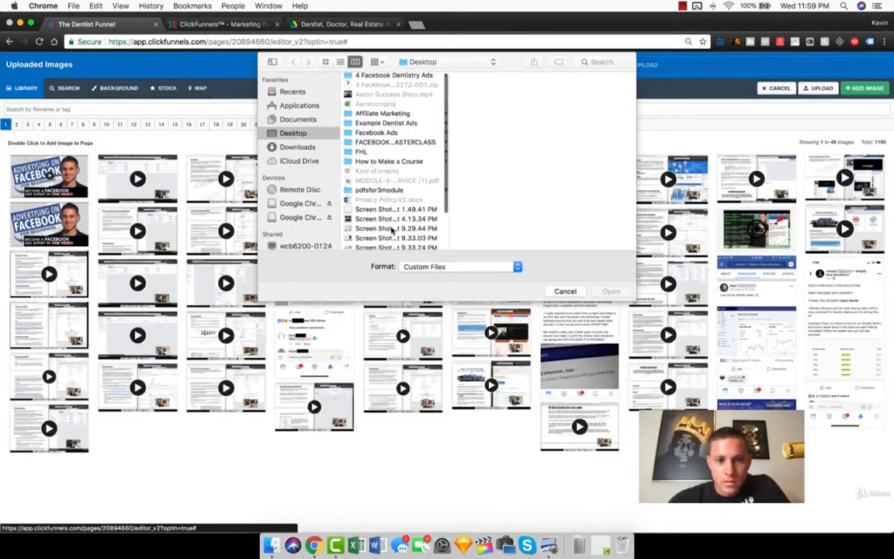
scroll(386, 230, "down", 1)
left_click(403, 232)
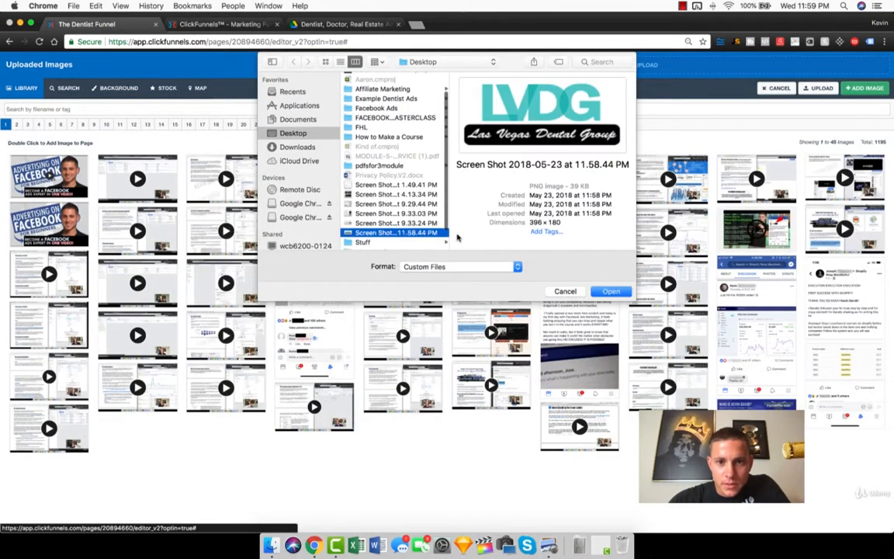
left_click(612, 291)
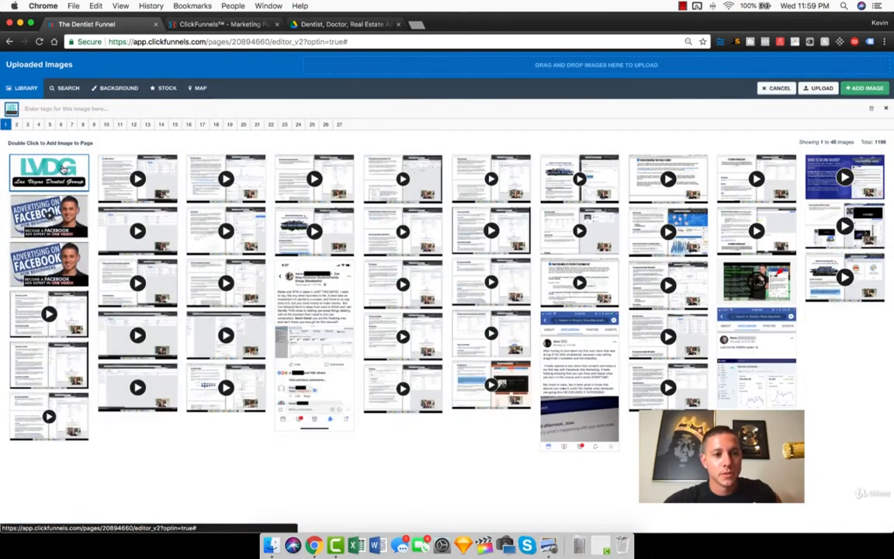
double_click(64, 170)
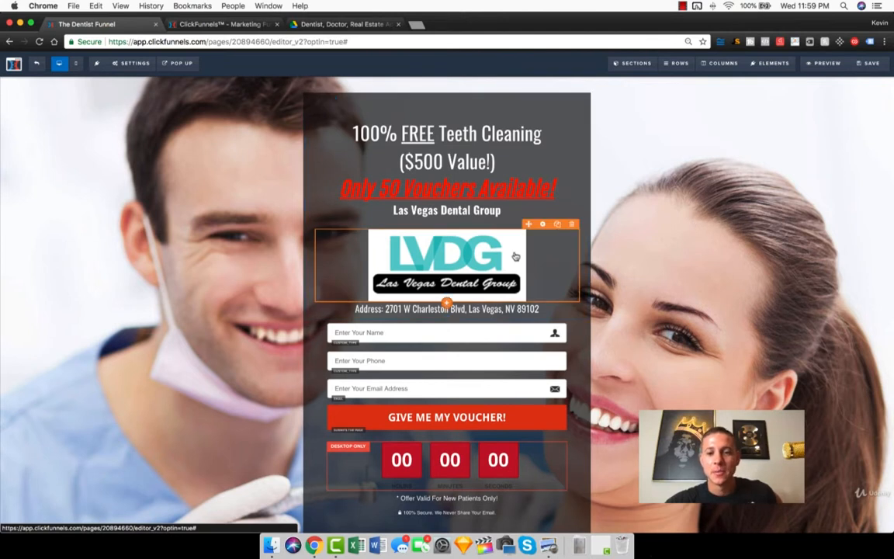
Step: Delete the LVDG logo image from the opt-in box
left_click(572, 223)
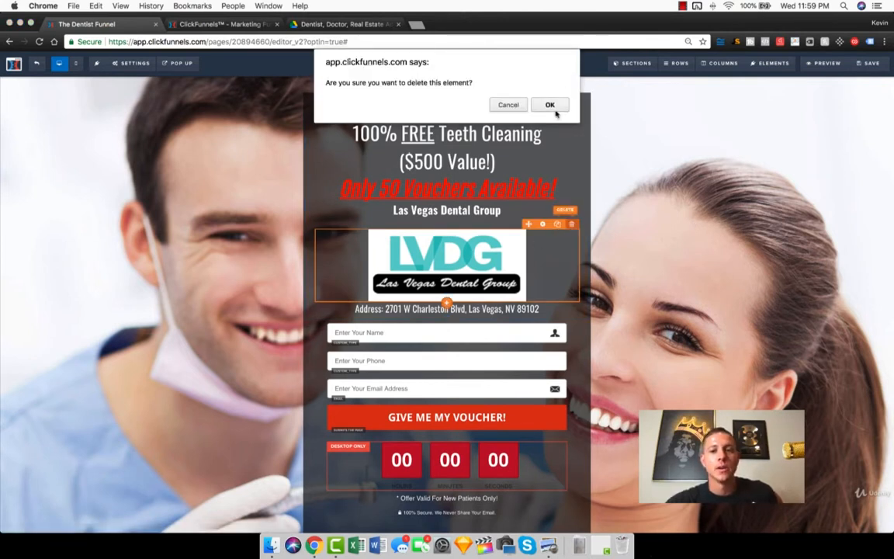
left_click(551, 104)
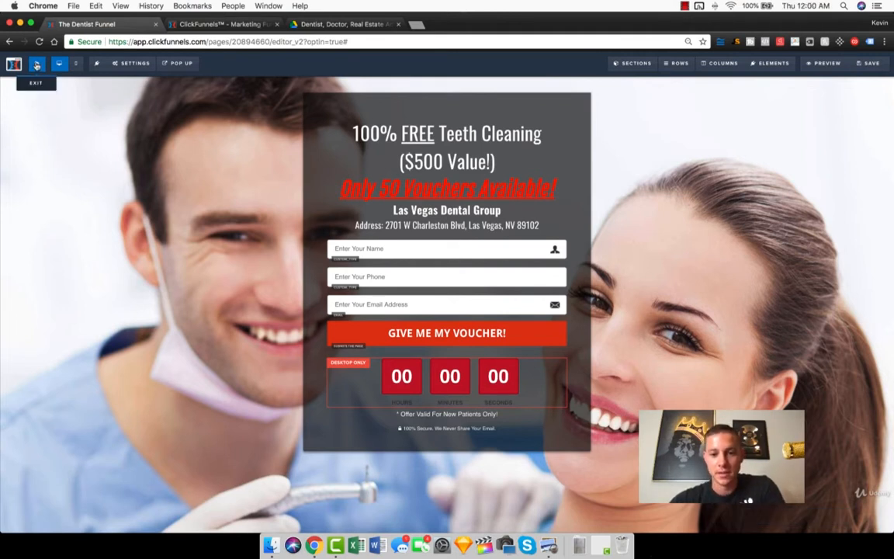
Step: Exit the editor, reopen the New Dentist Registration page for editing and review its tracking code
left_click(36, 65)
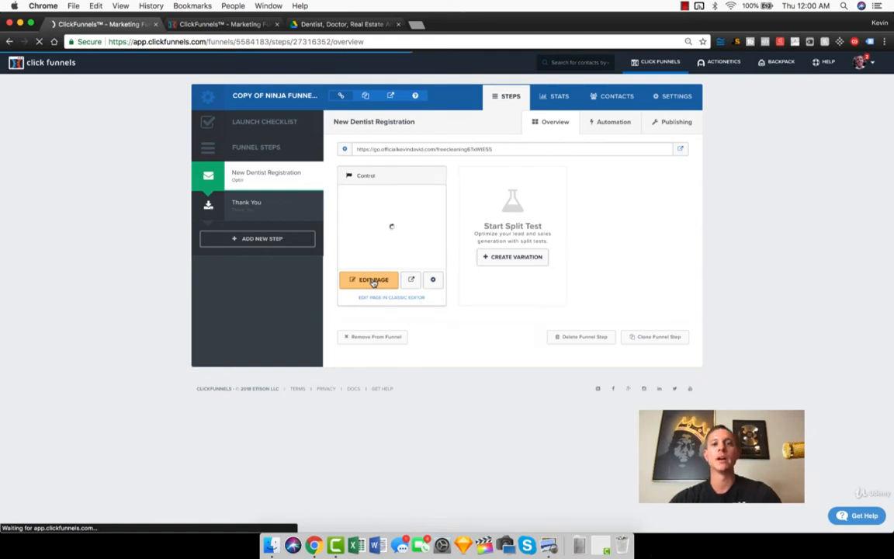
left_click(373, 281)
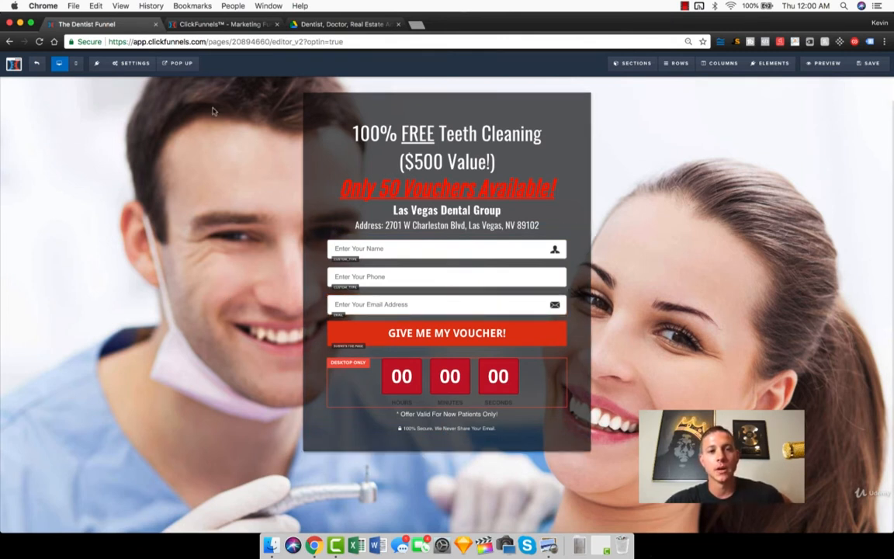
left_click(120, 63)
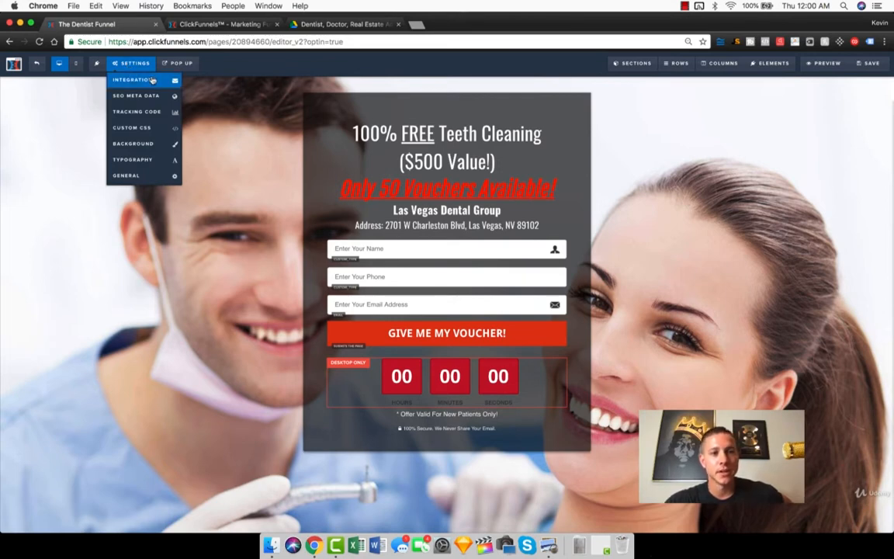
left_click(130, 113)
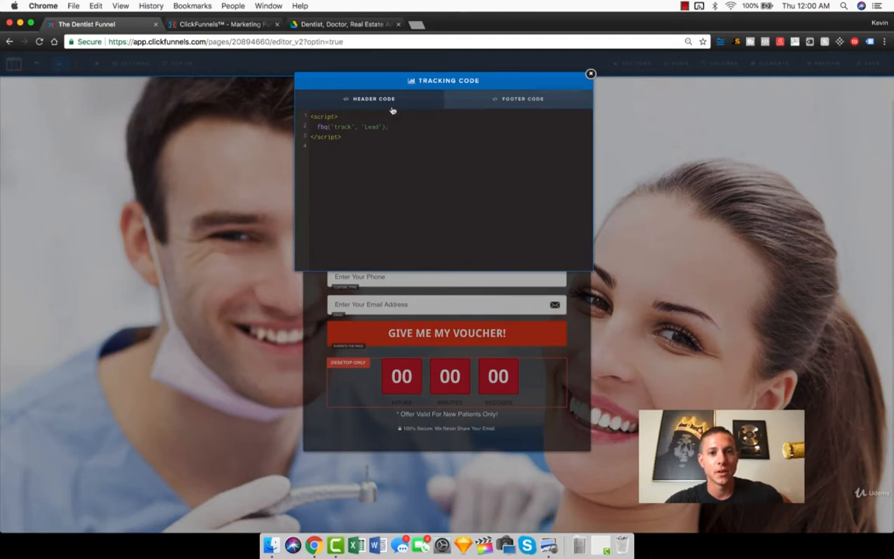
left_click(591, 73)
Step: Correct "Get you" to "Get your" in the description of the page's SEO meta data
mouse_move(142, 71)
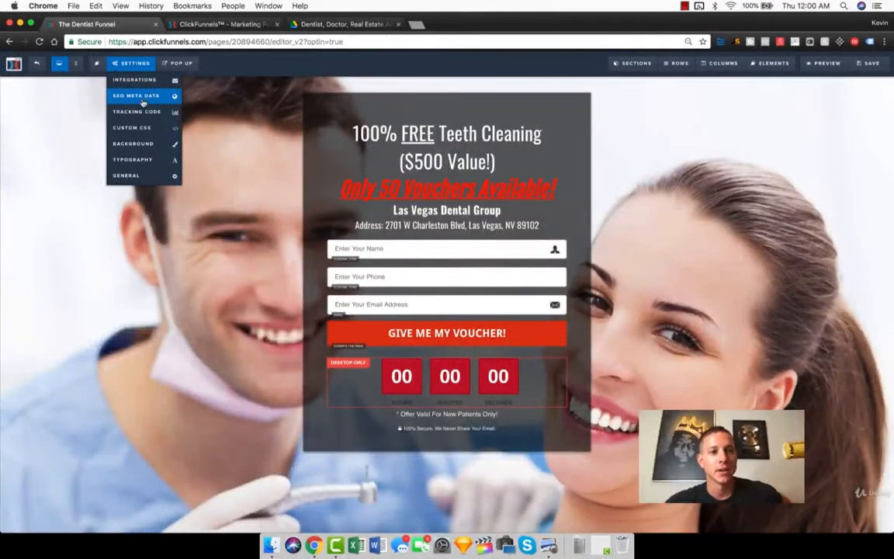
left_click(143, 96)
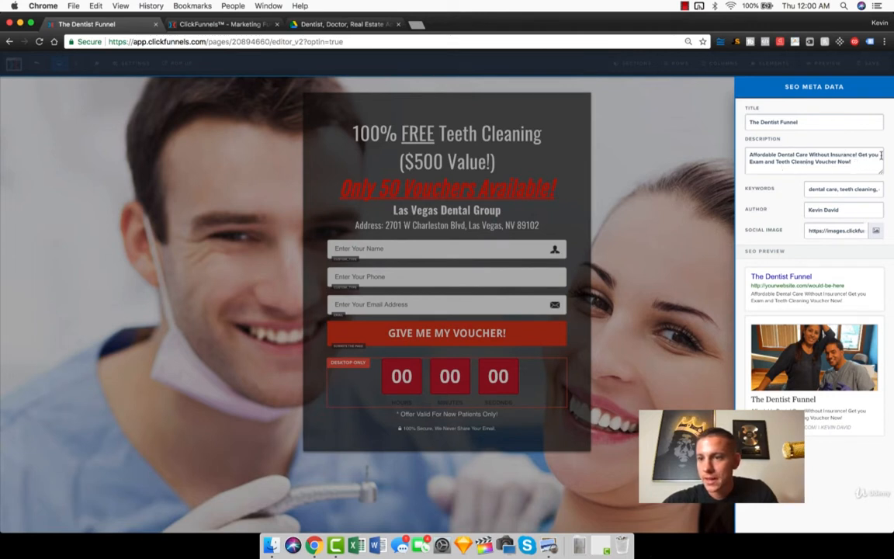
type("r")
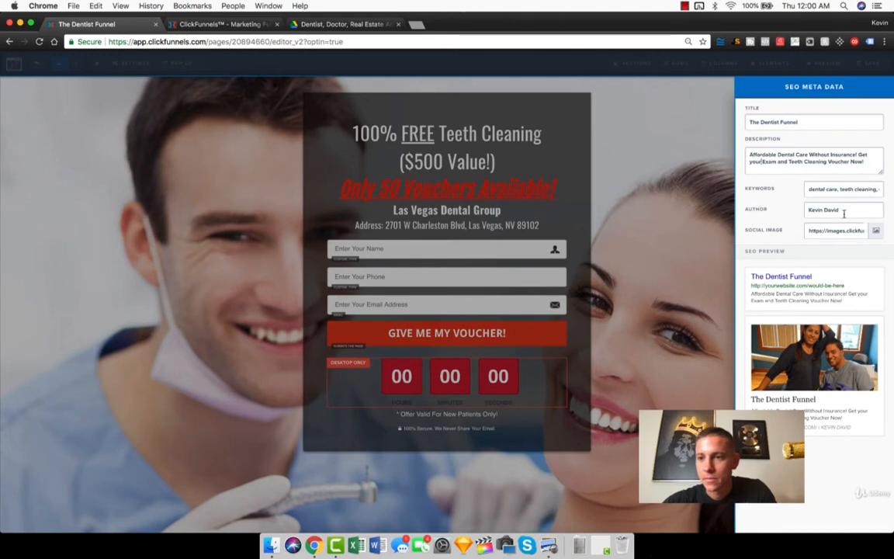
Step: Review the keywords, author and preview in the page's SEO meta data, and close its settings
left_click_drag(824, 190, 893, 194)
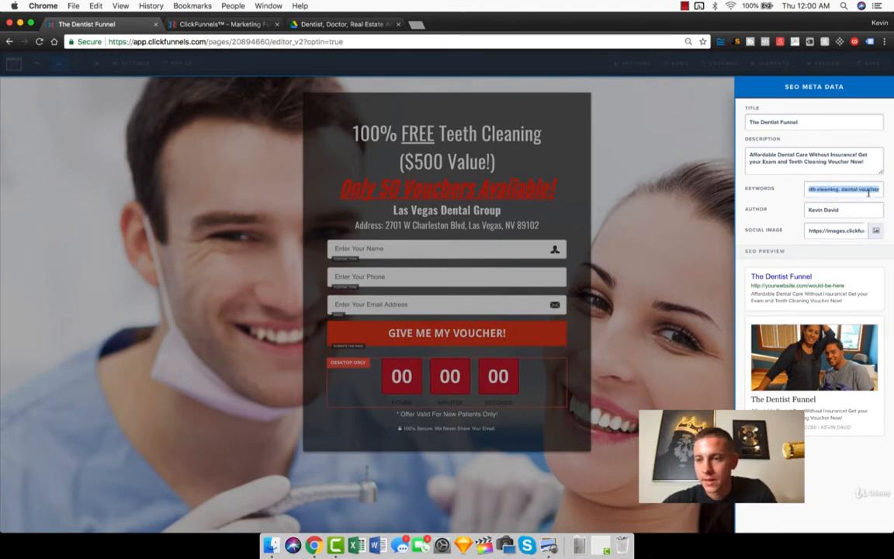
left_click(853, 210)
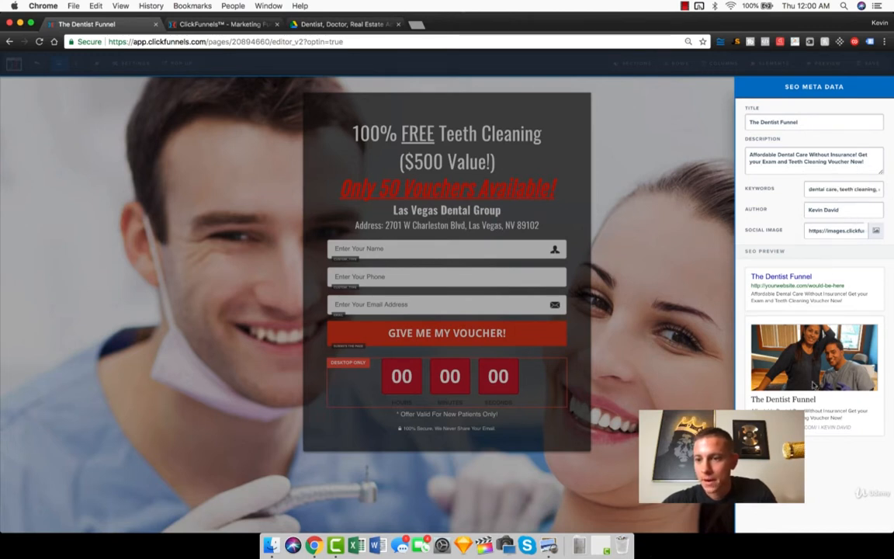
left_click(637, 216)
mouse_move(130, 63)
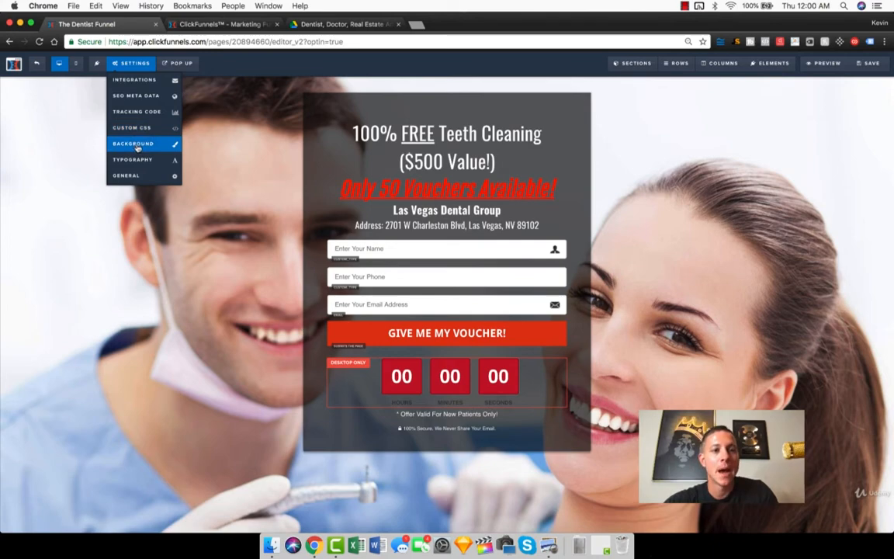
Step: Switch to the Las Vegas Dental Group website, look through its homepage and briefly play the patient review video
left_click_drag(439, 26, 892, 116)
double_click(343, 19)
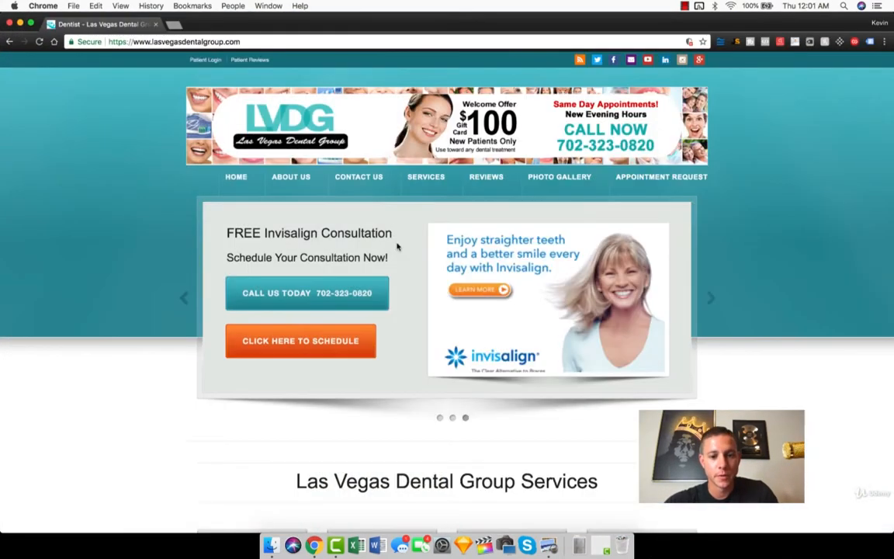
scroll(397, 245, "down", 10)
scroll(397, 247, "down", 15)
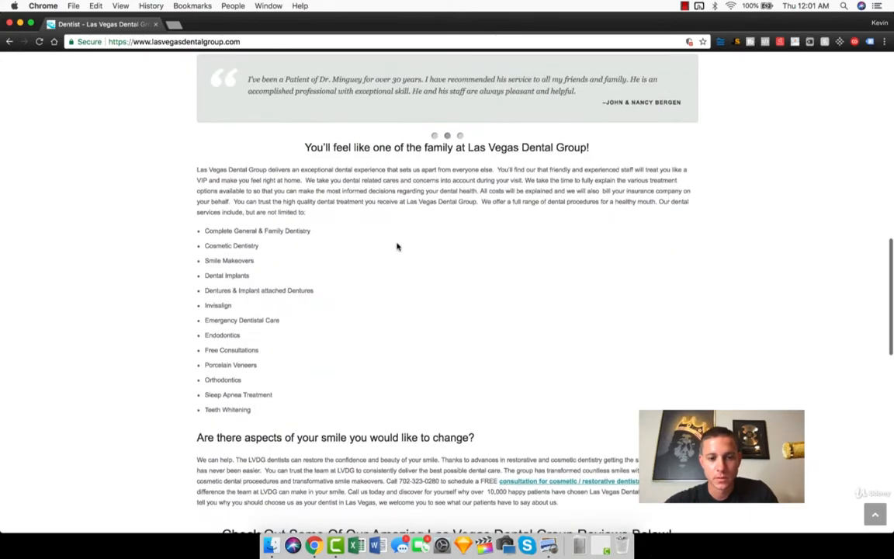
scroll(397, 247, "down", 5)
scroll(398, 246, "up", 10)
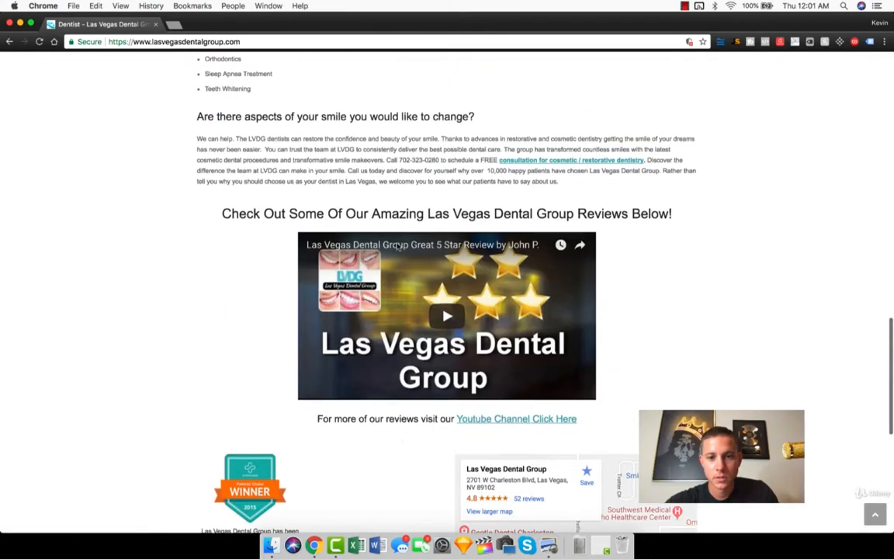
left_click(438, 324)
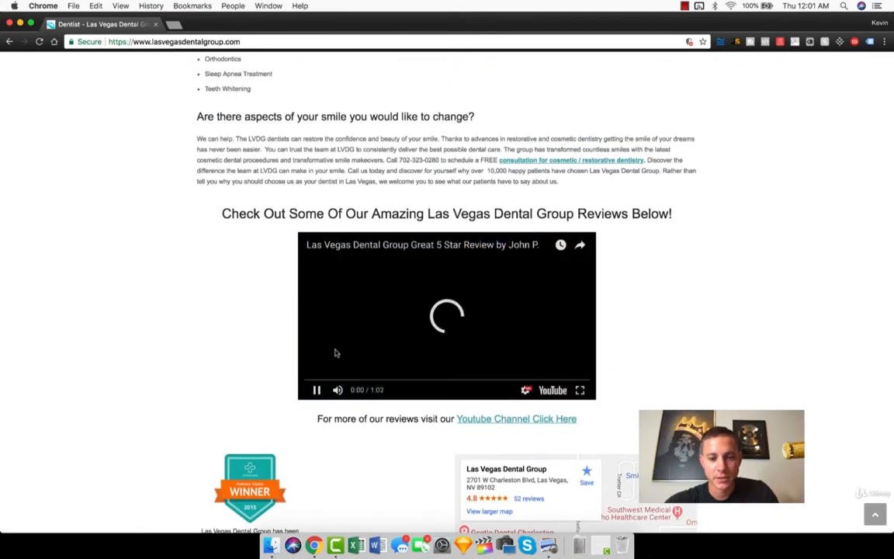
left_click(316, 389)
Step: Open the Las Vegas Dental Group Facebook page from the website's footer
scroll(217, 346, "down", 1)
scroll(217, 346, "down", 5)
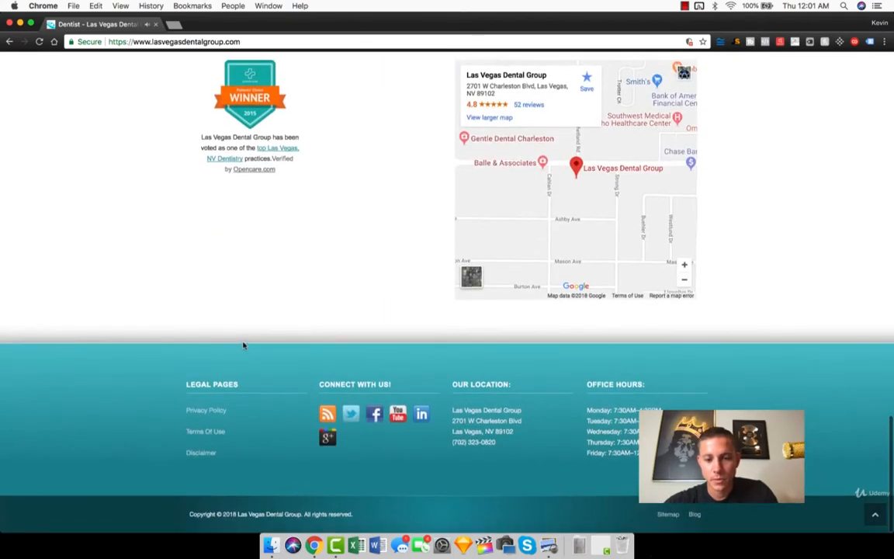
scroll(284, 342, "up", 20)
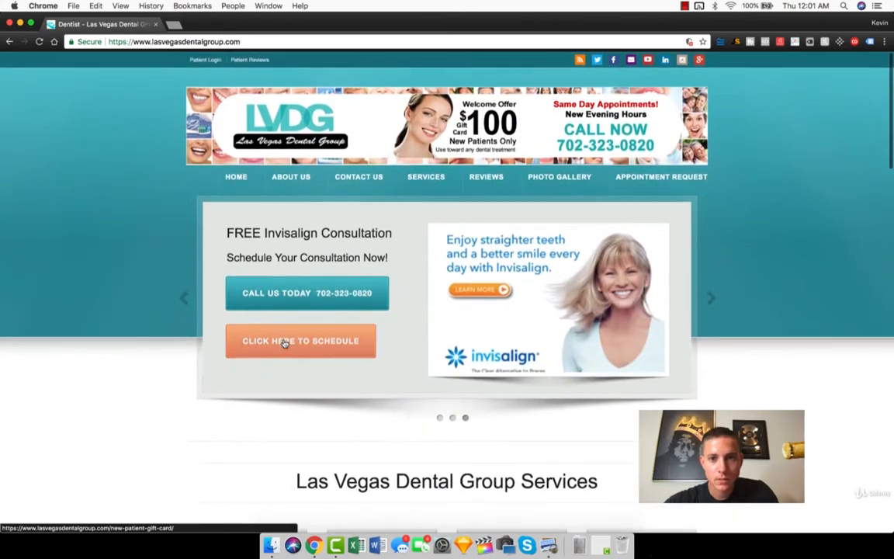
scroll(284, 343, "down", 20)
left_click(376, 415)
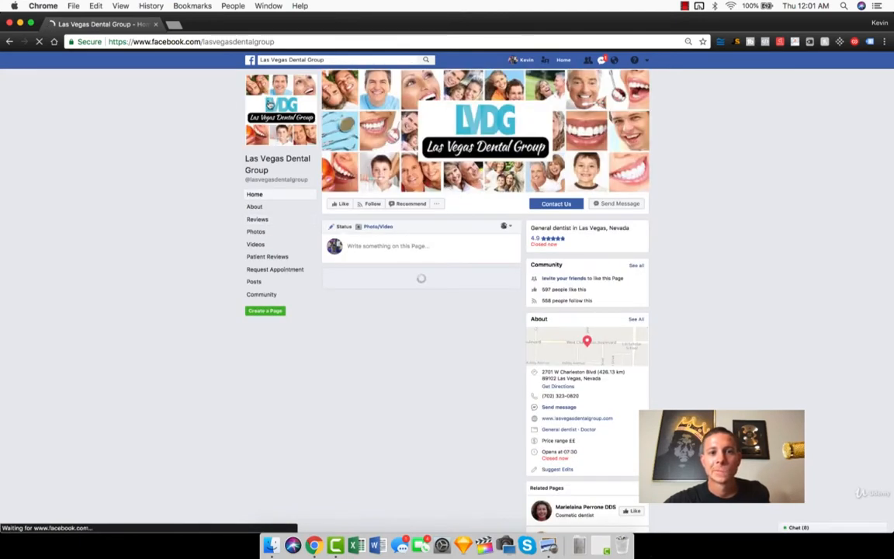
Step: View the Facebook page's profile pictures and return to its main page
left_click(270, 103)
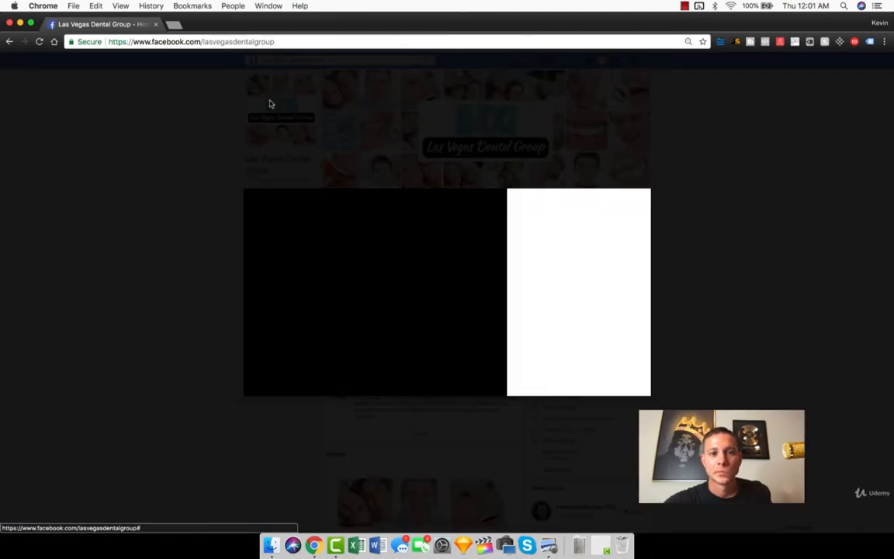
left_click(492, 295)
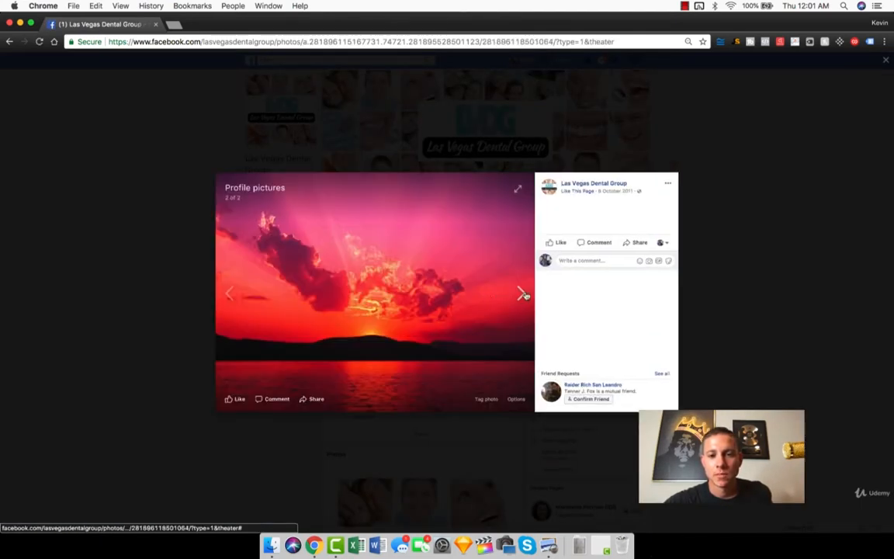
left_click(523, 294)
left_click(419, 154)
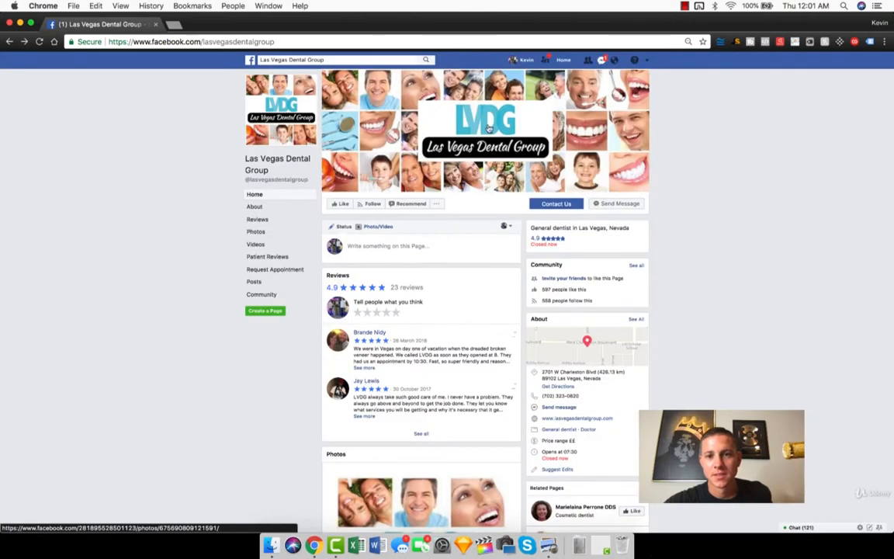
Step: Browse the Facebook page's cover photos and save the wide one with the LVDG logo to the Desktop
left_click(501, 126)
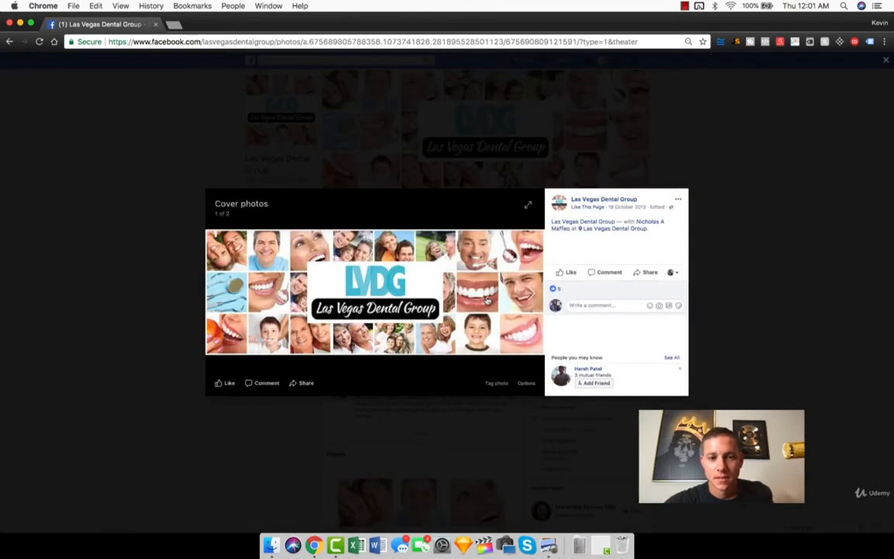
left_click(529, 293)
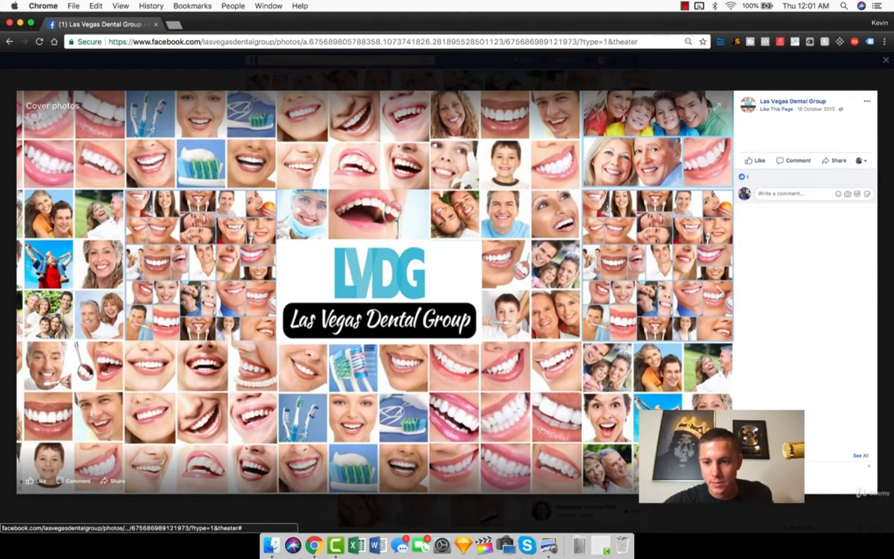
left_click(500, 367)
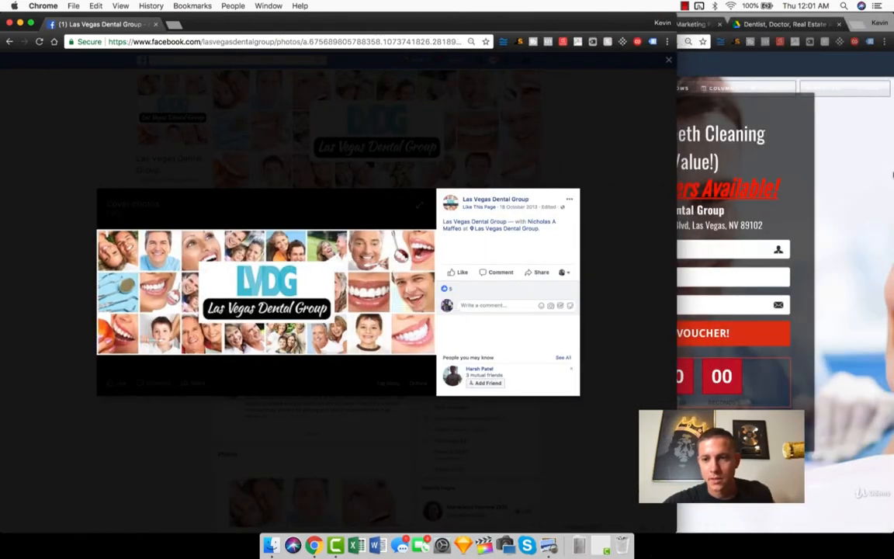
left_click(838, 201)
key("super+m")
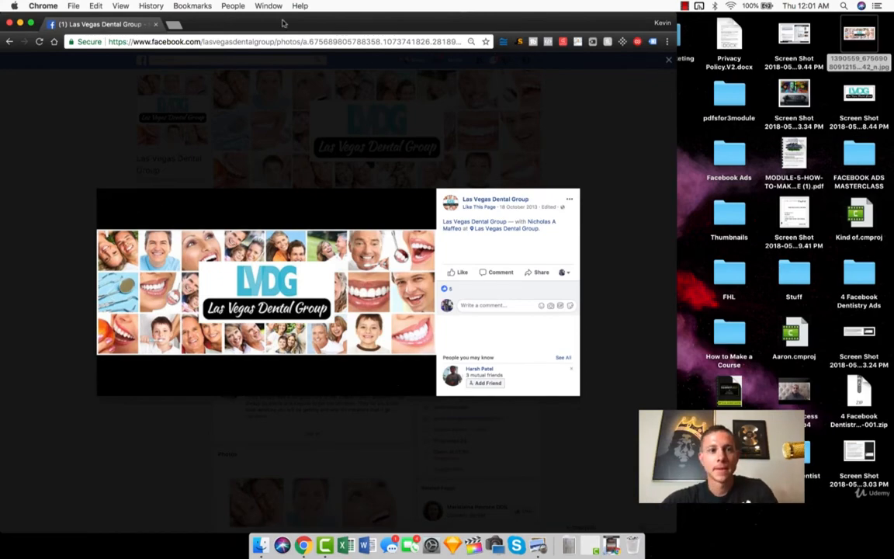
key("super+m")
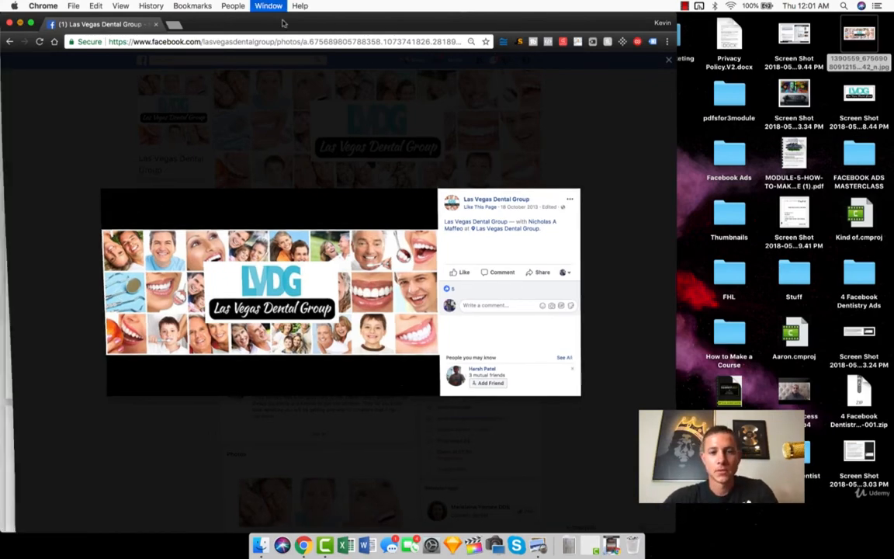
Step: Restore the Dentist Funnel editor window to full size, and check the page's custom CSS
left_click(579, 545)
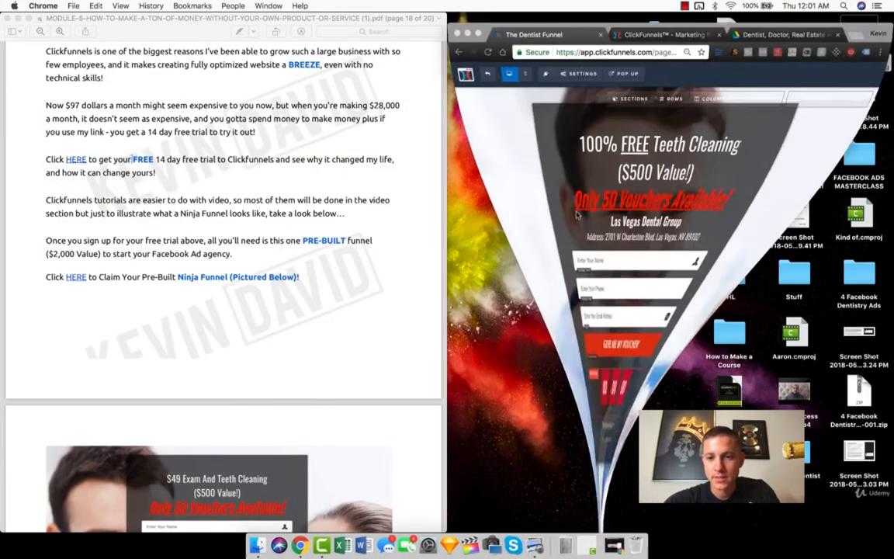
double_click(863, 20)
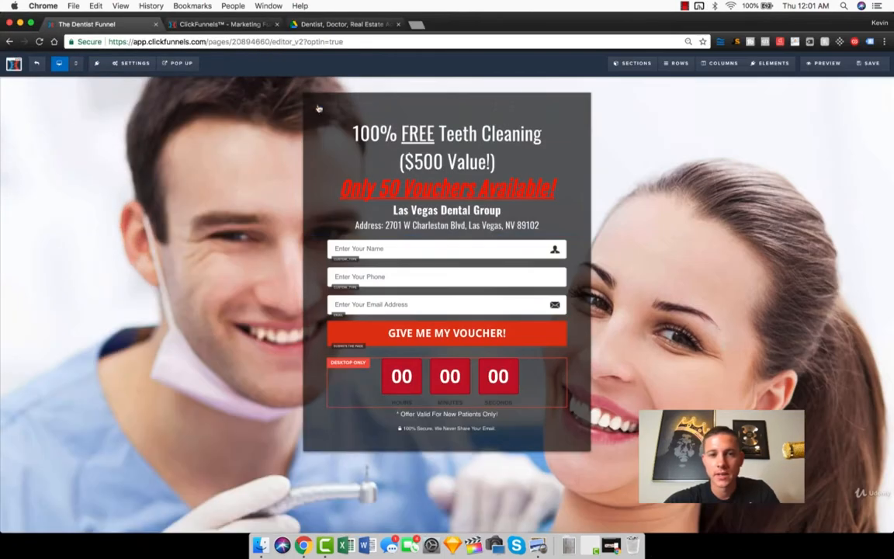
left_click(124, 63)
left_click(136, 127)
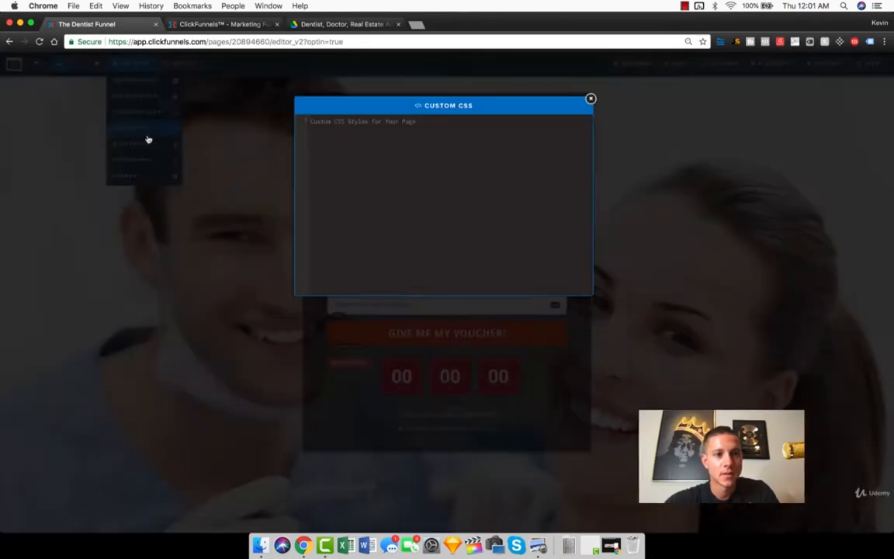
left_click(589, 97)
Step: Open the page's background settings and start an image upload for the background image
left_click(124, 63)
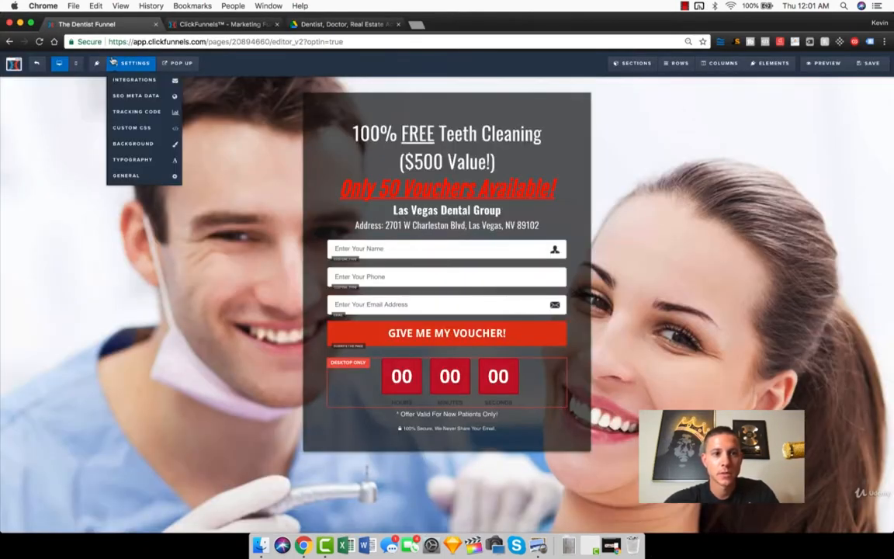
left_click(145, 142)
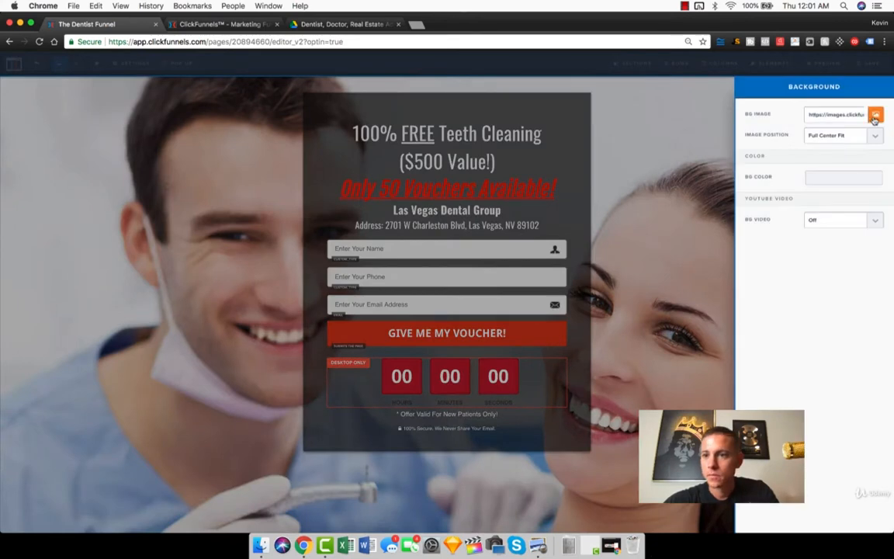
left_click(875, 115)
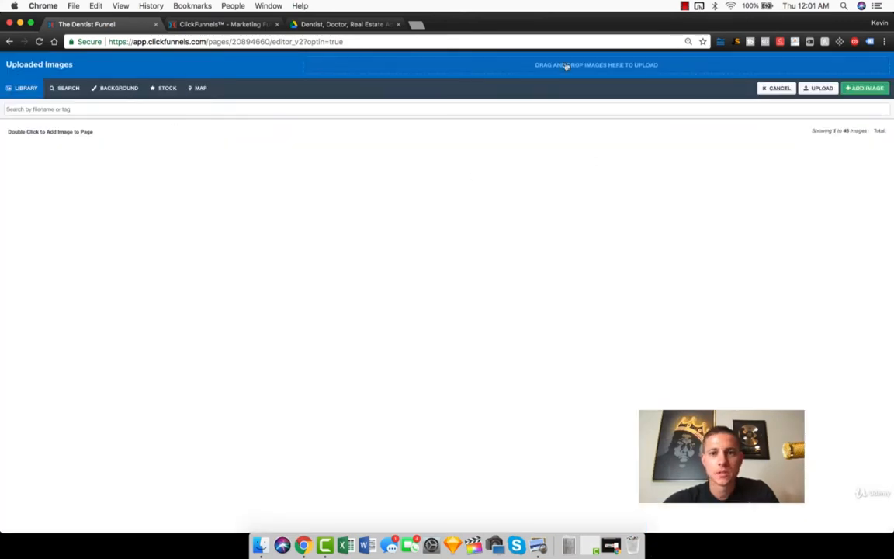
left_click(818, 87)
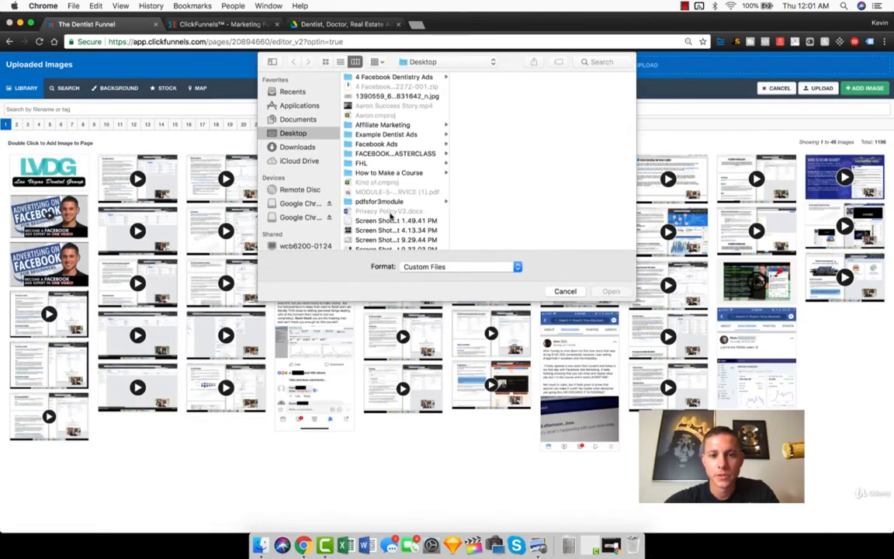
Step: Look through the Desktop screenshots in the file chooser for the saved cover photo
scroll(391, 214, "down", 3)
left_click(374, 207)
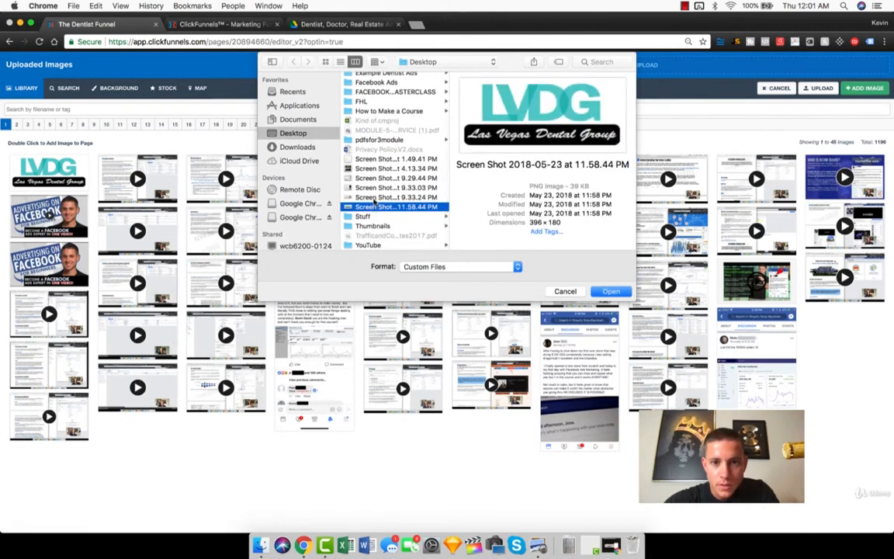
left_click(374, 197)
left_click(370, 169)
key("Down")
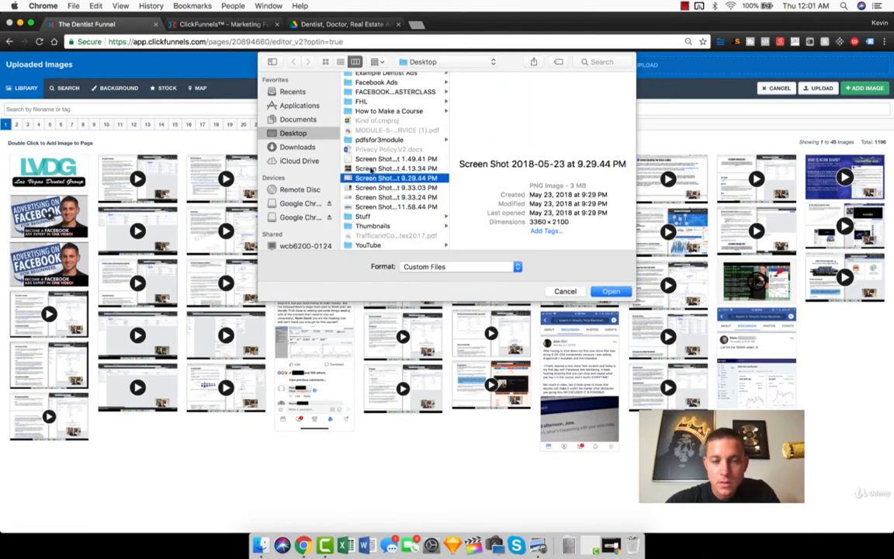
key("Down")
key("Down")
key("Down")
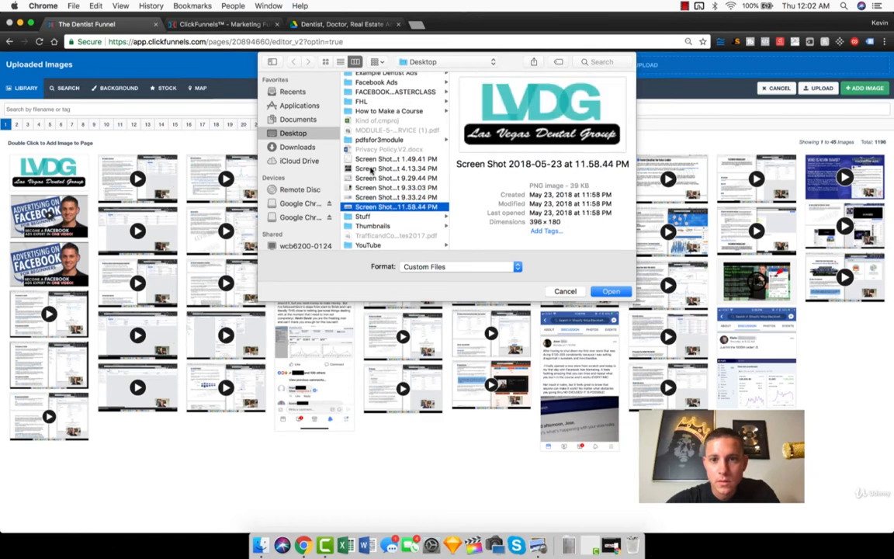
scroll(373, 170, "down", 2)
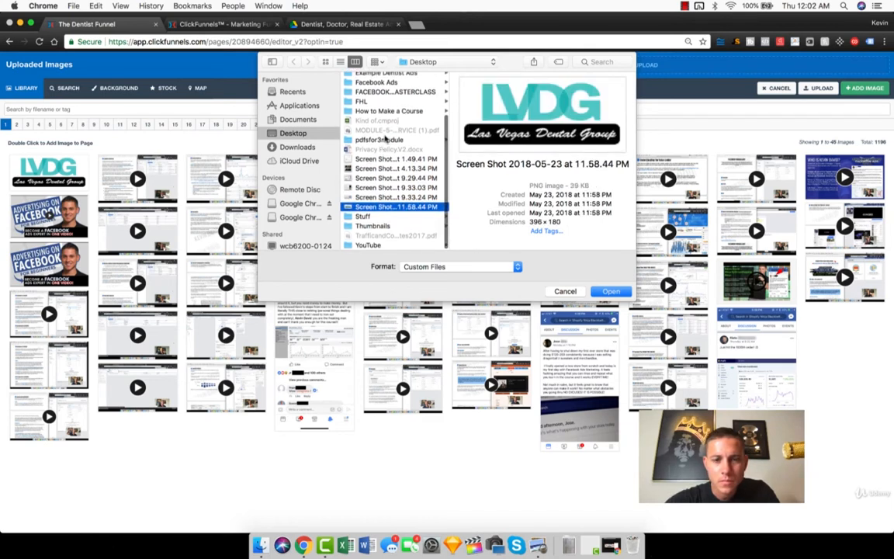
left_click(385, 159)
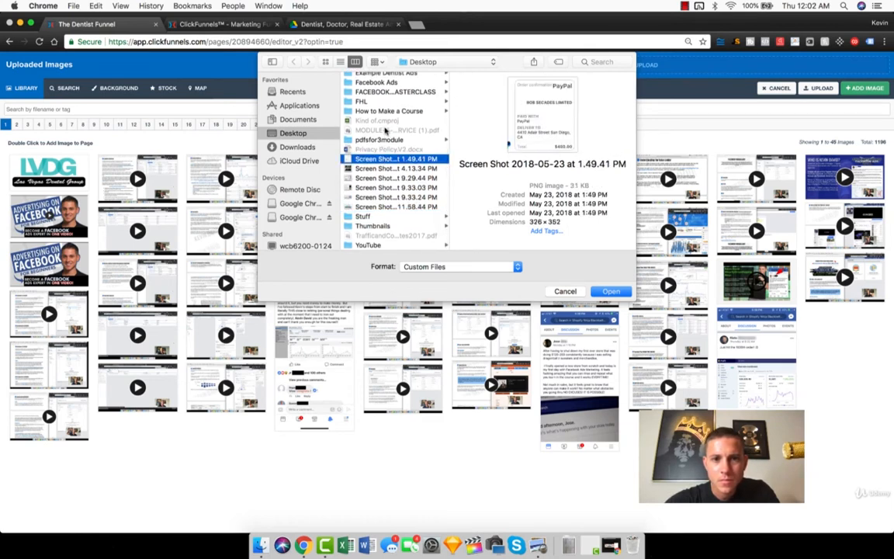
Step: Show All Files in the file chooser and preview the Desktop documents while searching for the cover photo
left_click(428, 268)
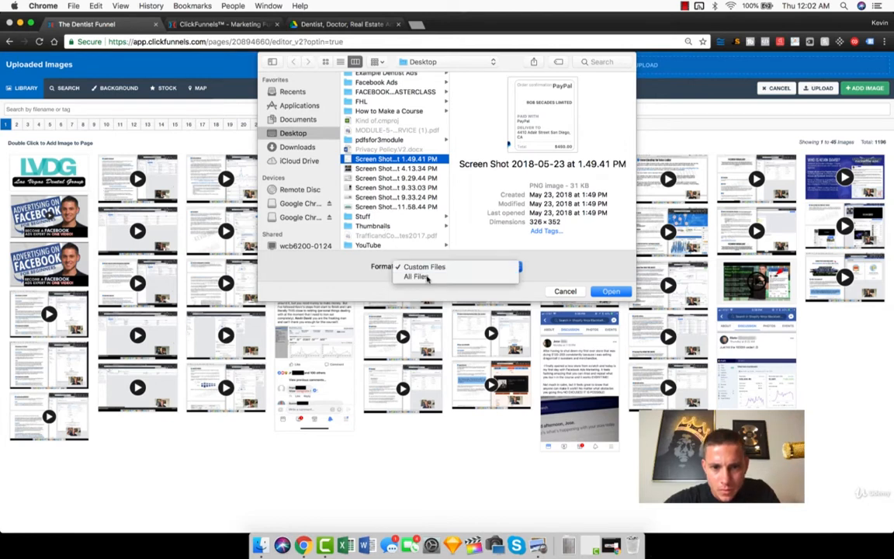
left_click(415, 277)
left_click(388, 235)
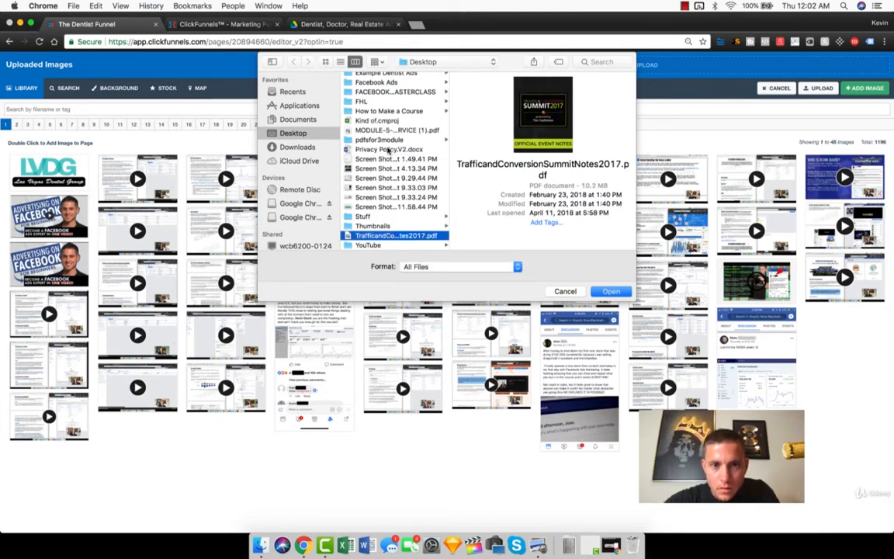
left_click(386, 149)
left_click(382, 130)
scroll(381, 130, "up", 3)
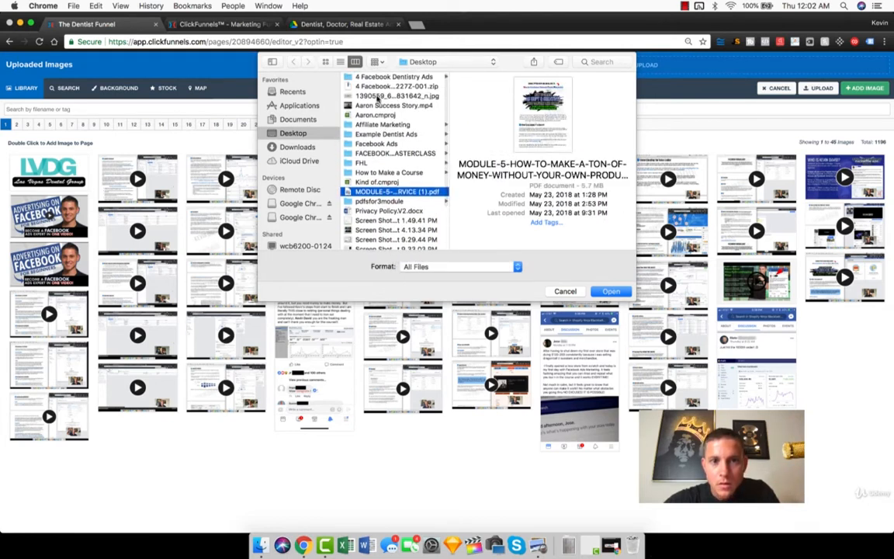
Step: Upload the cover photo 1390559_6...831642_n.jpg from the Desktop and apply it as the page's background image
left_click(376, 96)
double_click(376, 96)
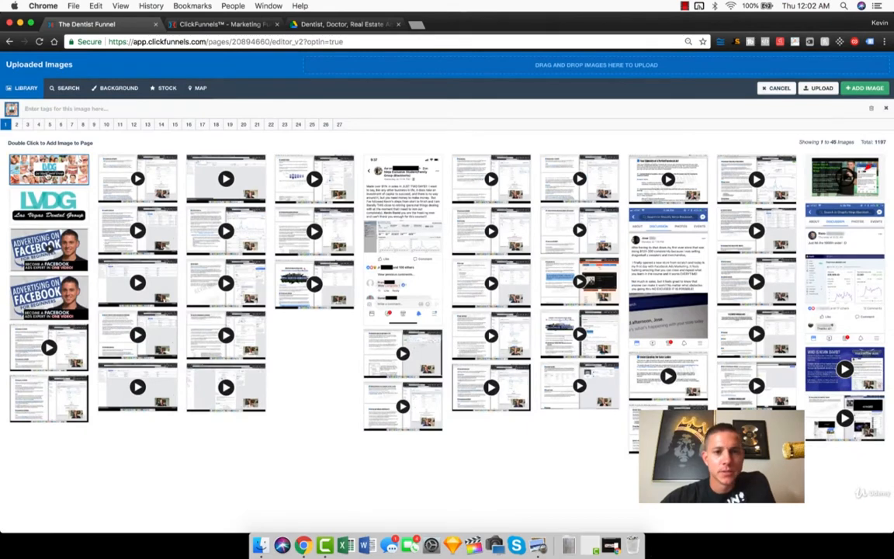
double_click(44, 159)
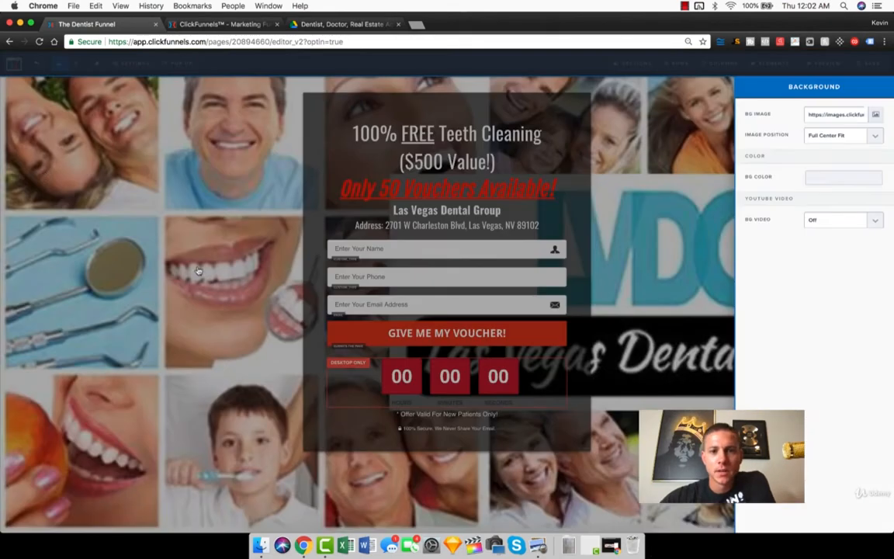
Step: Try the Fill 100% Width, No Repeat and Repeat positions for the page's background image
left_click(217, 299)
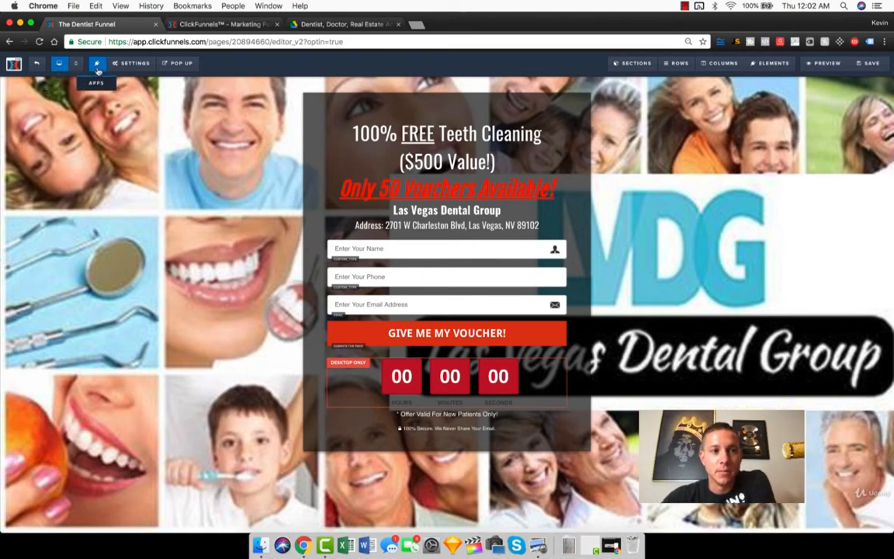
mouse_move(112, 62)
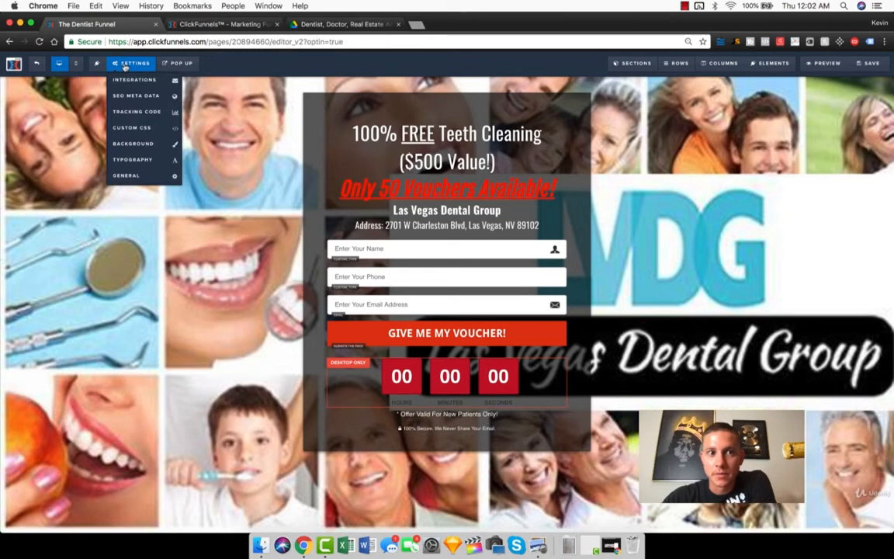
left_click(133, 143)
left_click(848, 135)
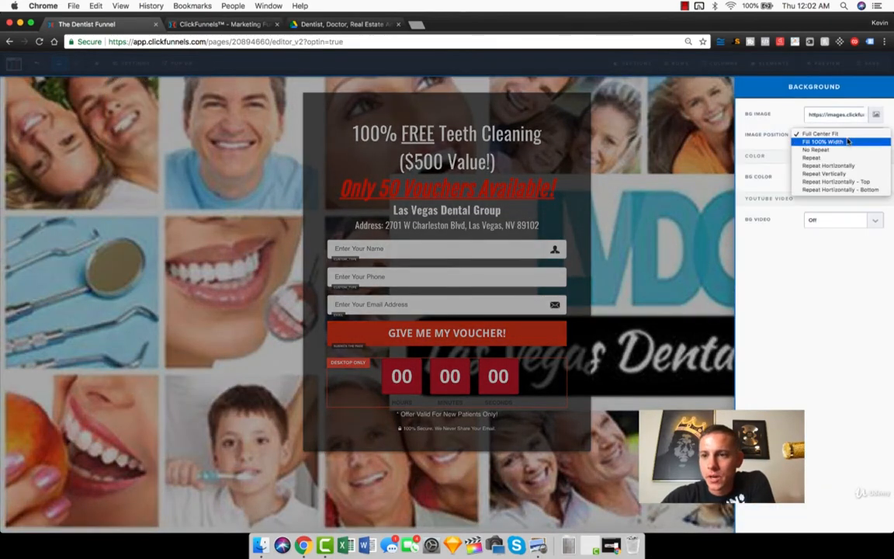
left_click(845, 142)
left_click(838, 135)
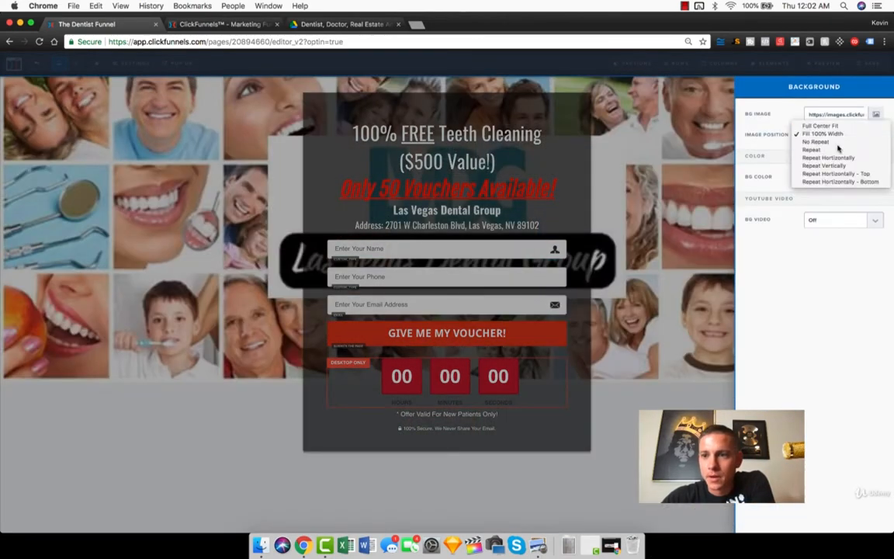
left_click(827, 141)
left_click(829, 139)
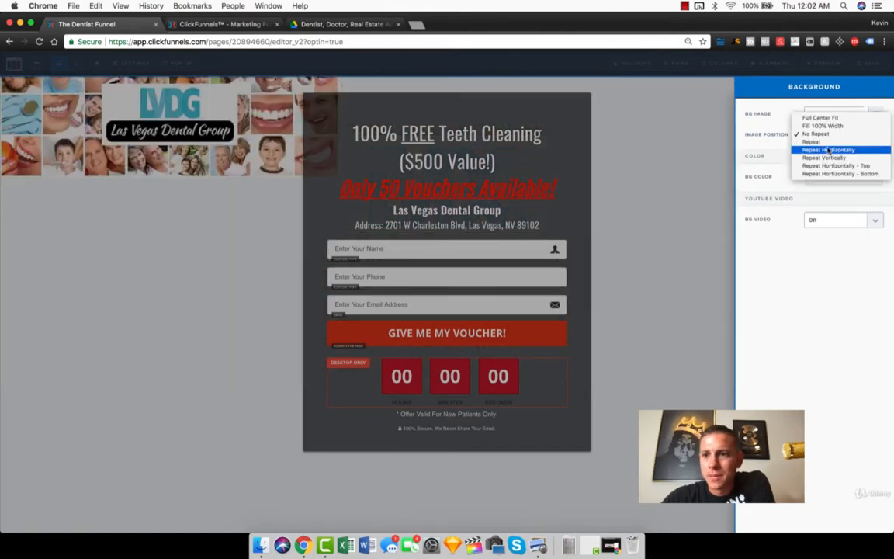
left_click(827, 144)
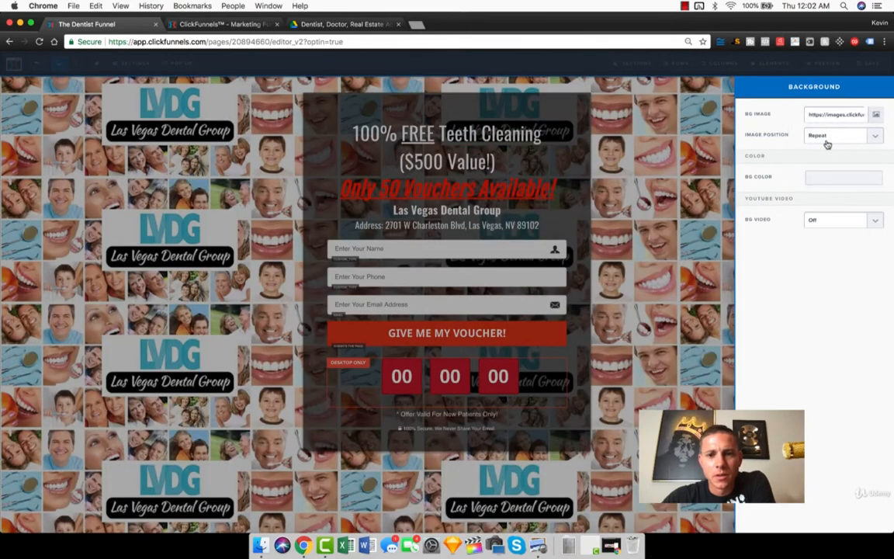
left_click(582, 232)
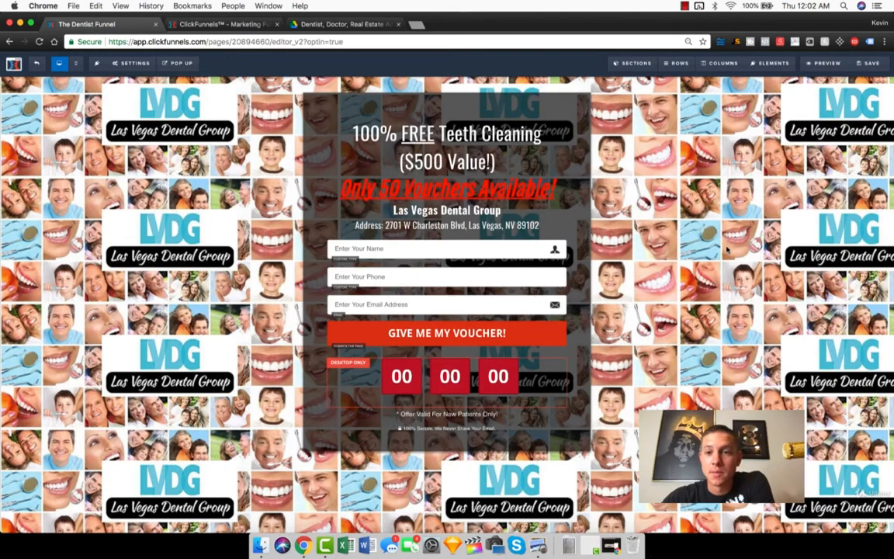
Step: Try Repeat Horizontally and Repeat Vertically for the background image, and return its position to Full Center Fit
left_click(131, 63)
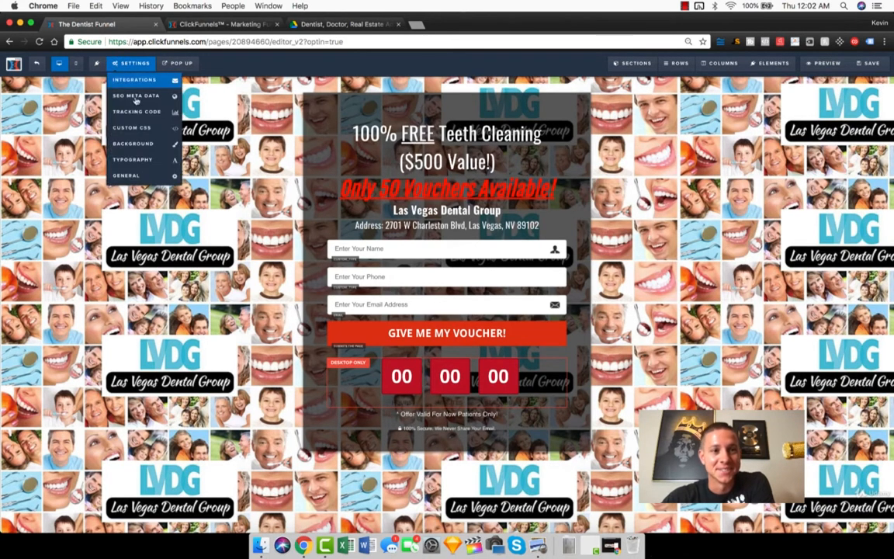
left_click(152, 144)
left_click(838, 134)
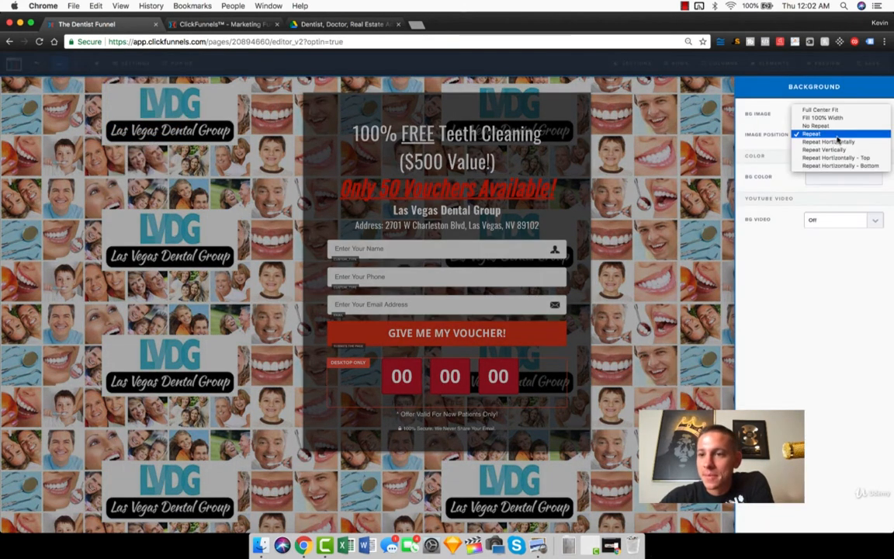
left_click(829, 142)
left_click(836, 136)
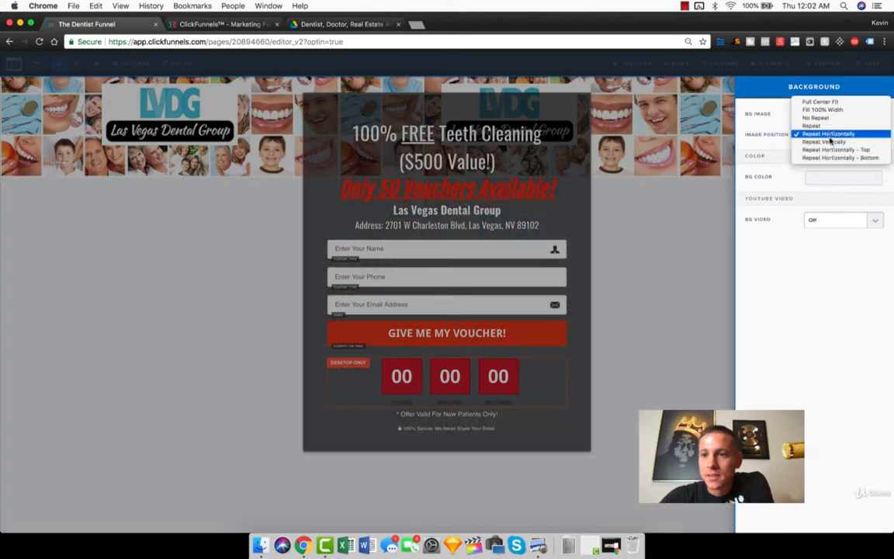
left_click(832, 142)
left_click(833, 137)
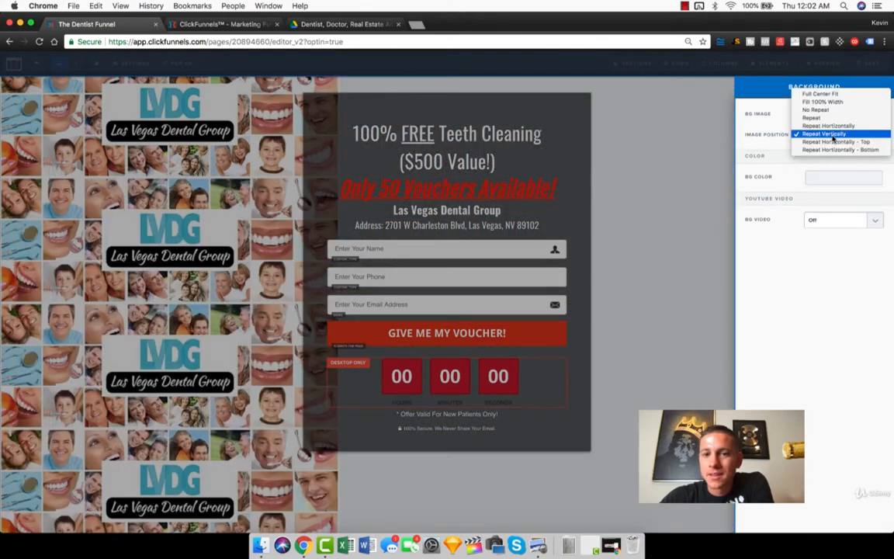
left_click(816, 93)
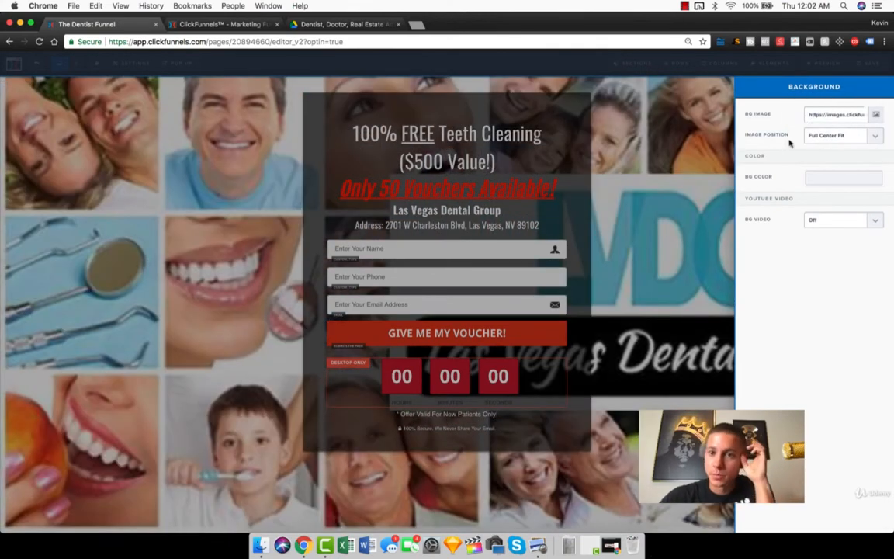
left_click(613, 223)
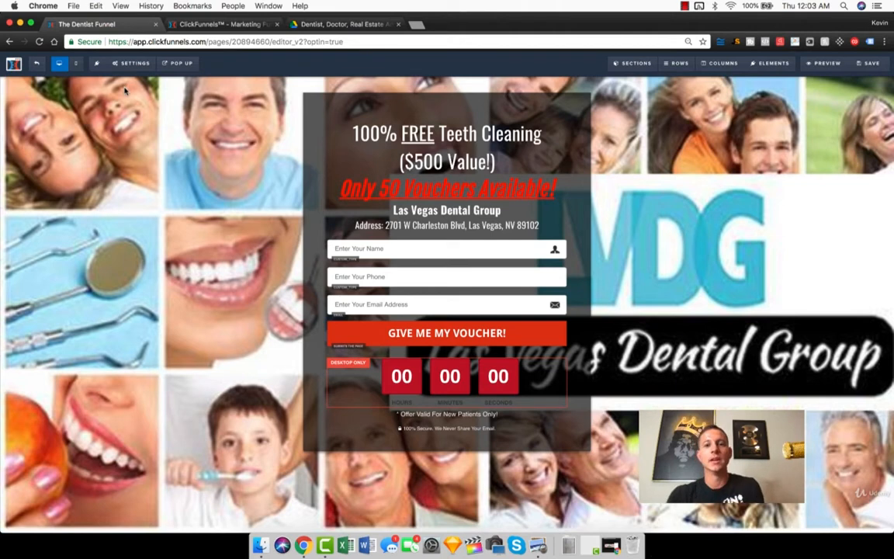
Step: Leave the editor without saving, reopen the New Dentist Registration page and examine the auto-responder services offered in its email integration settings
left_click(14, 67)
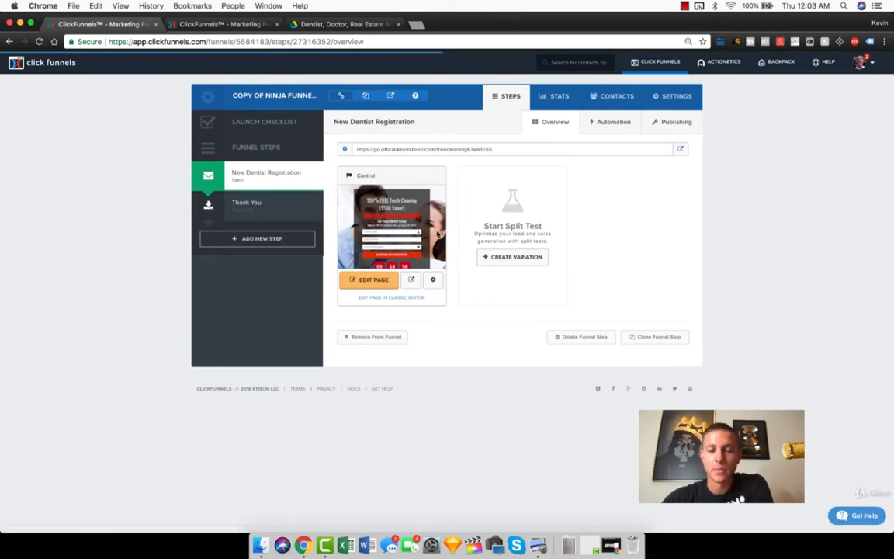
left_click(370, 280)
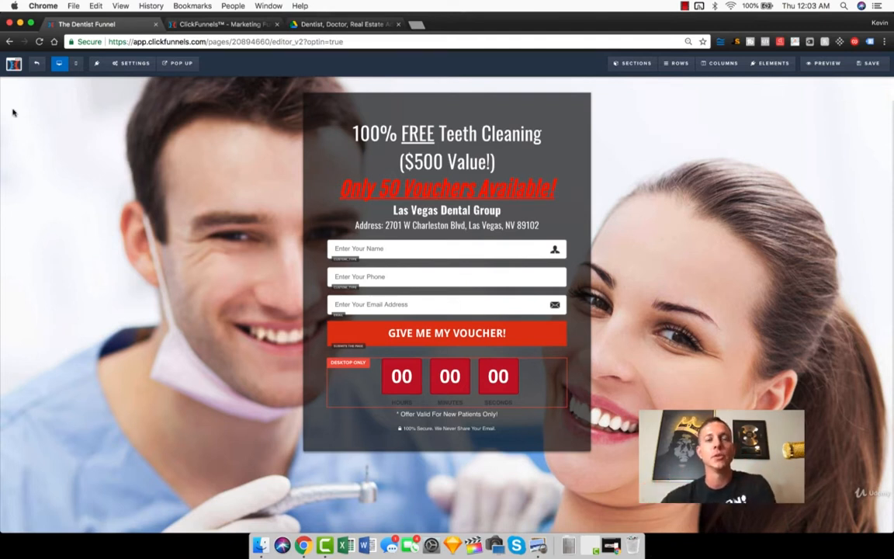
left_click(130, 64)
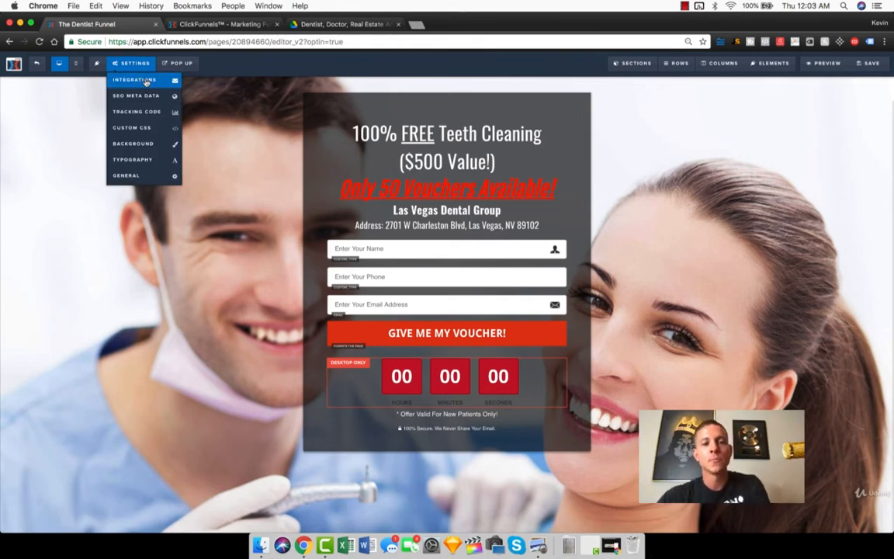
left_click(146, 82)
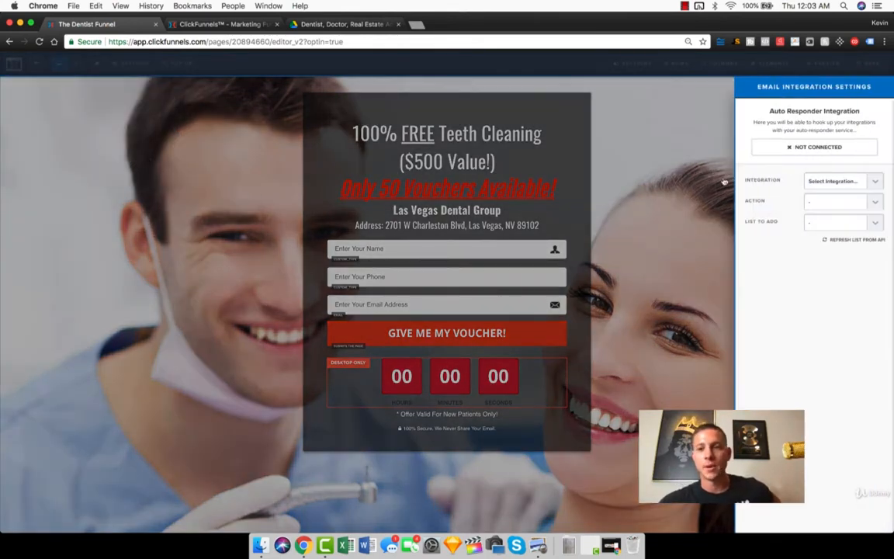
left_click(813, 180)
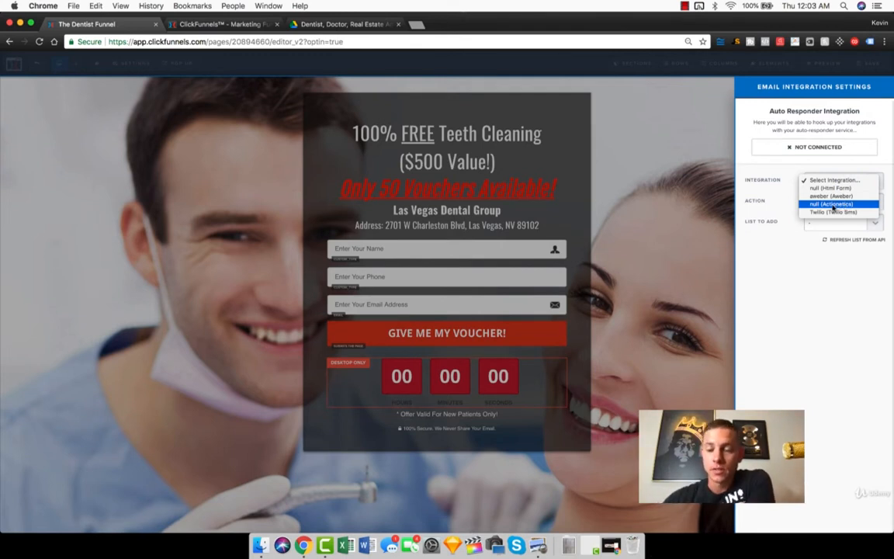
left_click(780, 265)
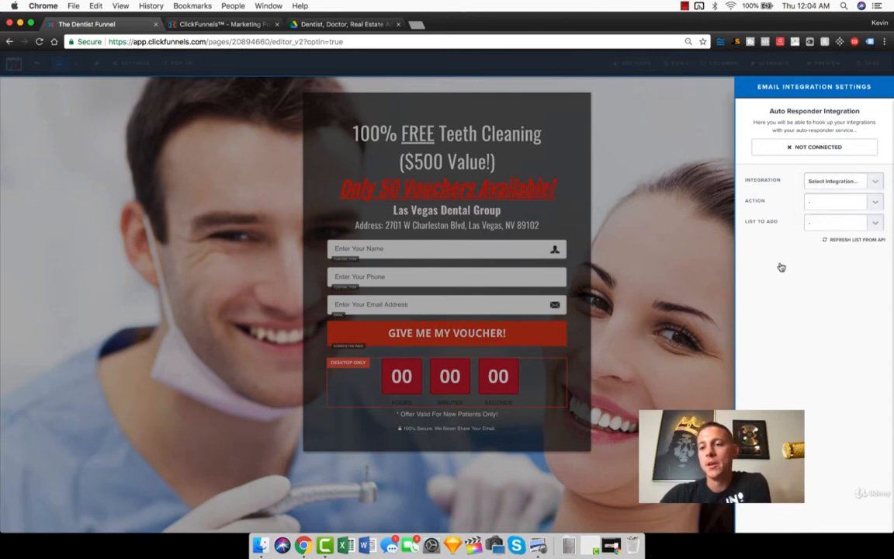
left_click(675, 237)
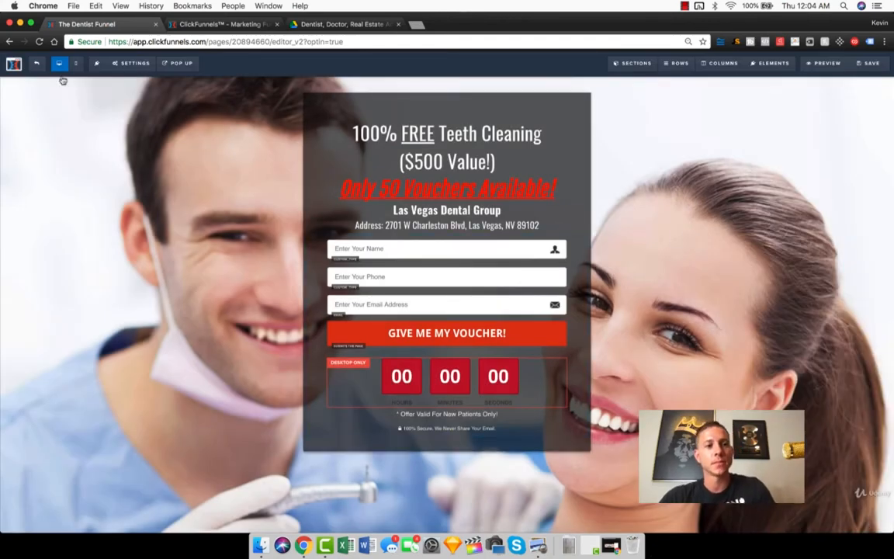
Step: Return to the funnel overview, preview the New Dentist Registration page and enter a first name in its voucher form
left_click(36, 68)
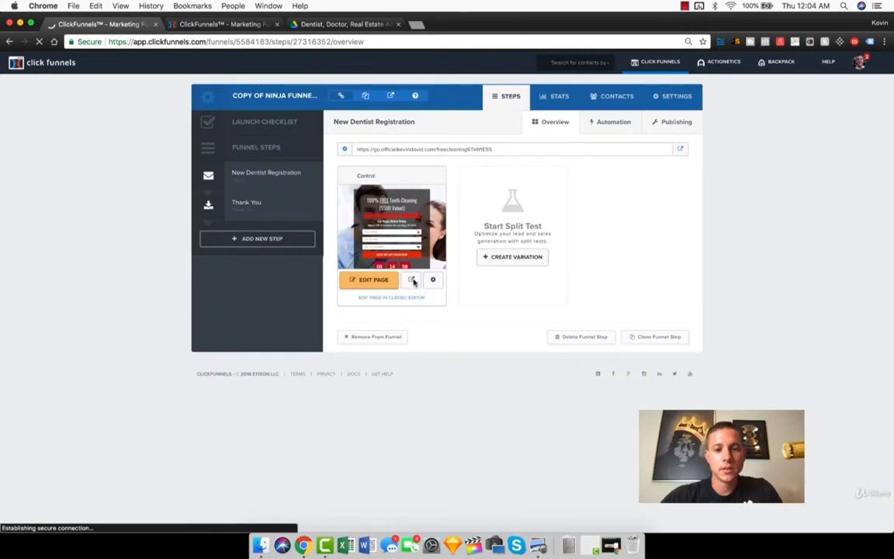
left_click(412, 280)
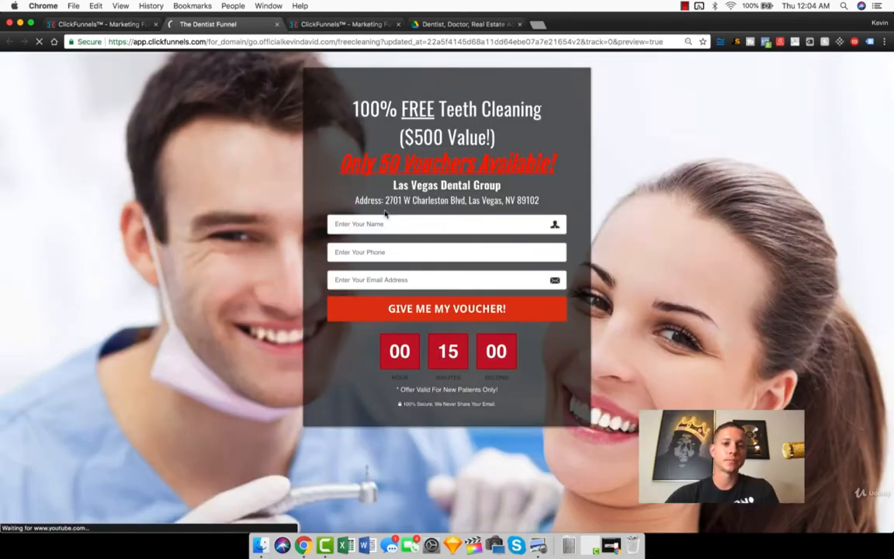
left_click(379, 223)
type("kevinkevi")
key("super+a")
type("KE")
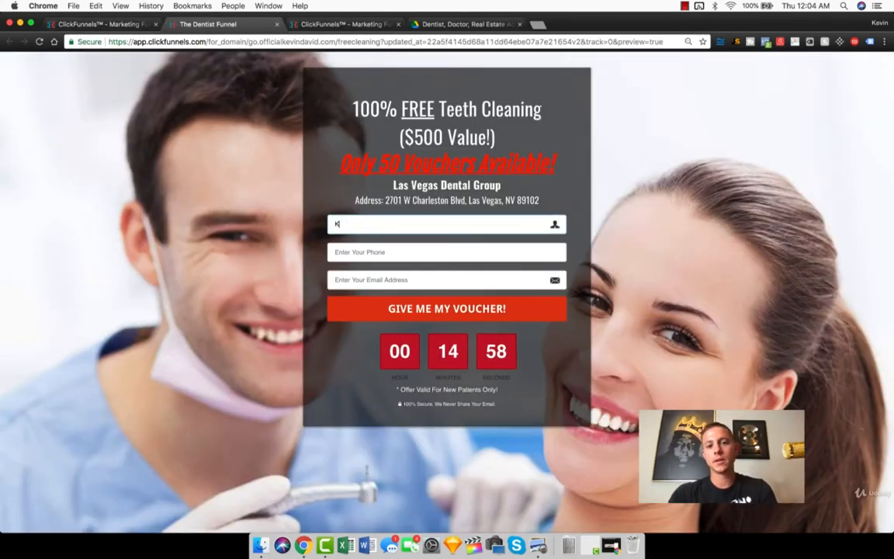
Step: Fill in the phone number and email address in the voucher form, submit it and review the thank-you page
key("Tab")
type("5")
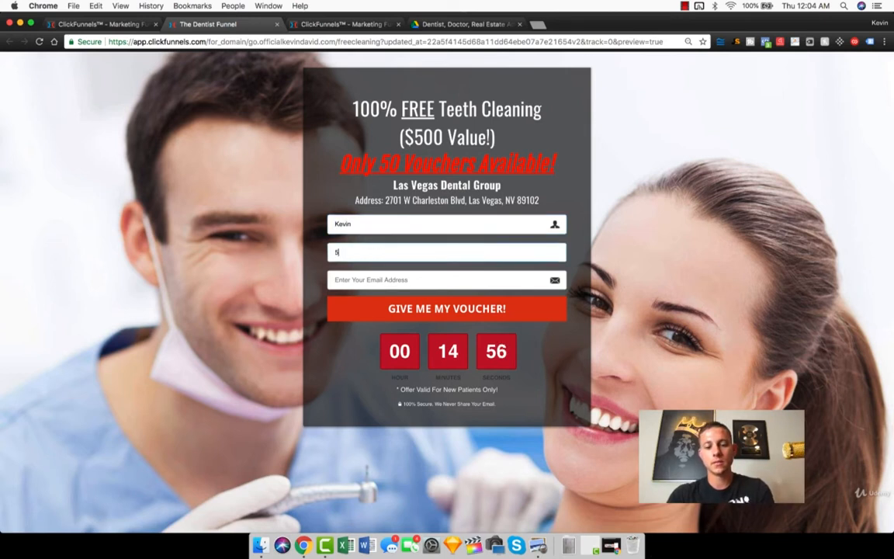
type("55-555-55")
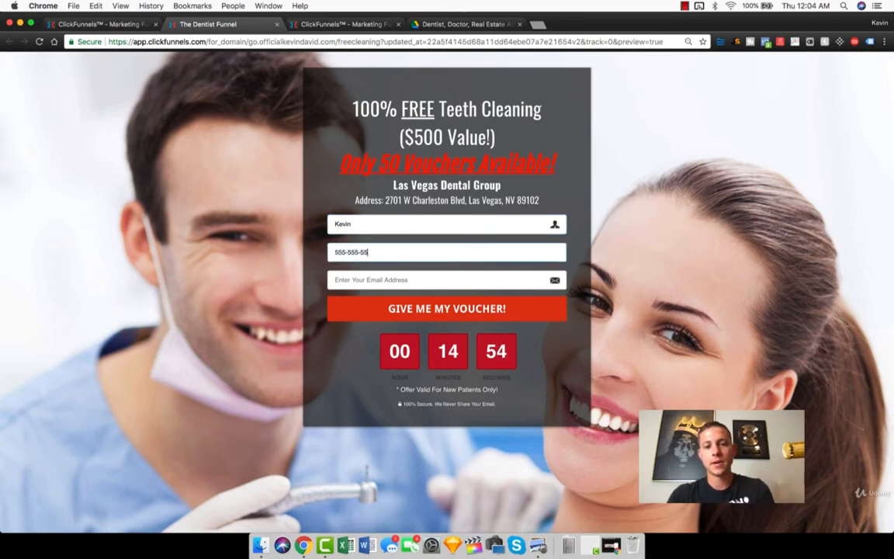
type("55")
key("Tab")
type("off")
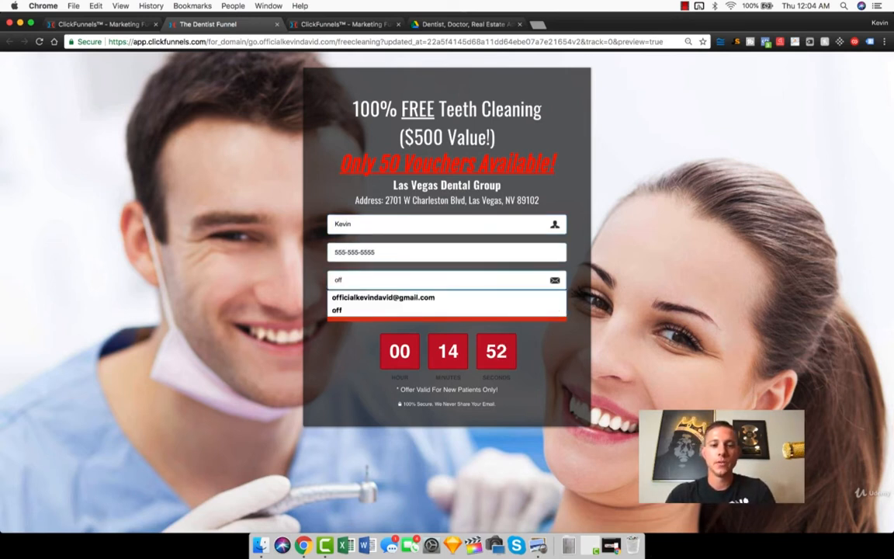
key("Down")
key("Return")
left_click(455, 314)
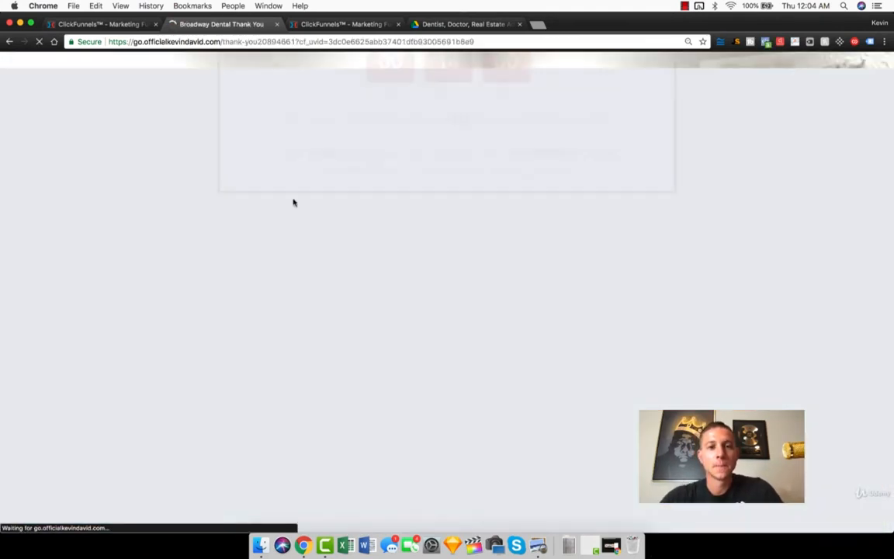
scroll(234, 255, "down", 2)
scroll(233, 255, "up", 2)
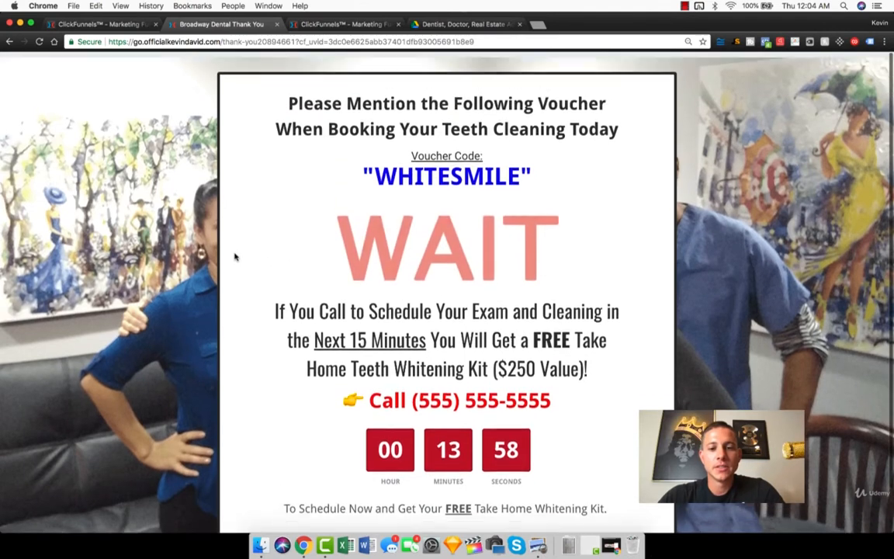
Step: Return to the funnel and examine the sign-ups in its contacts list
left_click(131, 26)
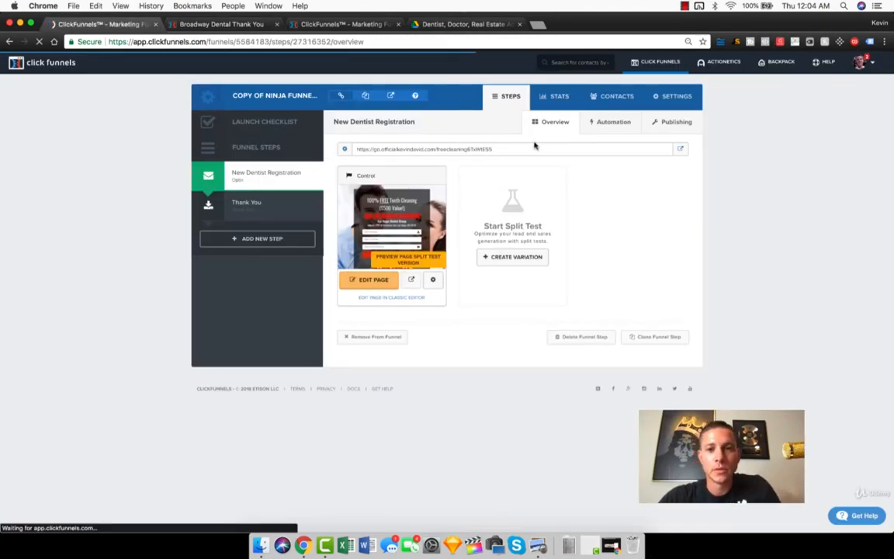
left_click(616, 96)
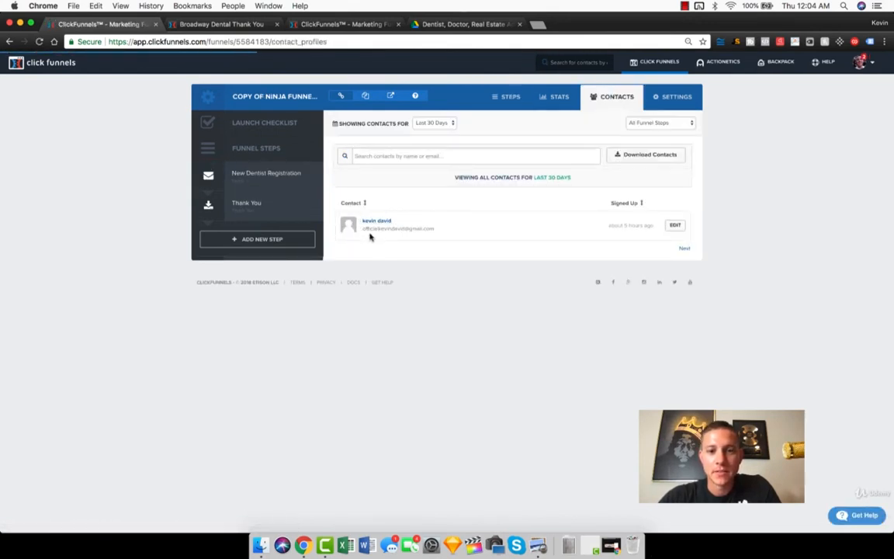
triple_click(378, 231)
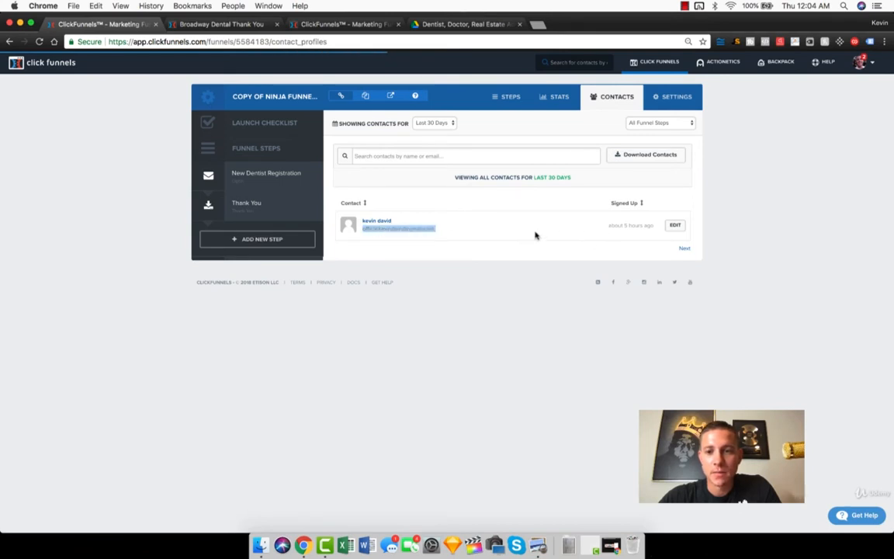
left_click(461, 216)
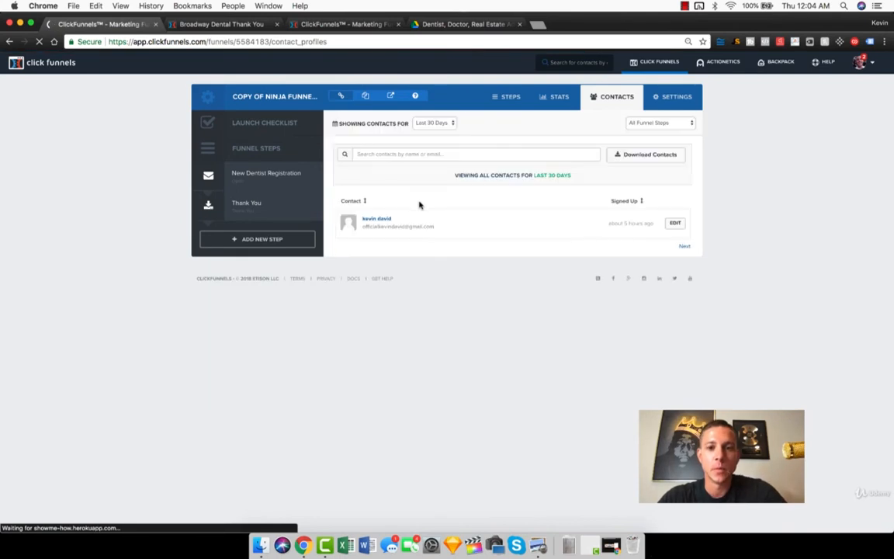
Step: Export the funnel's contacts, download the CSV file and narrow the browser window to reveal the file on the desktop
left_click(643, 154)
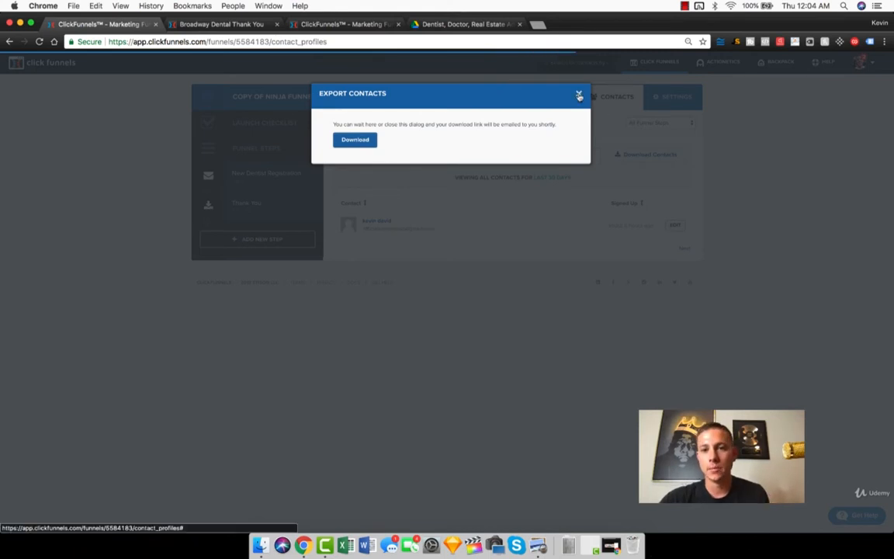
left_click(339, 140)
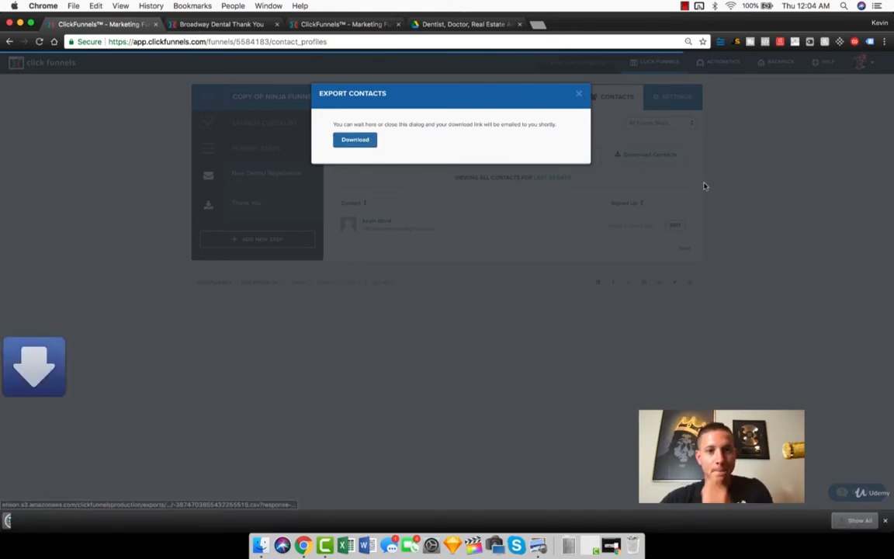
left_click_drag(891, 168, 713, 167)
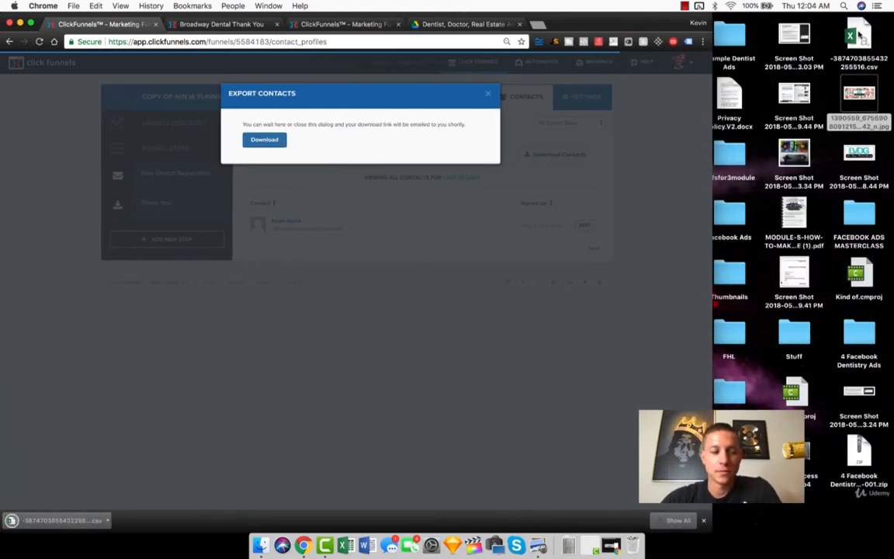
Step: Open the exported contacts CSV from the desktop and close the Export Contacts dialog
left_click(859, 35)
double_click(859, 35)
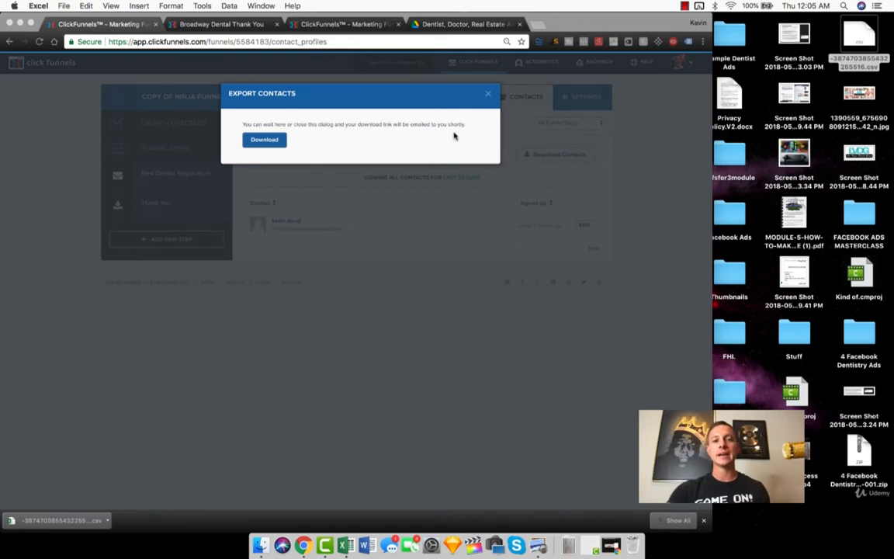
left_click(488, 96)
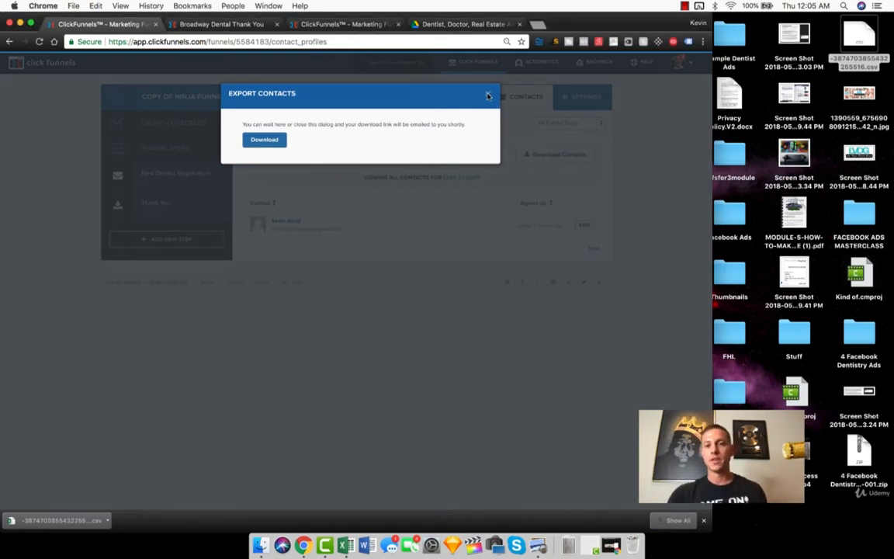
left_click(488, 95)
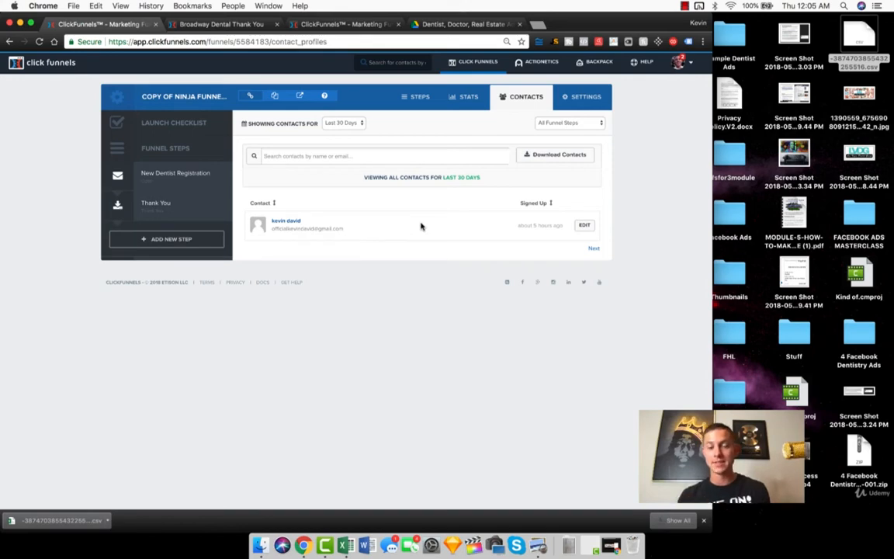
Step: Maximize the browser window and open the funnel's Thank You page in the page editor
double_click(582, 22)
left_click(230, 208)
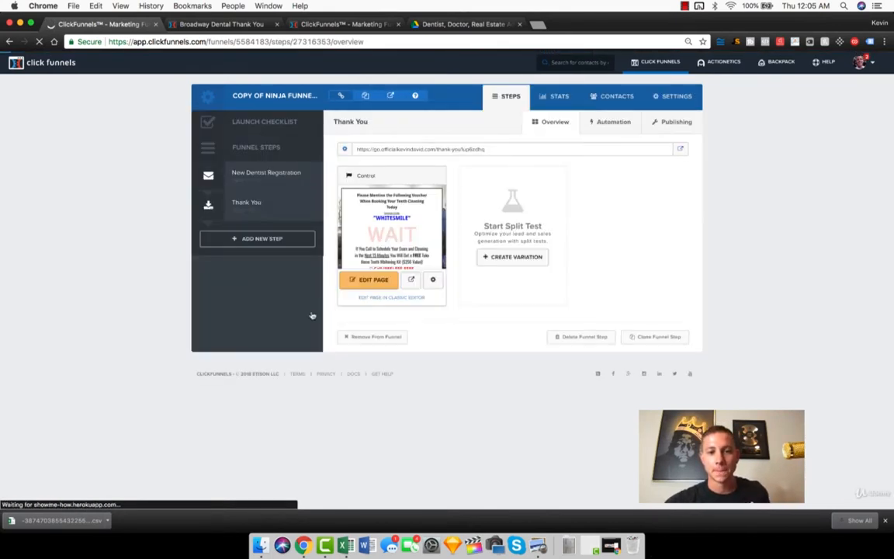
left_click(375, 281)
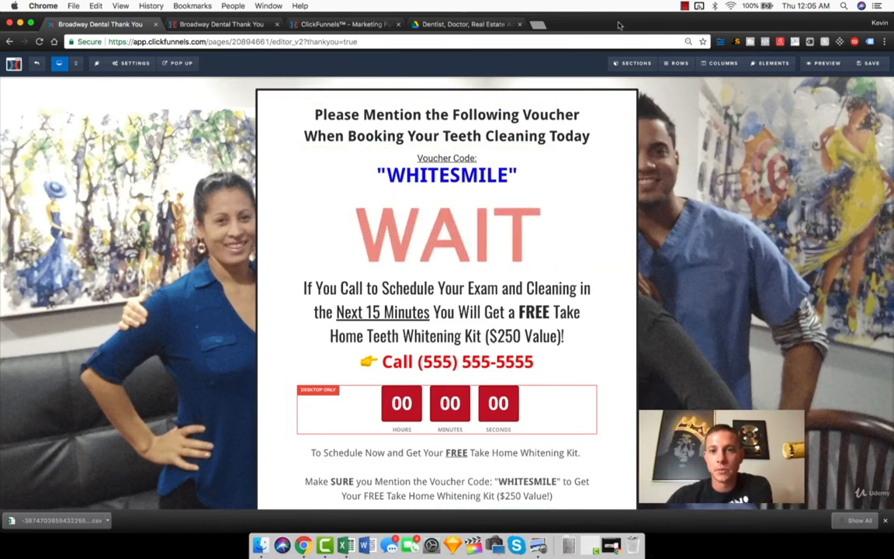
Step: Open the Las Vegas Dental Group website from its Facebook page and place it side by side with the page editor
left_click_drag(619, 26, 893, 73)
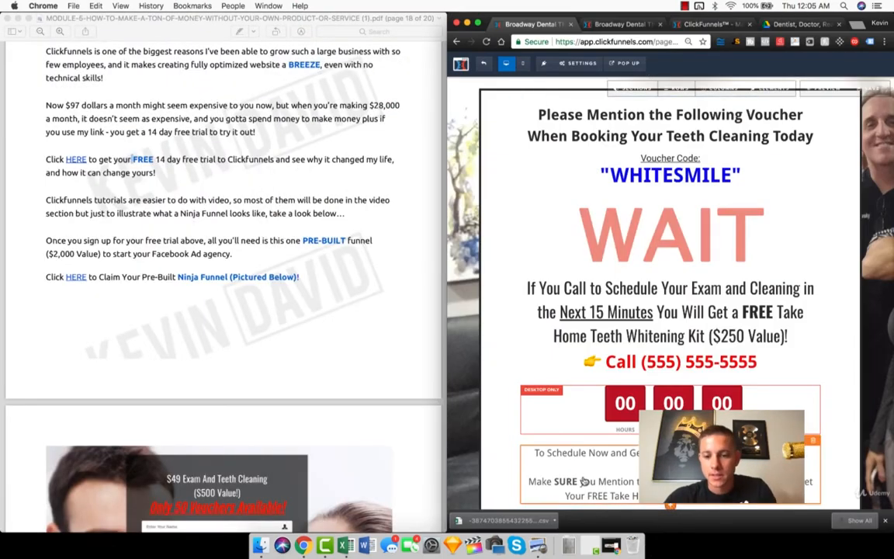
left_click(569, 545)
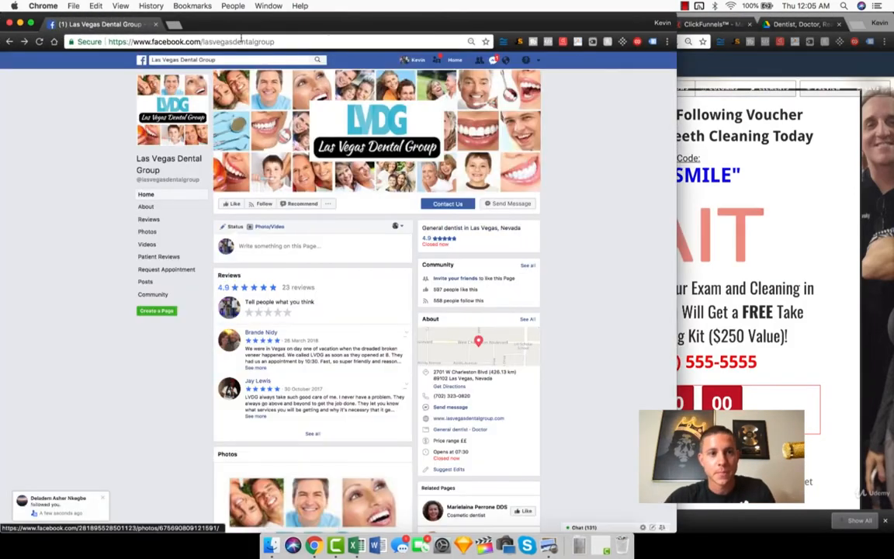
left_click(447, 204)
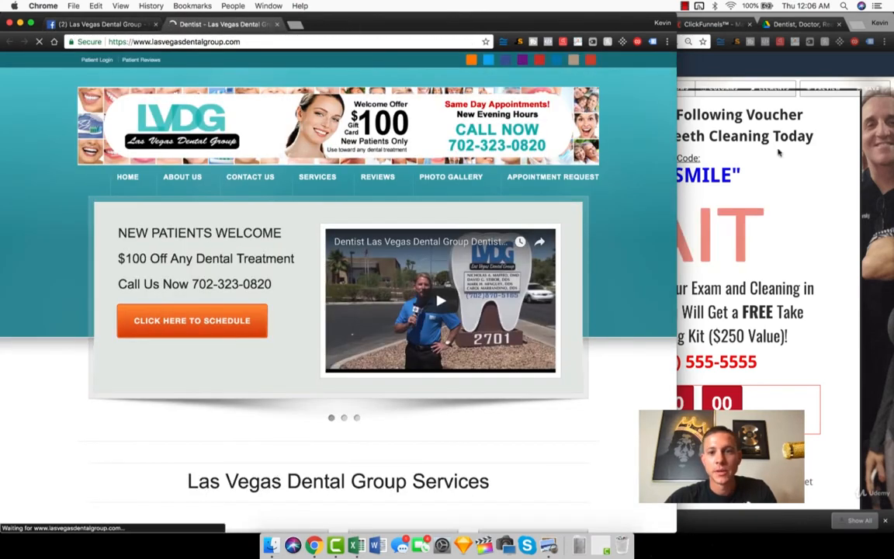
left_click_drag(528, 15, 1, 63)
left_click(695, 246)
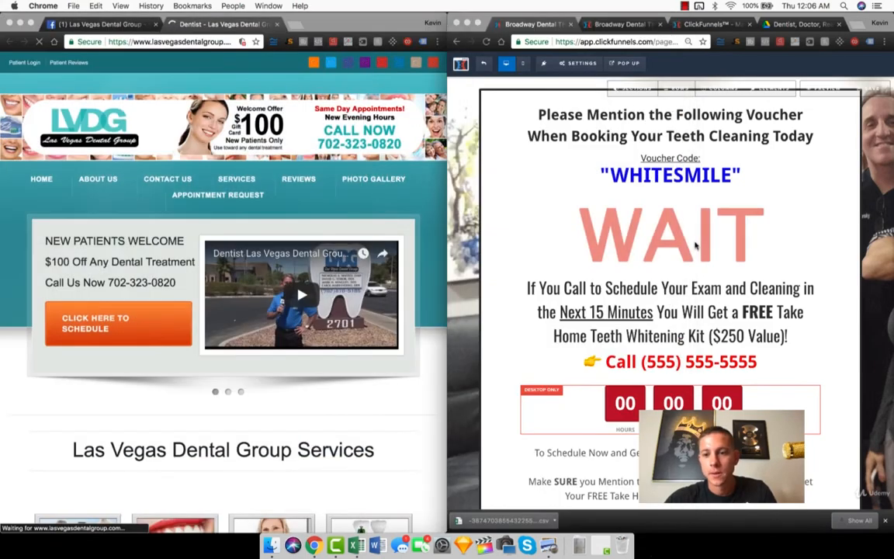
Step: Replace the placeholder phone number in the Thank You page's call line with the dental group's number from its website
left_click(670, 372)
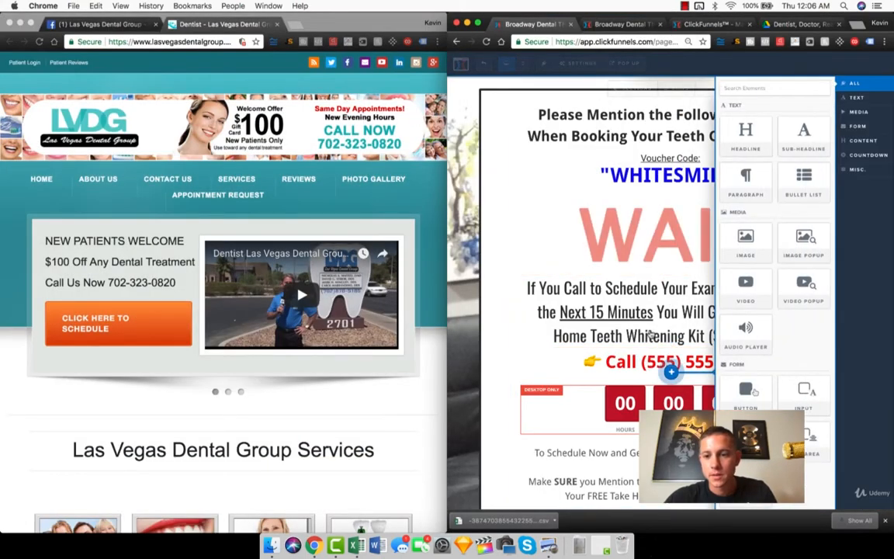
left_click(650, 334)
double_click(656, 363)
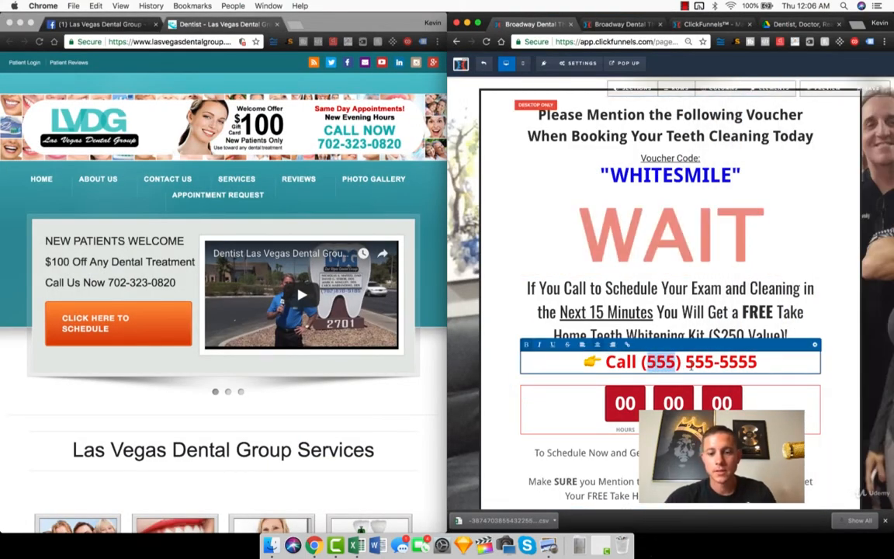
key("Right")
key("Right")
key("Right")
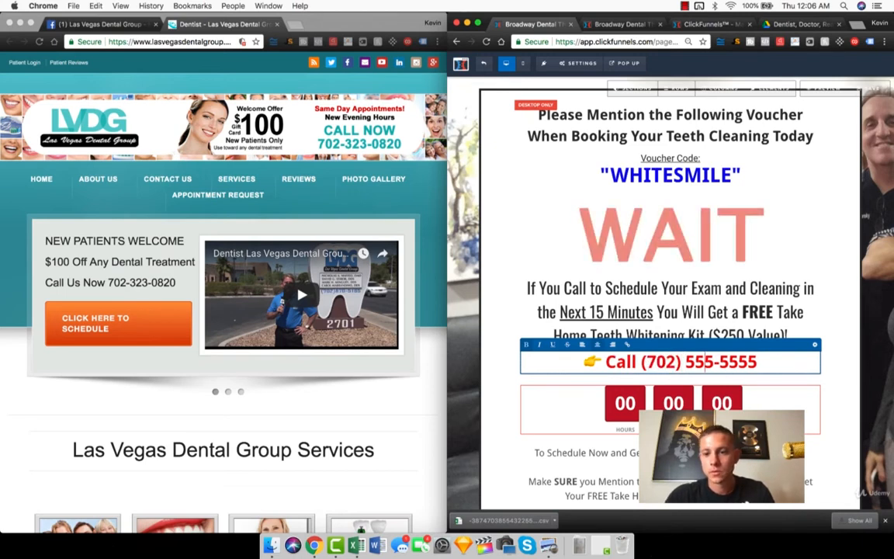
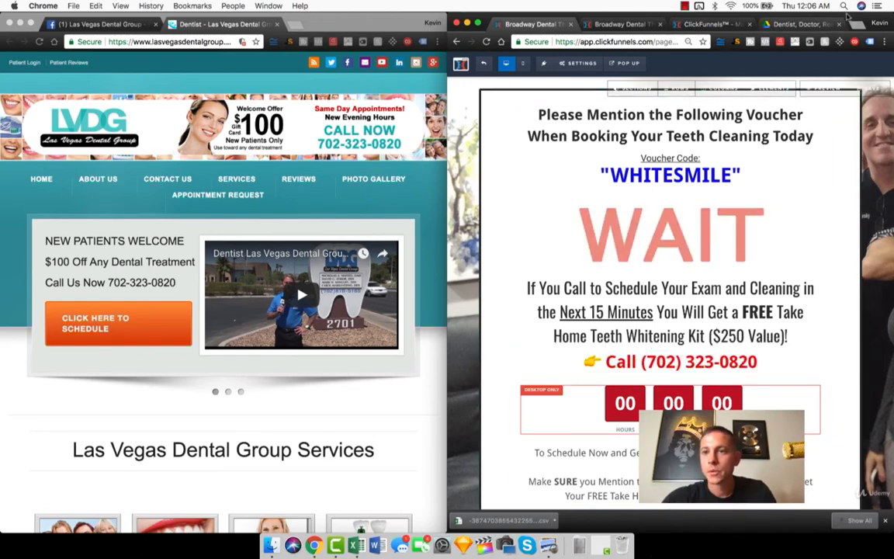
Step: Maximize the editor window and review the Thank You page's free take-home teeth whitening kit offer
left_click_drag(847, 19, 820, 2)
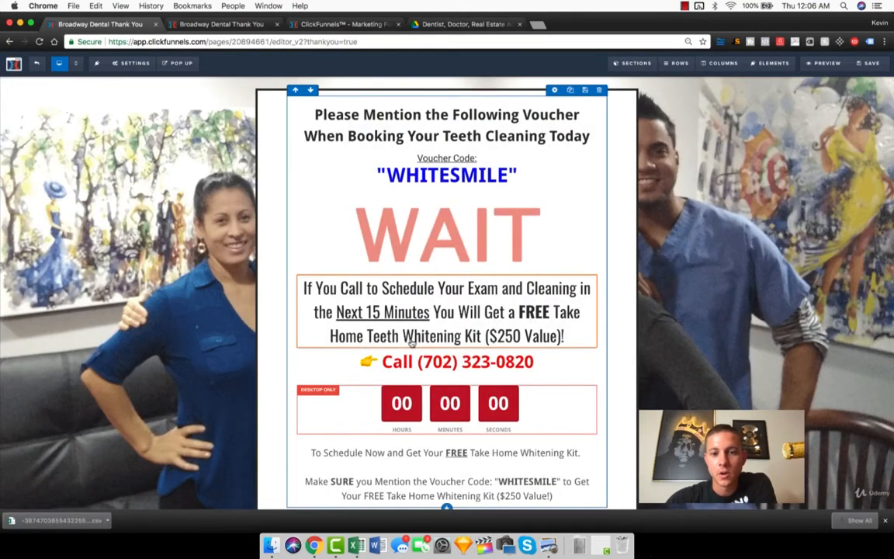
left_click(461, 336)
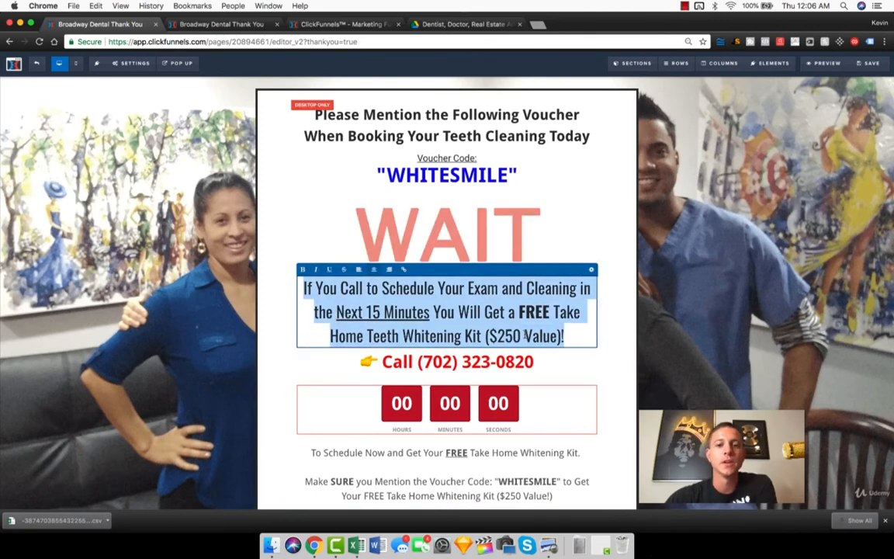
left_click_drag(330, 335, 580, 332)
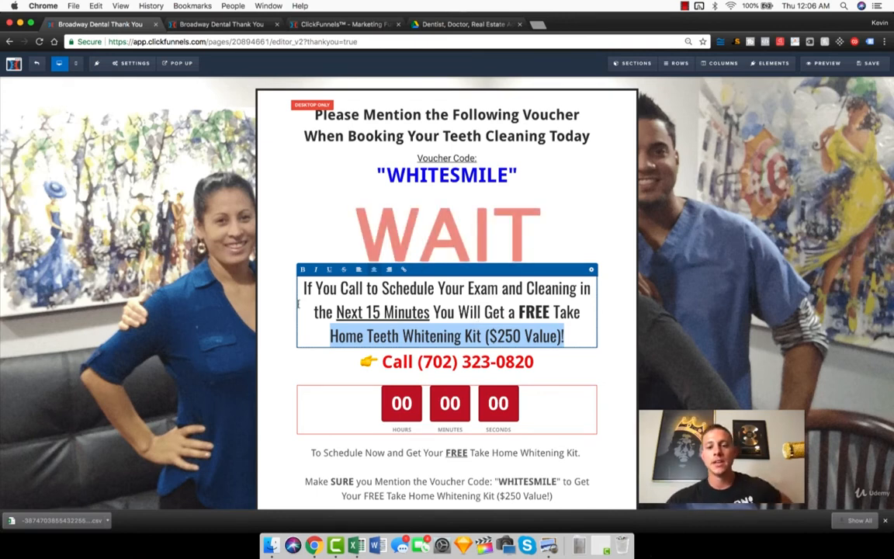
scroll(298, 304, "down", 1)
scroll(360, 338, "up", 1)
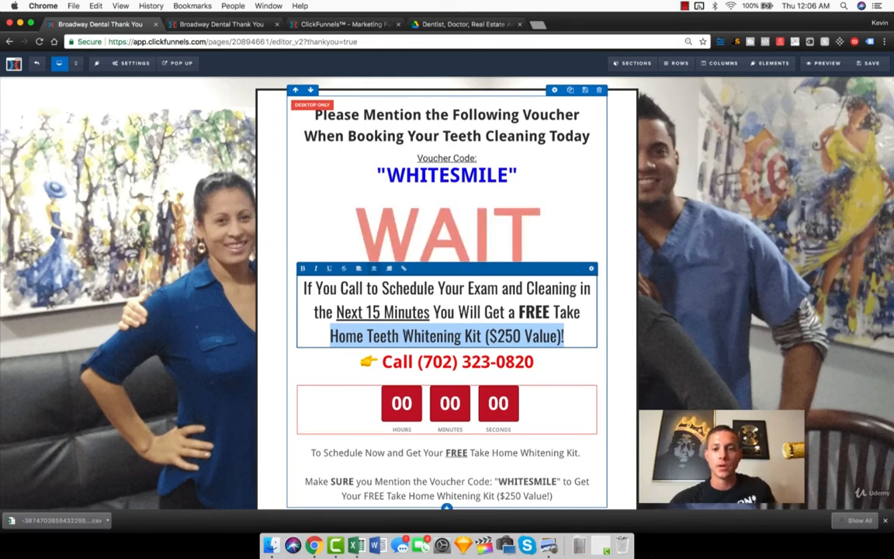
left_click(668, 300)
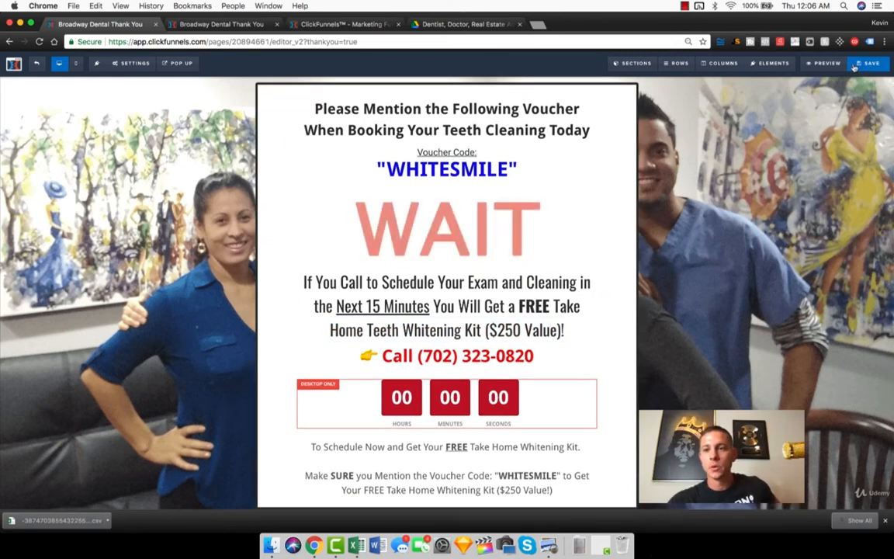
Step: Leave the Thank You page editor without saving and open the New Dentist Registration page in the editor
left_click(36, 62)
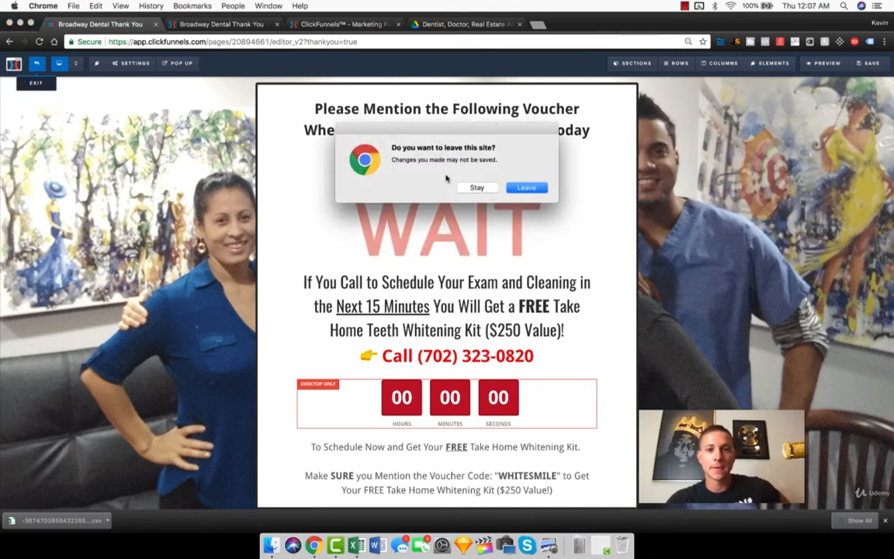
left_click(523, 187)
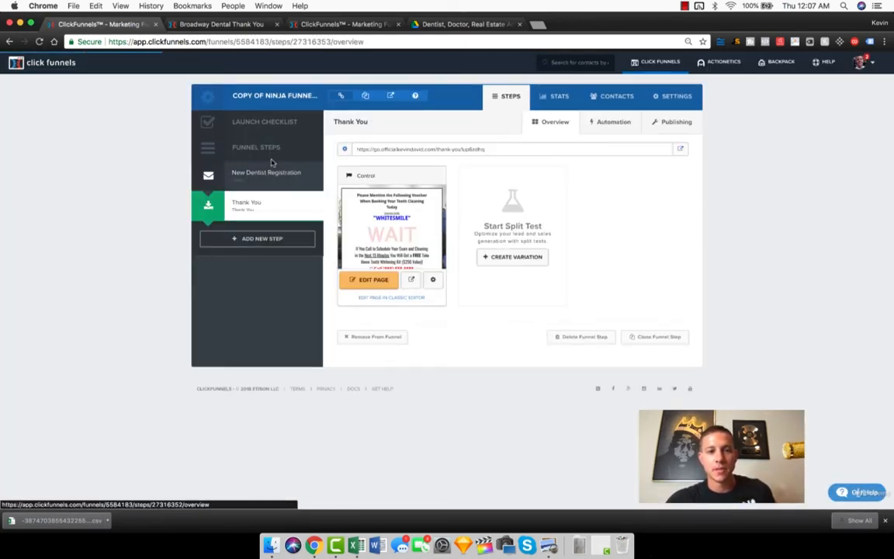
left_click(253, 174)
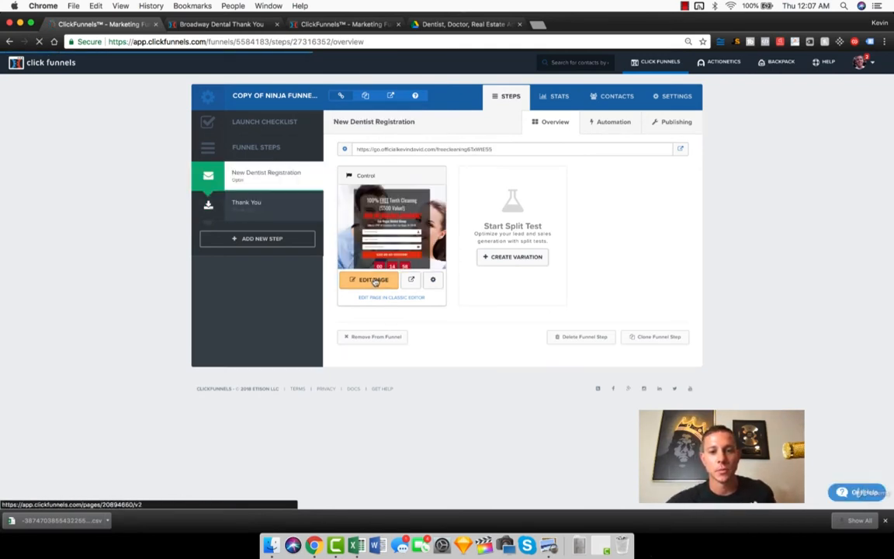
left_click(375, 281)
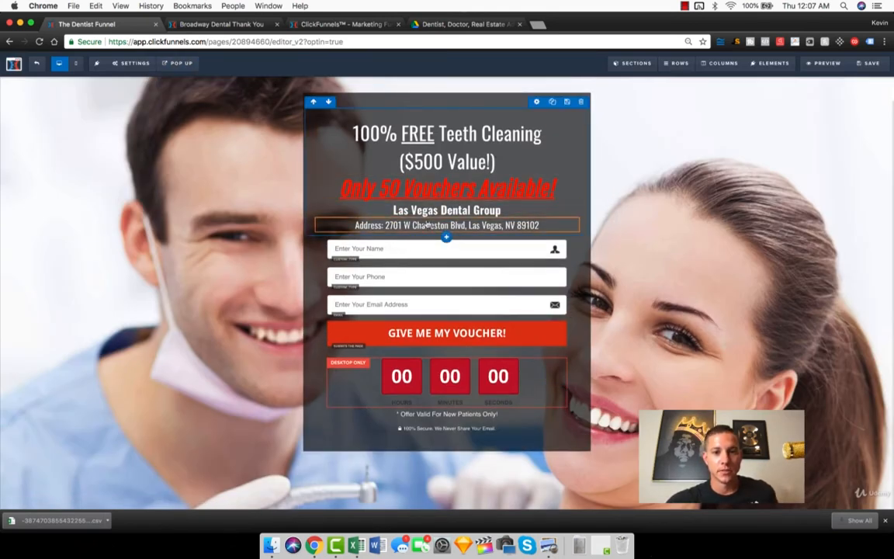
Step: Show the registration page's pop-up, place the cursor in its phone number line, close it and revisit the pop-up options
mouse_move(181, 65)
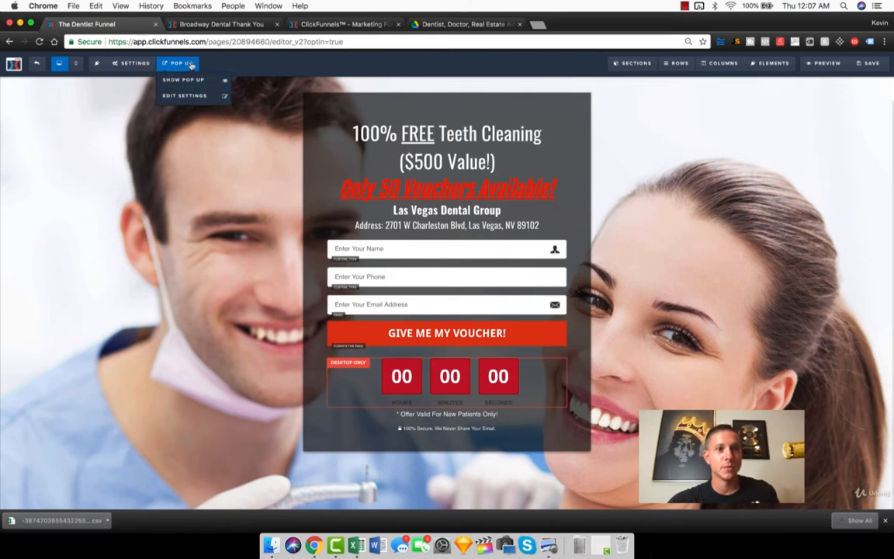
left_click(195, 85)
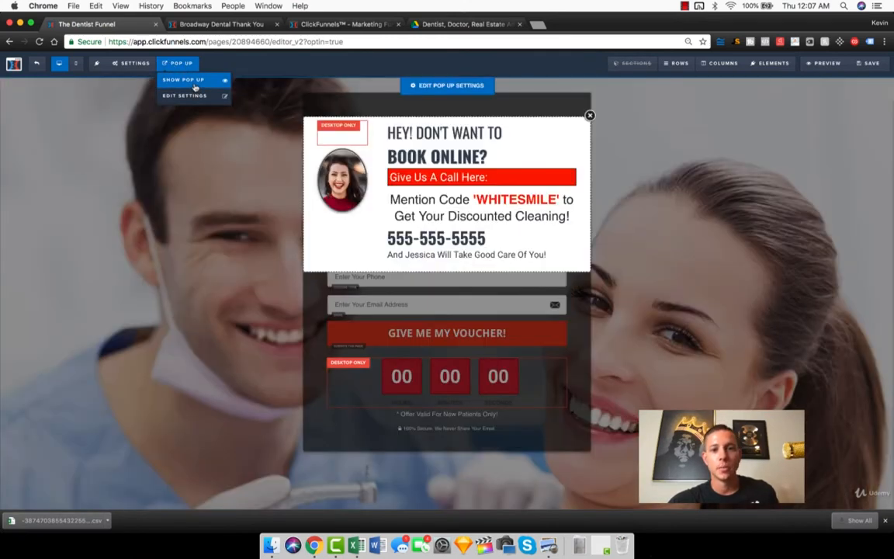
left_click(477, 247)
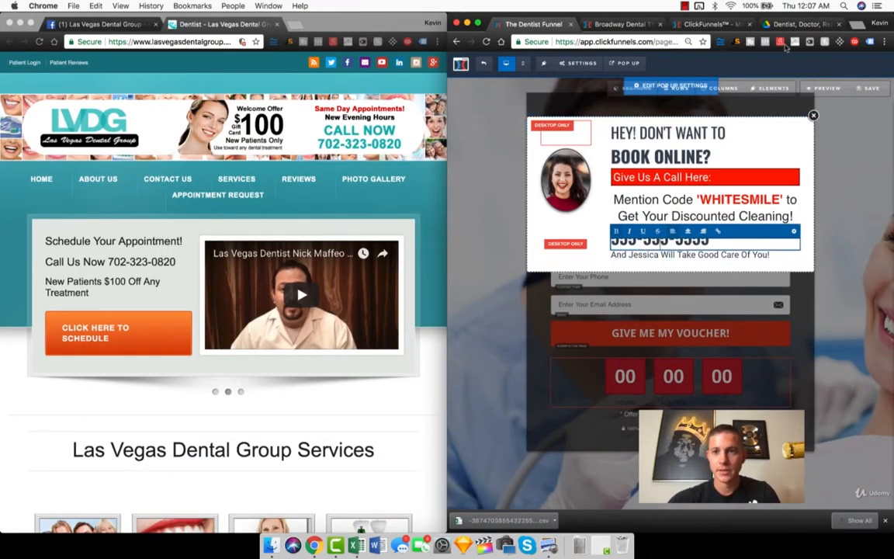
left_click_drag(767, 15, 524, 2)
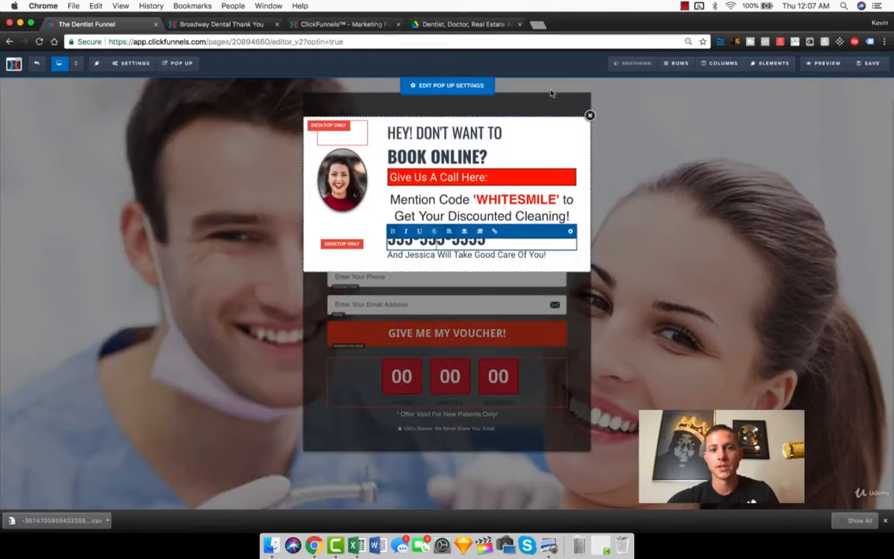
left_click(534, 107)
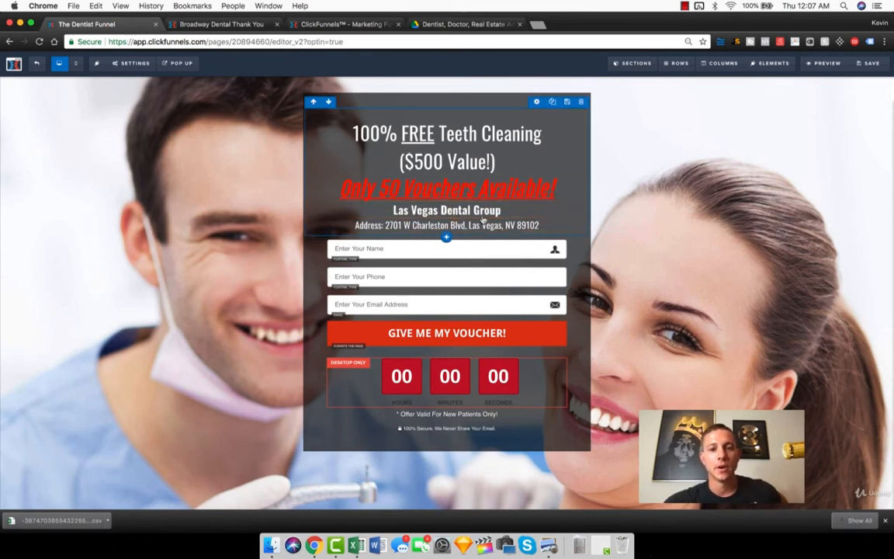
left_click(177, 63)
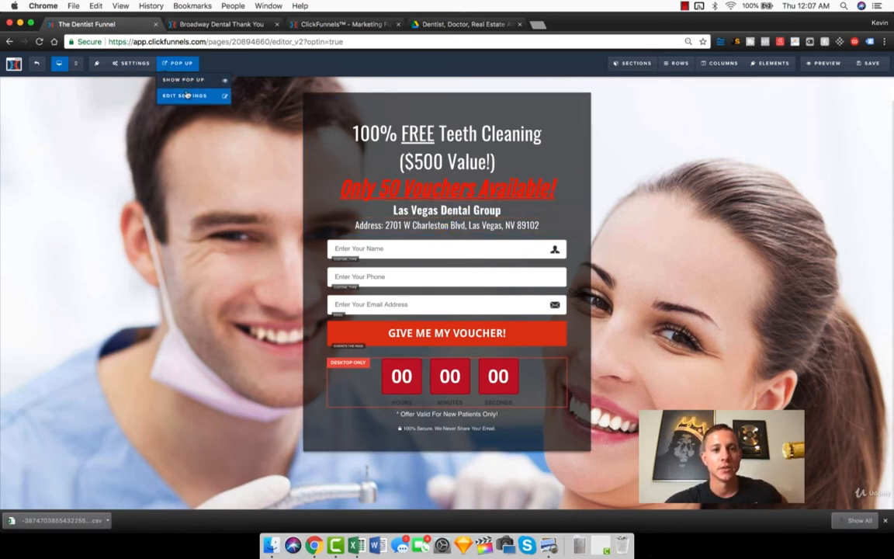
left_click(187, 87)
left_click(227, 259)
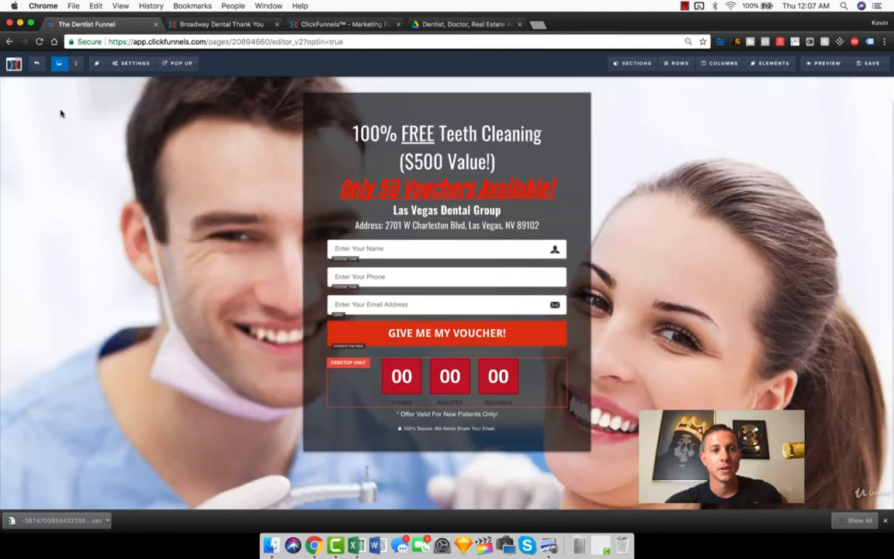
Step: Leave the editor without saving, preview the New Dentist Registration page and trigger its exit pop-up
left_click(36, 63)
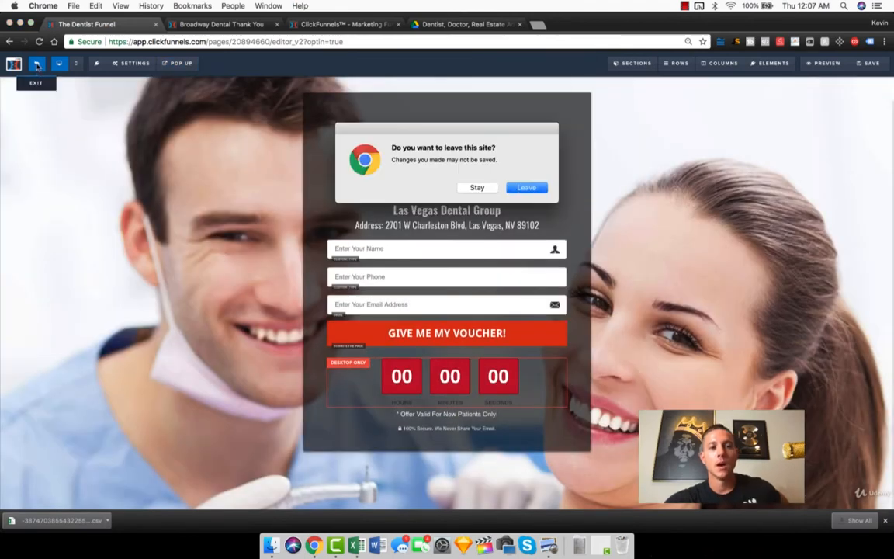
left_click(517, 189)
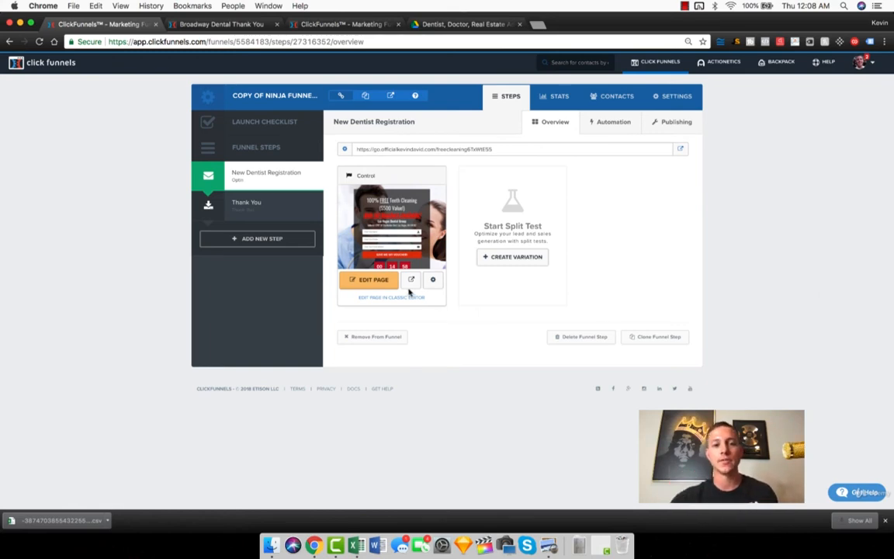
left_click(411, 279)
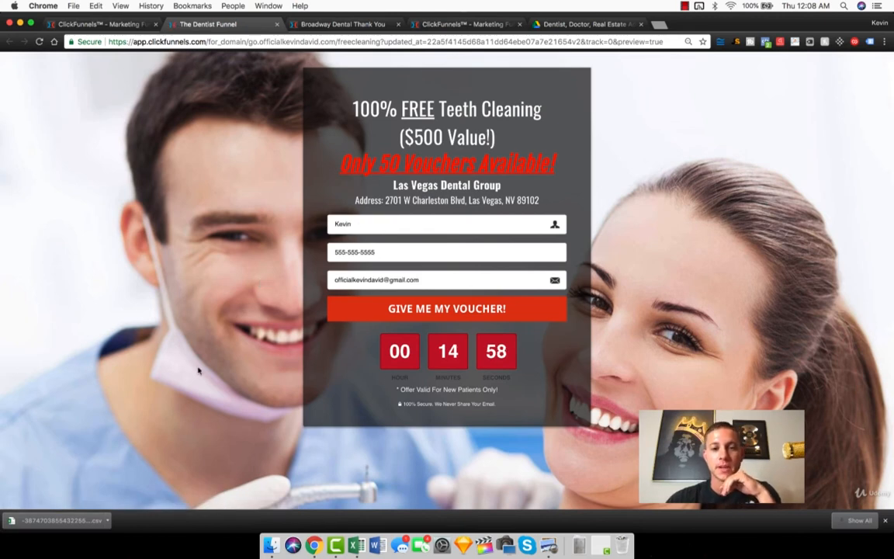
mouse_move(300, 24)
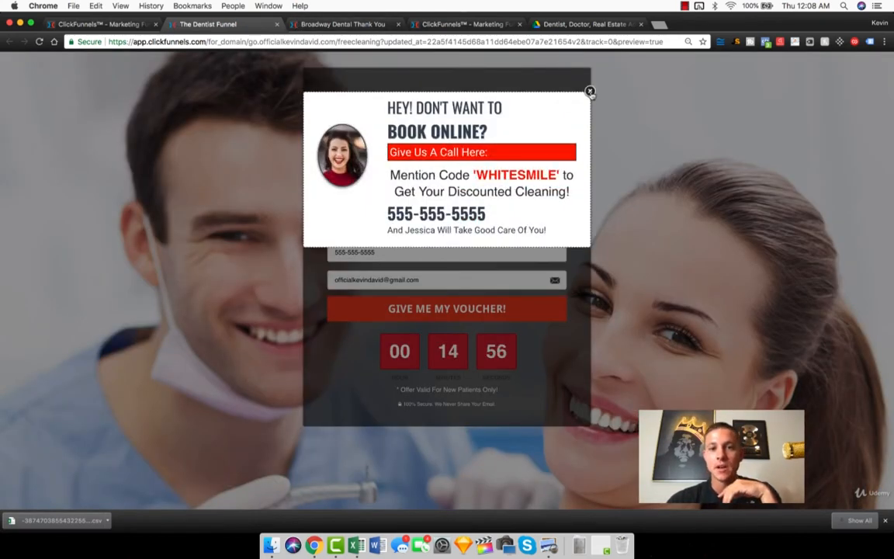
Step: Dismiss the exit pop-up, submit the opt-in form and review the thank-you page's WHITESMILE voucher offer
left_click(589, 91)
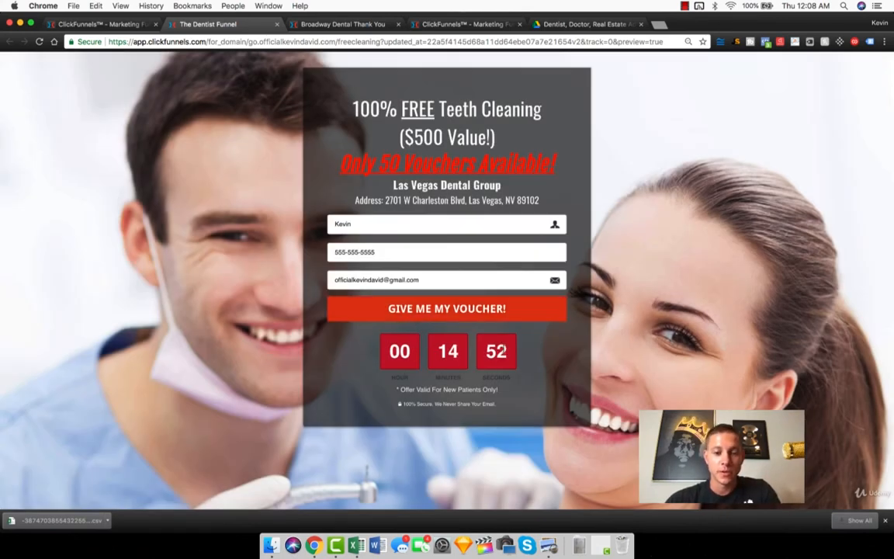
left_click(447, 317)
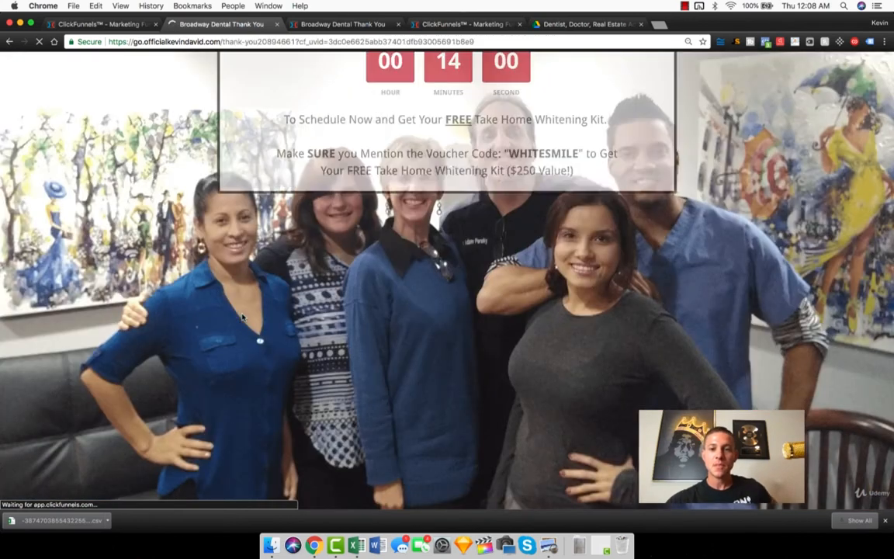
scroll(243, 317, "down", 1)
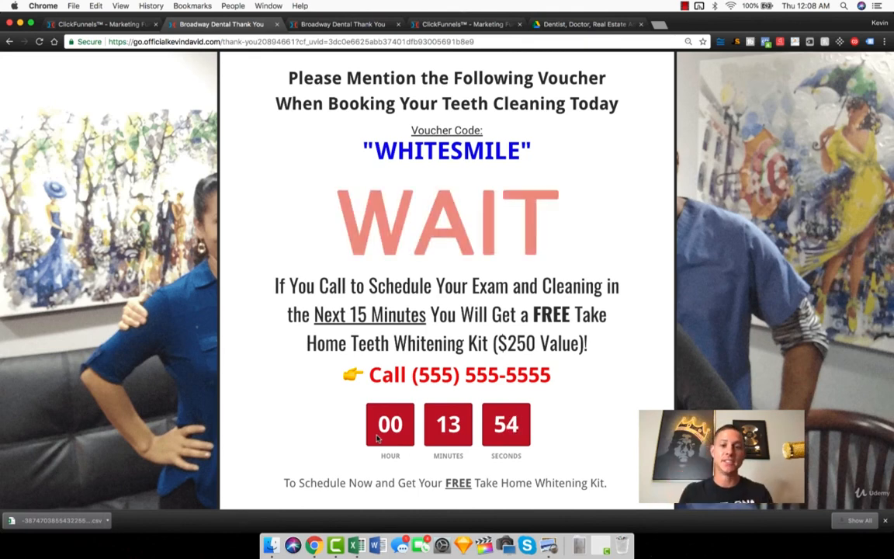
scroll(378, 439, "up", 1)
scroll(378, 439, "down", 2)
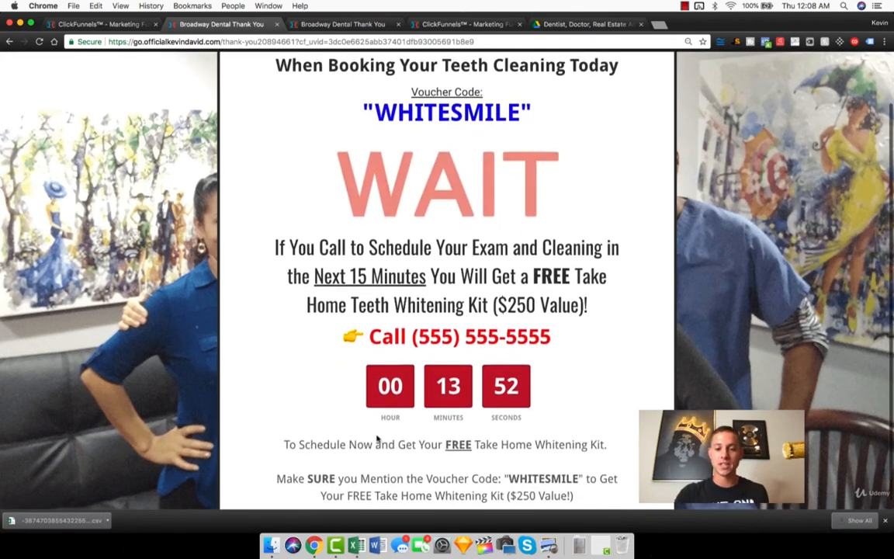
scroll(377, 437, "up", 2)
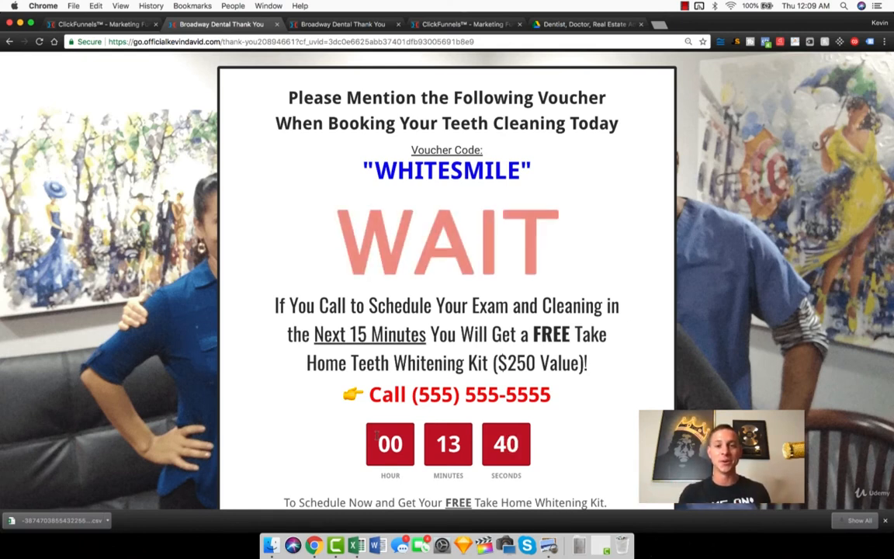
Step: Close both thank-you page tabs and the spare ClickFunnels tab, keeping the funnel overview open
left_click(276, 24)
left_click(276, 24)
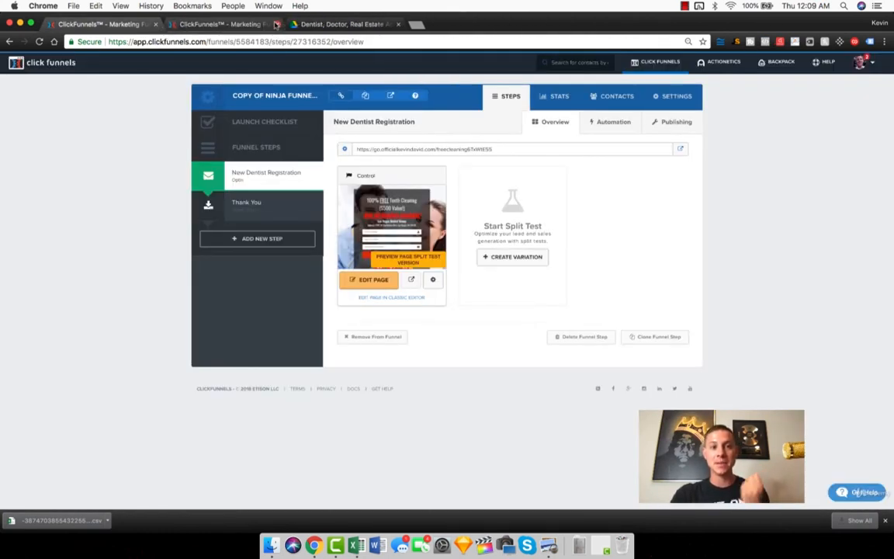
left_click(276, 24)
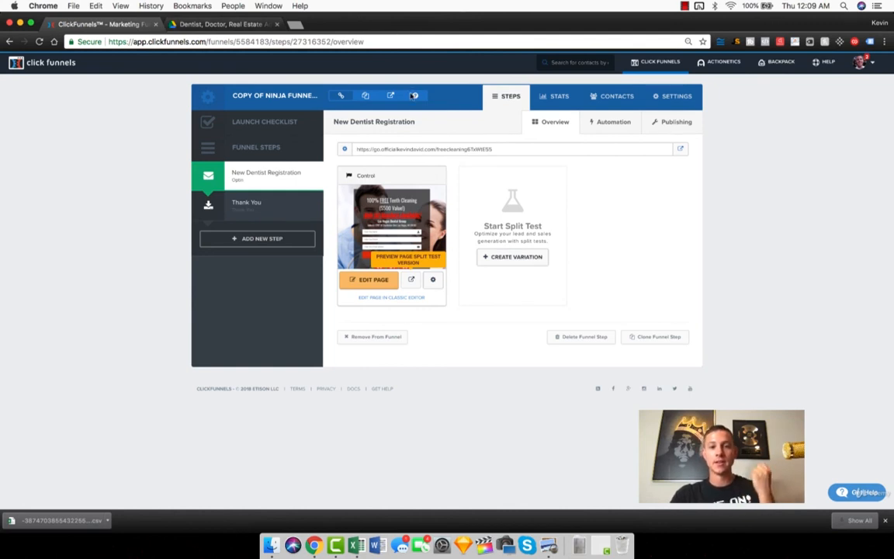
Step: Highlight the domain in the New Dentist Registration URL, open the live page and select its address
left_click(416, 149)
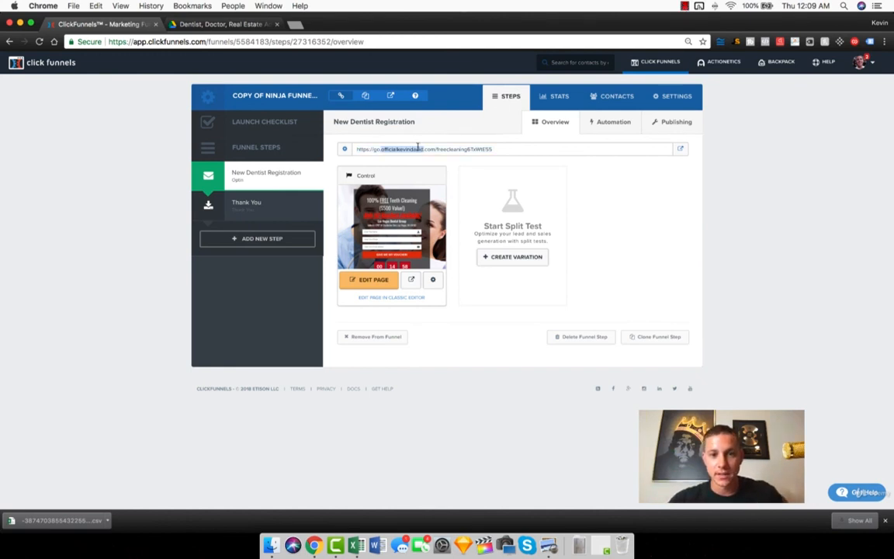
left_click(681, 149)
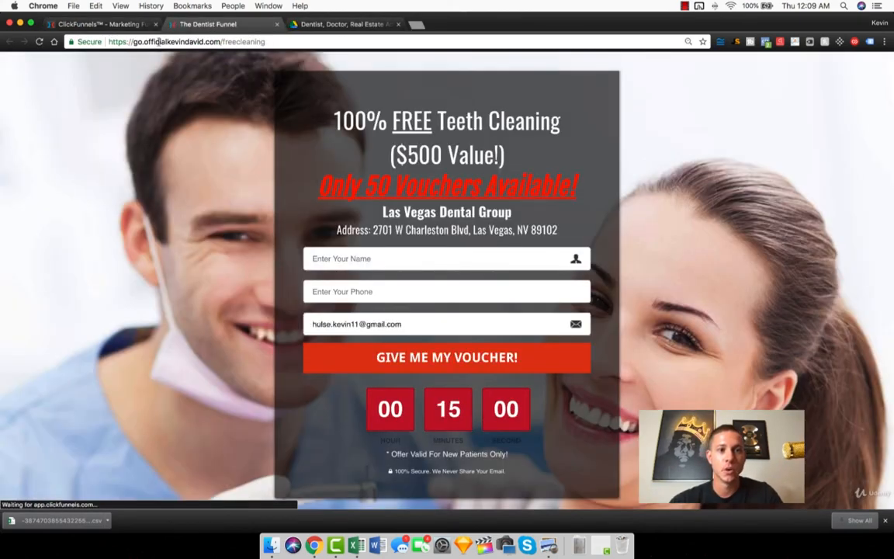
left_click(205, 41)
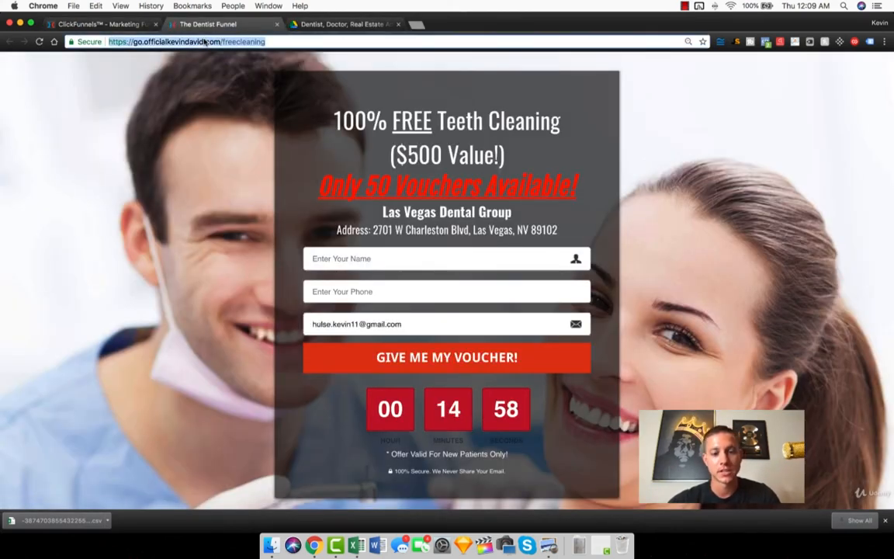
Step: Copy the New Dentist Registration step's full URL, load it in the live page's tab and highlight the freecleaning address
left_click(100, 24)
double_click(457, 149)
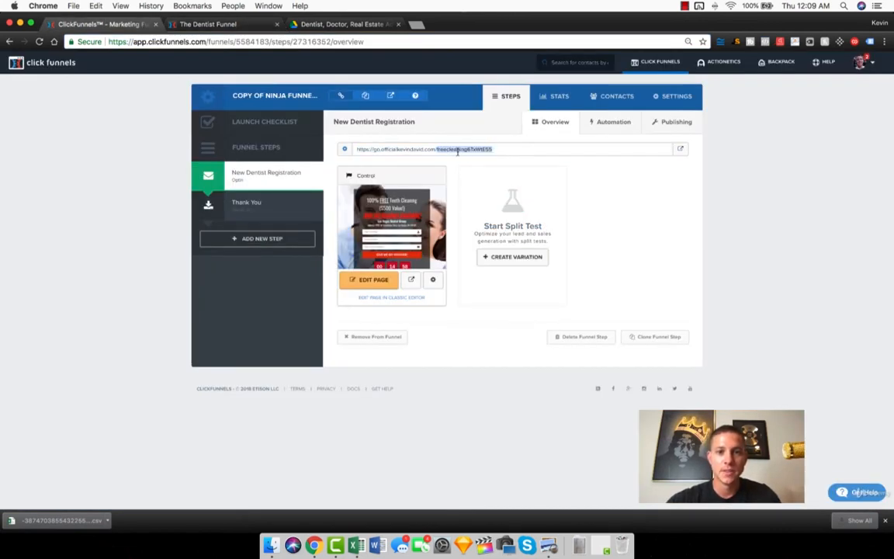
key("ctrl+a")
key("ctrl+c")
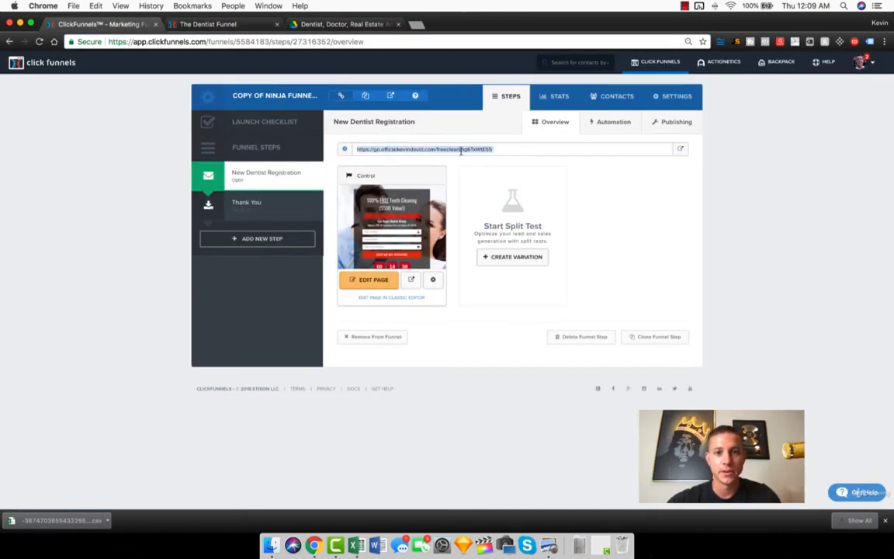
left_click(224, 24)
left_click(195, 42)
key("ctrl+v")
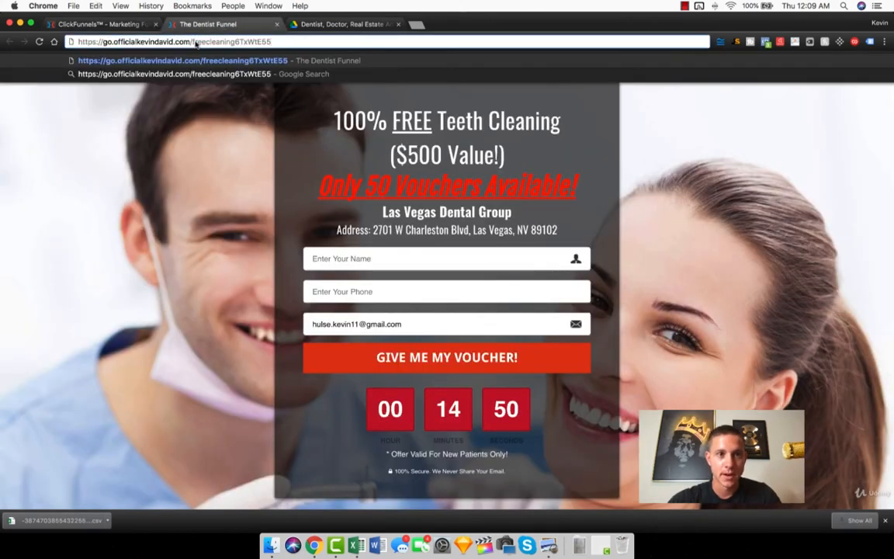
key("Return")
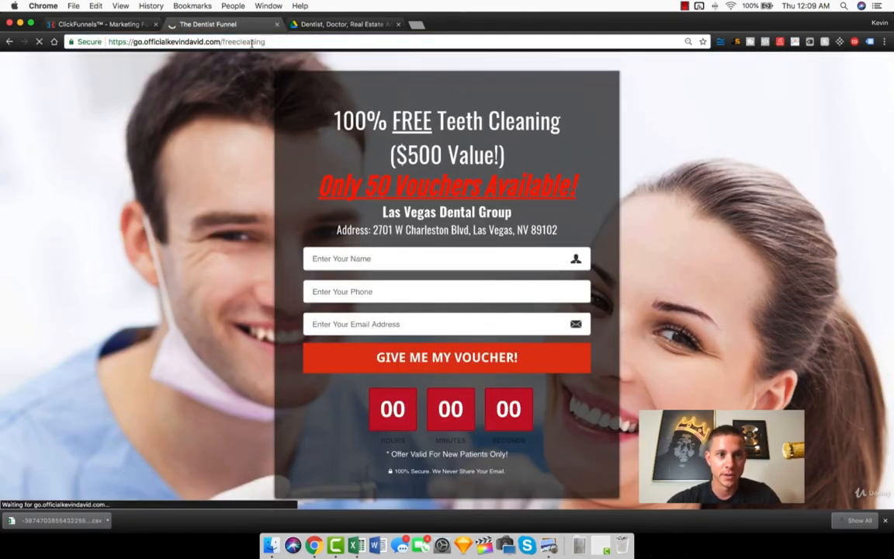
left_click_drag(222, 42, 295, 42)
left_click(291, 43)
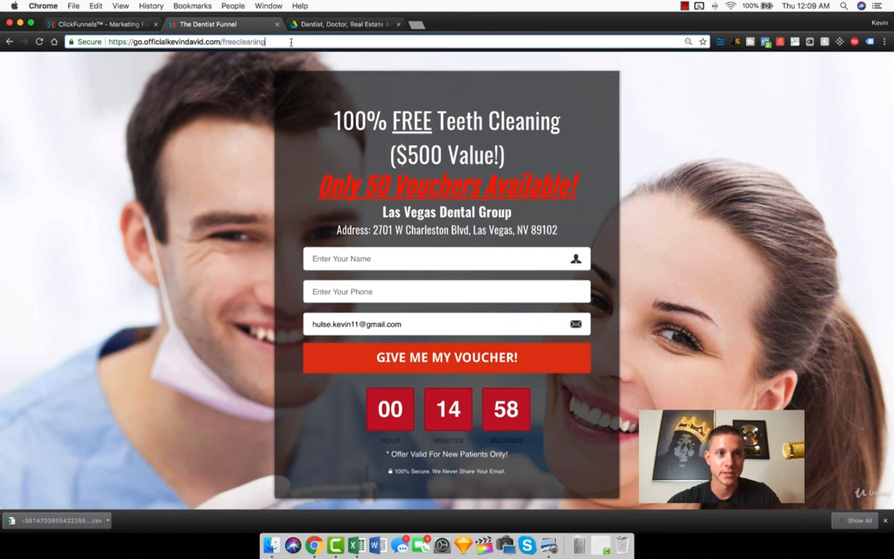
triple_click(291, 42)
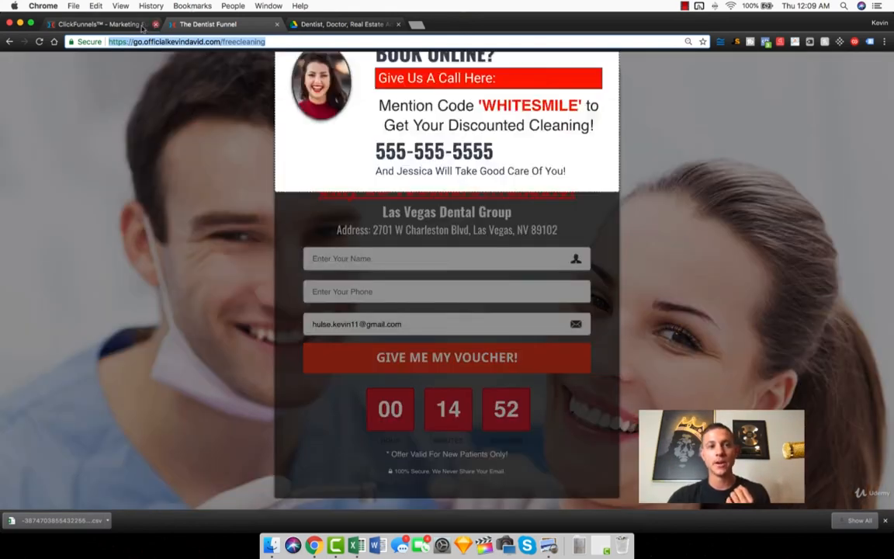
Step: Return to the copied Ninja Funnel and show its contacts
left_click(113, 28)
left_click(548, 99)
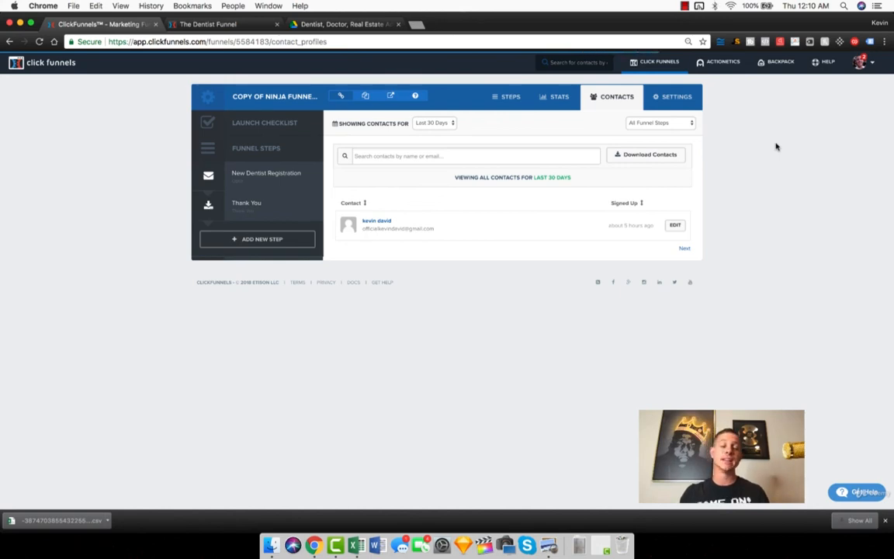
Step: Shrink the funnel window to half the screen and close the other browser window with the Las Vegas Dental Group site
left_click_drag(585, 26, 892, 100)
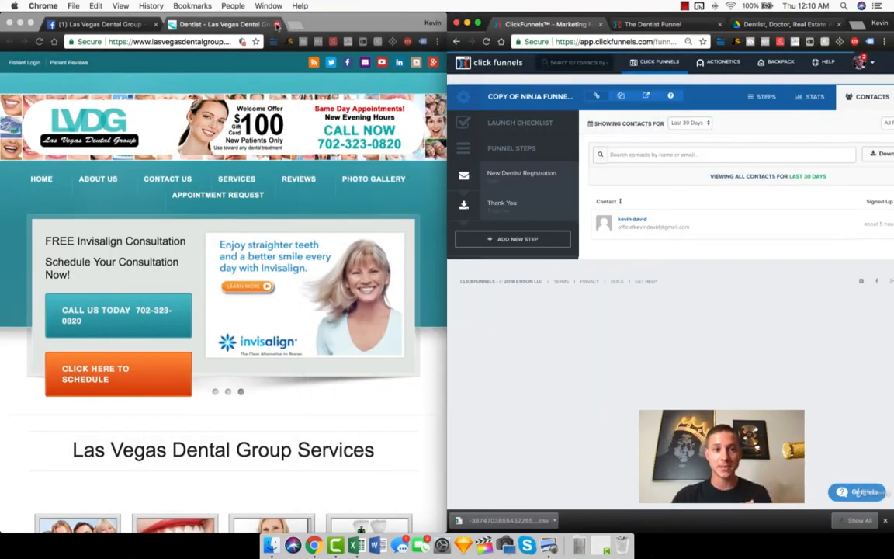
left_click(277, 24)
left_click(10, 24)
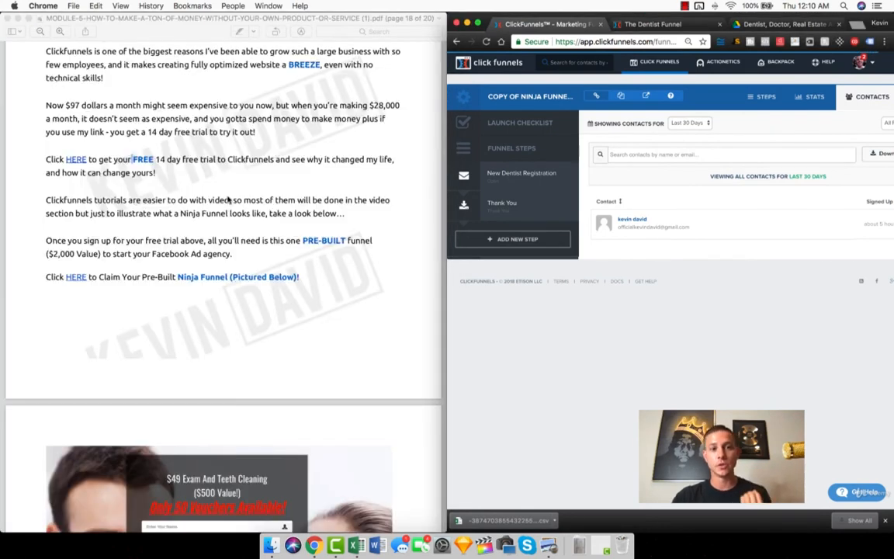
Step: Review the Module 5 PDF's section on claiming the pre-built Ninja Funnel and the ready-to-use ads
scroll(199, 259, "down", 10)
scroll(228, 197, "up", 5)
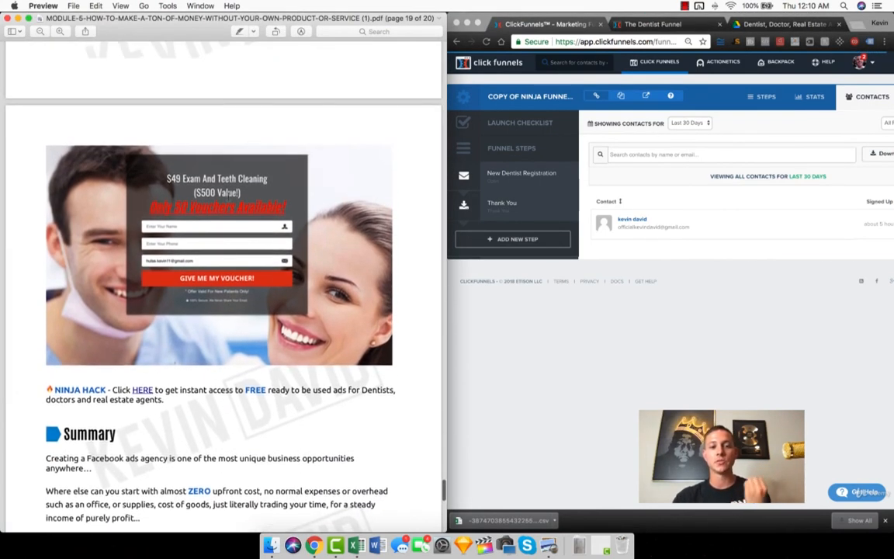
scroll(228, 196, "up", 1)
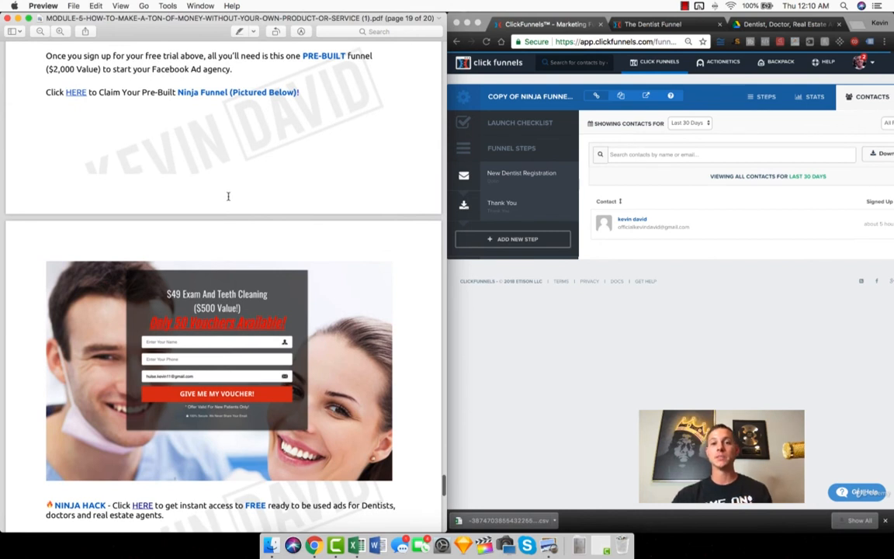